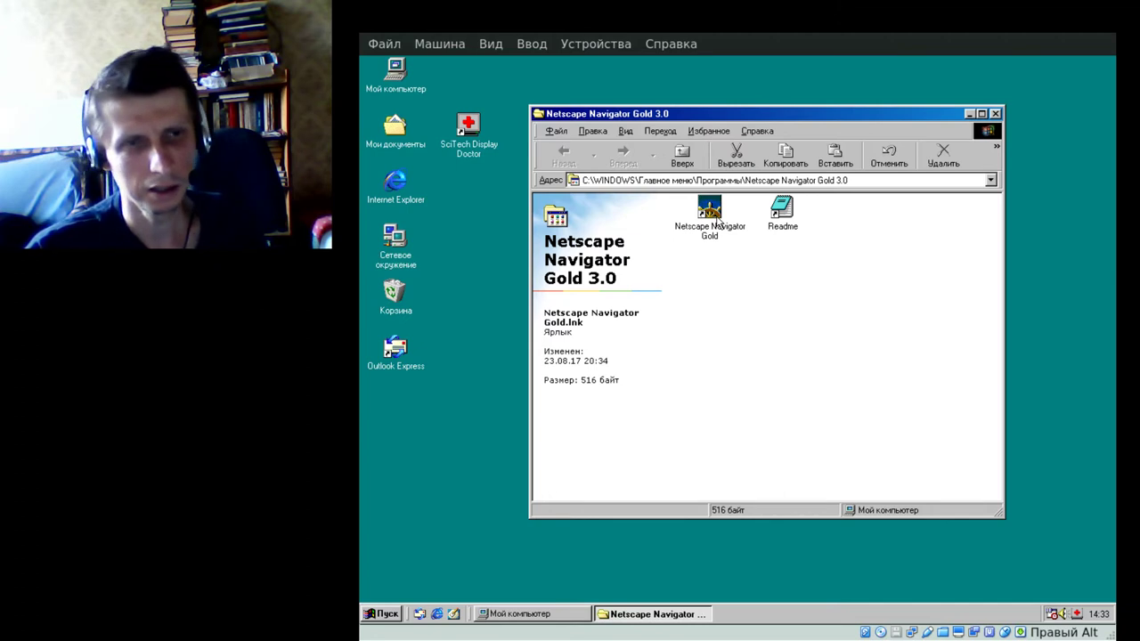
Step: Launch Netscape Navigator Gold from its program group folder
left_click(709, 218)
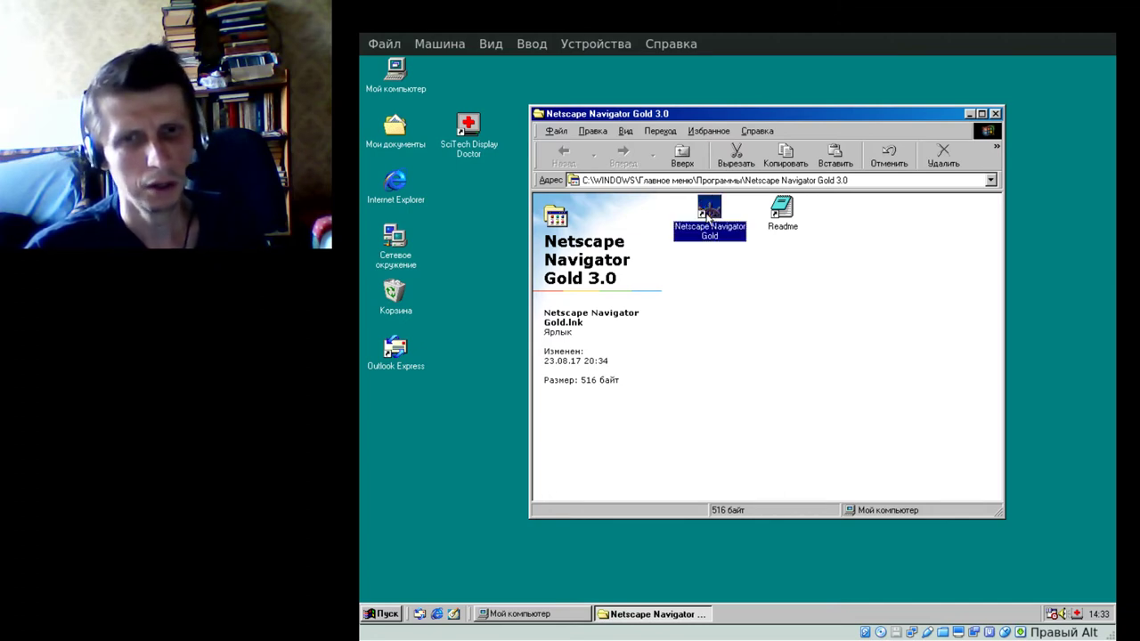
double_click(708, 217)
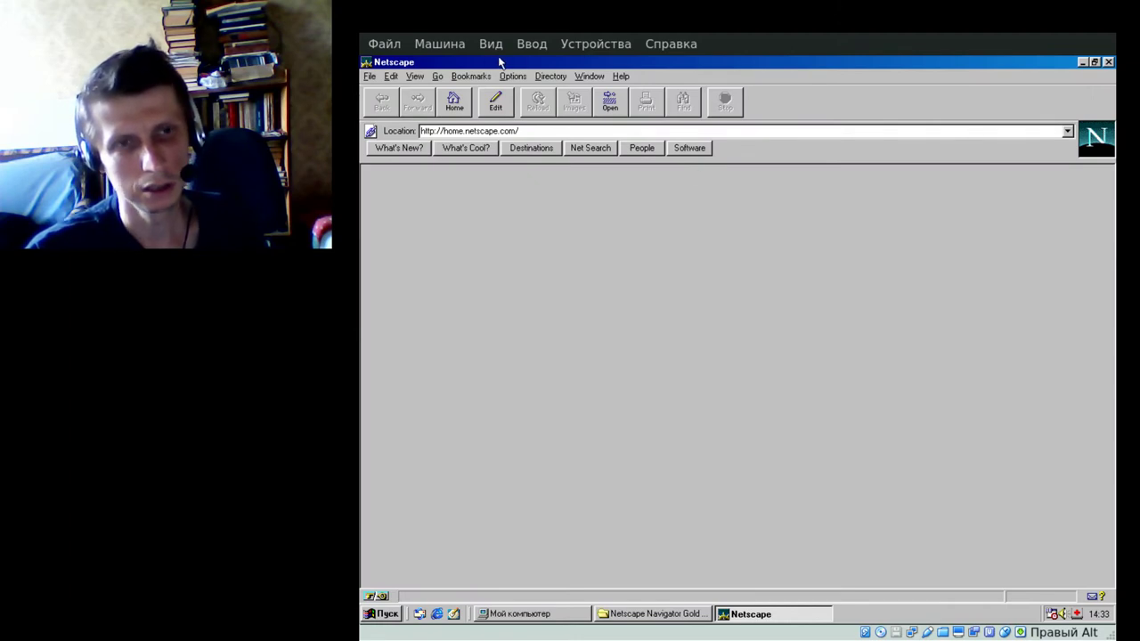
left_click(563, 131)
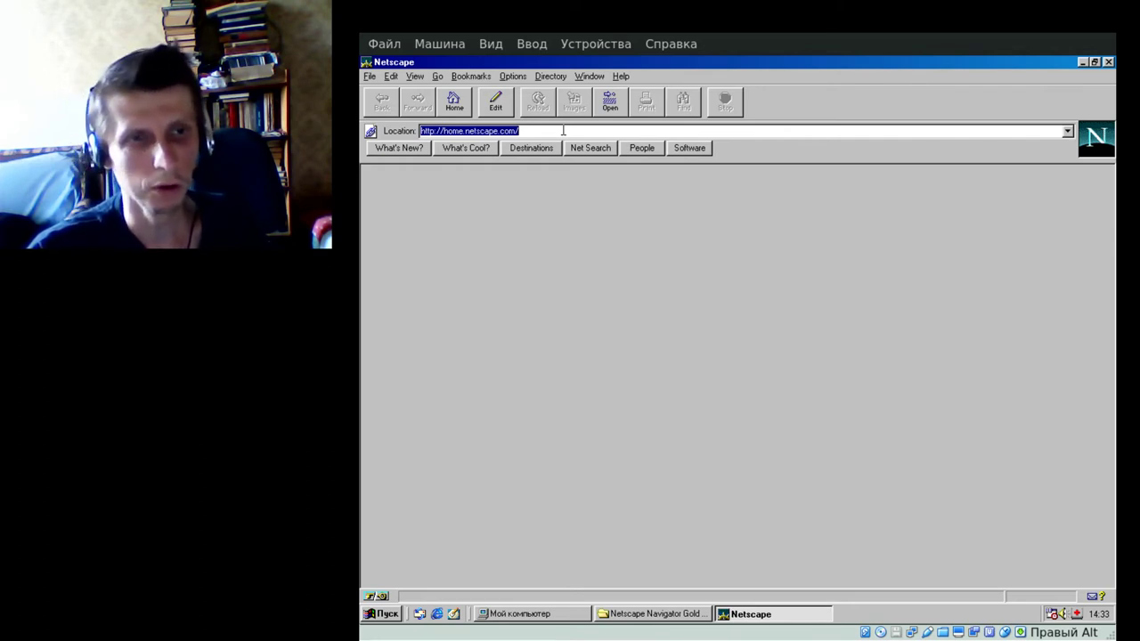
Step: Open the About Netscape page and review the browser's version and copyright information
left_click(621, 76)
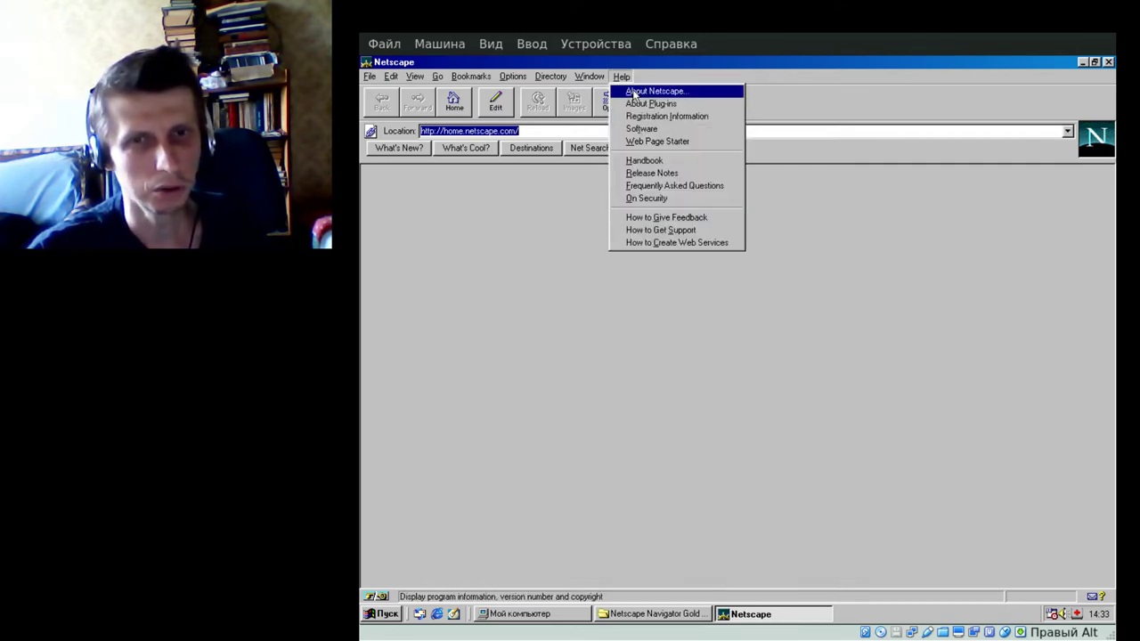
left_click(634, 89)
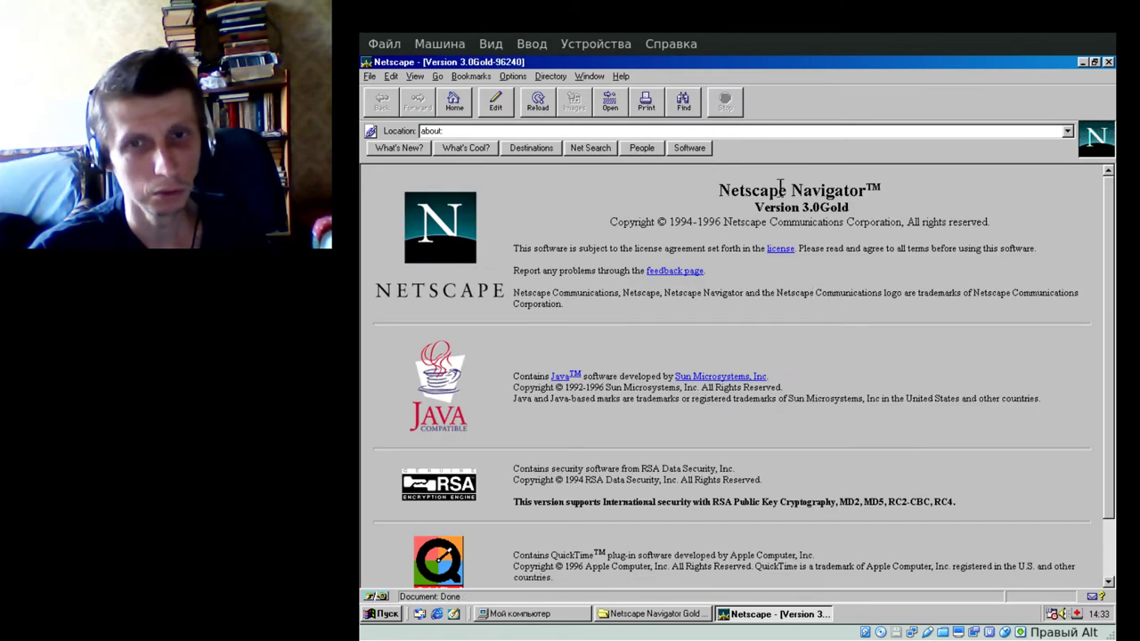
left_click_drag(697, 222, 752, 224)
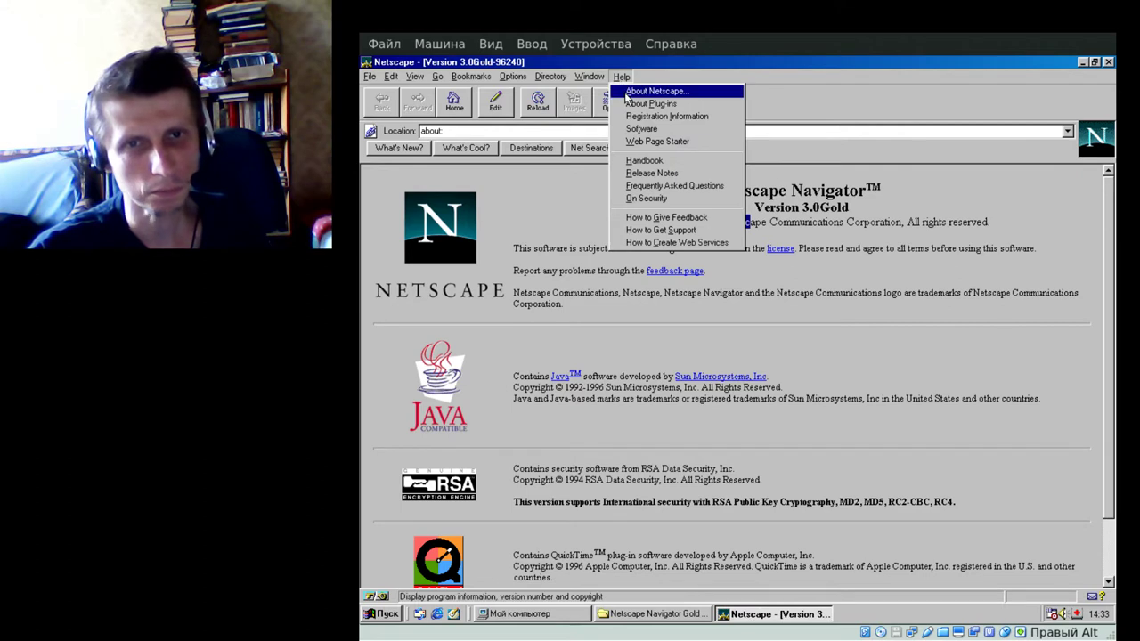
Step: Display the installed plug-ins and examine the descriptions of the Live3D and QuickTime entries
left_click(630, 104)
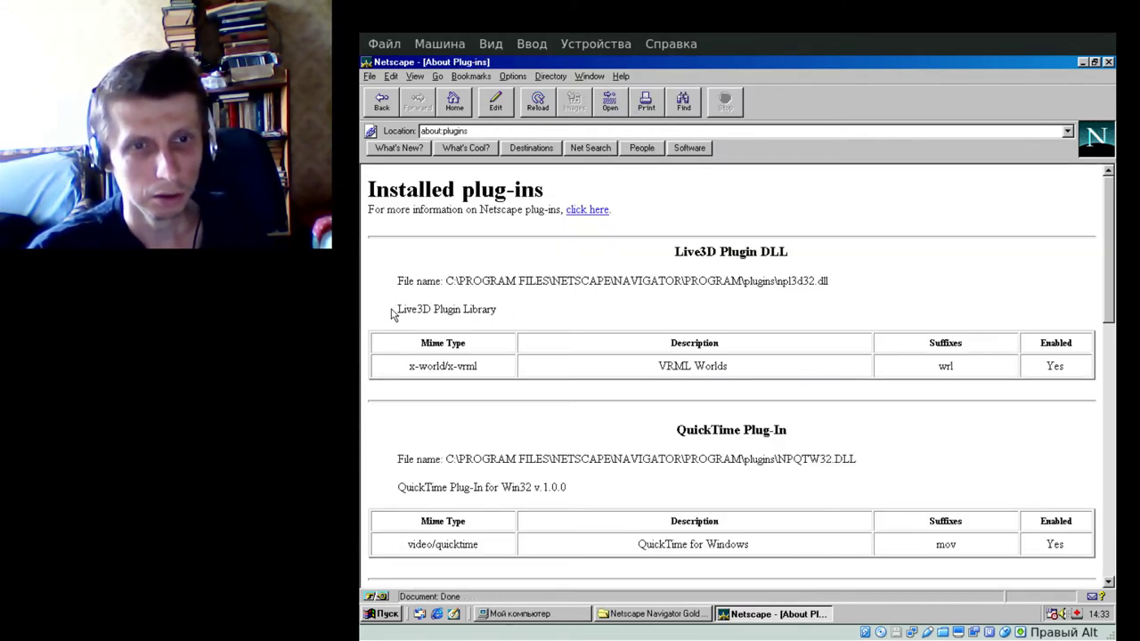
left_click_drag(394, 313, 514, 321)
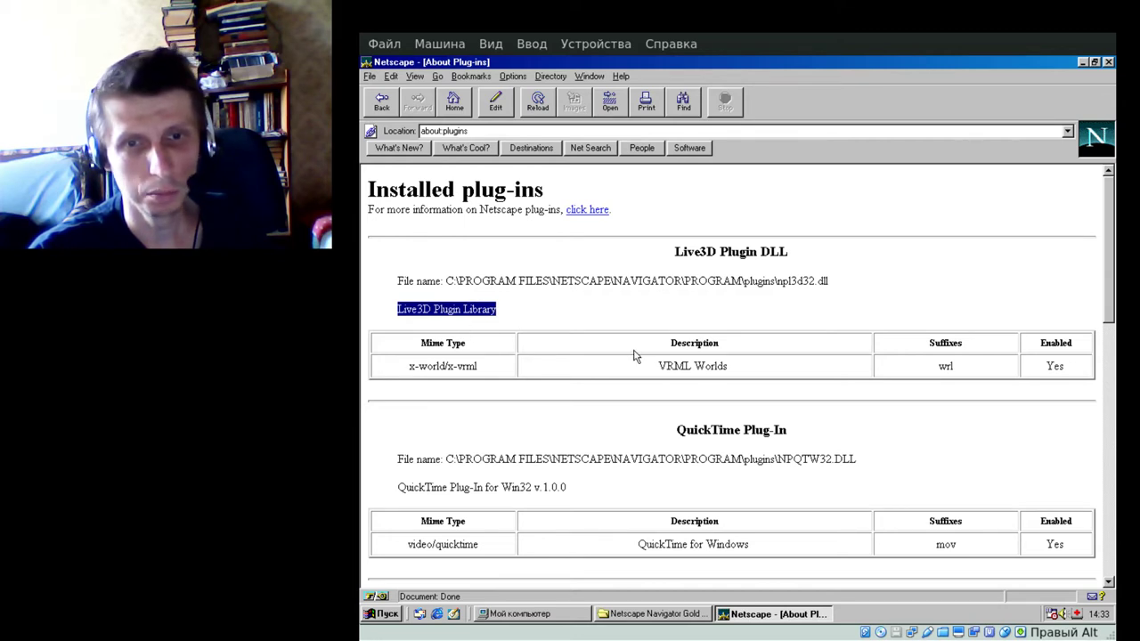
left_click_drag(653, 374, 736, 374)
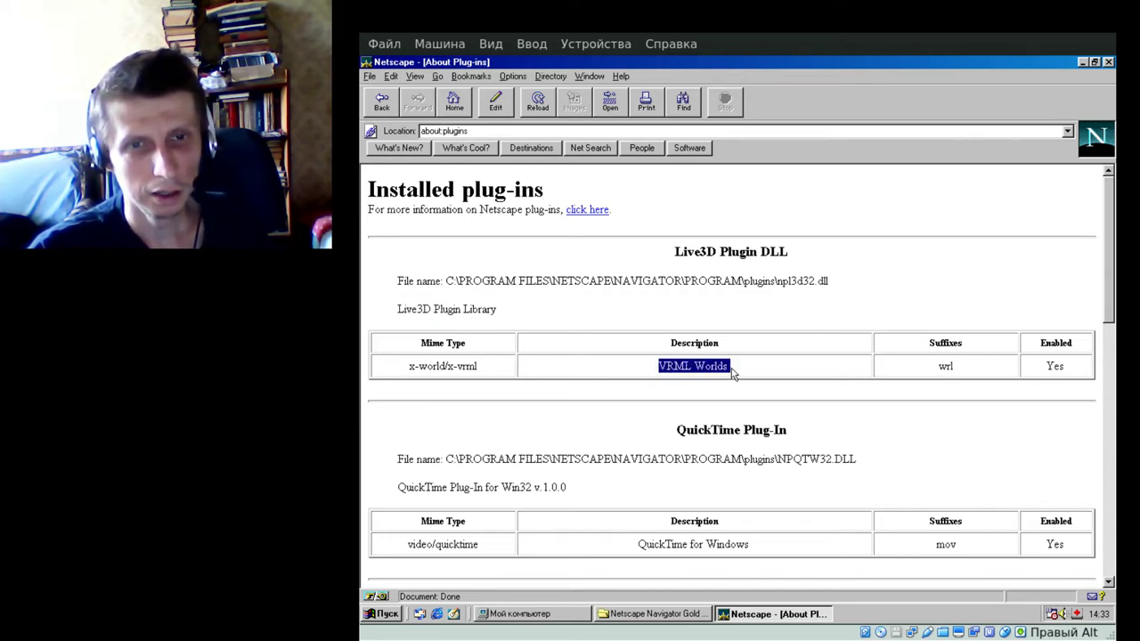
left_click(637, 369)
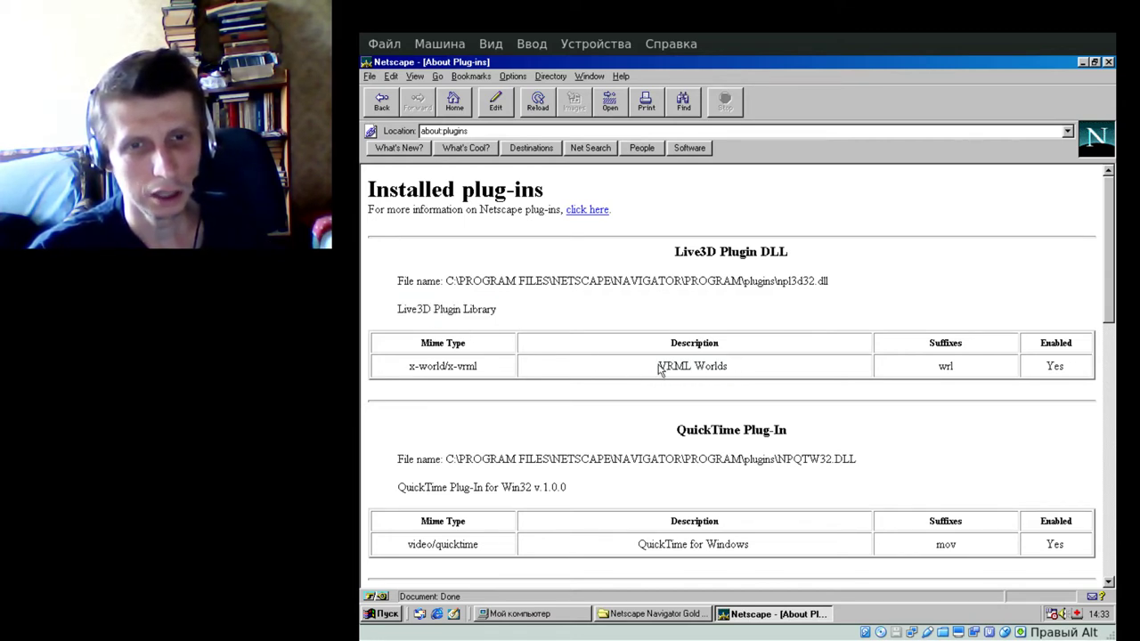
left_click_drag(656, 366, 703, 371)
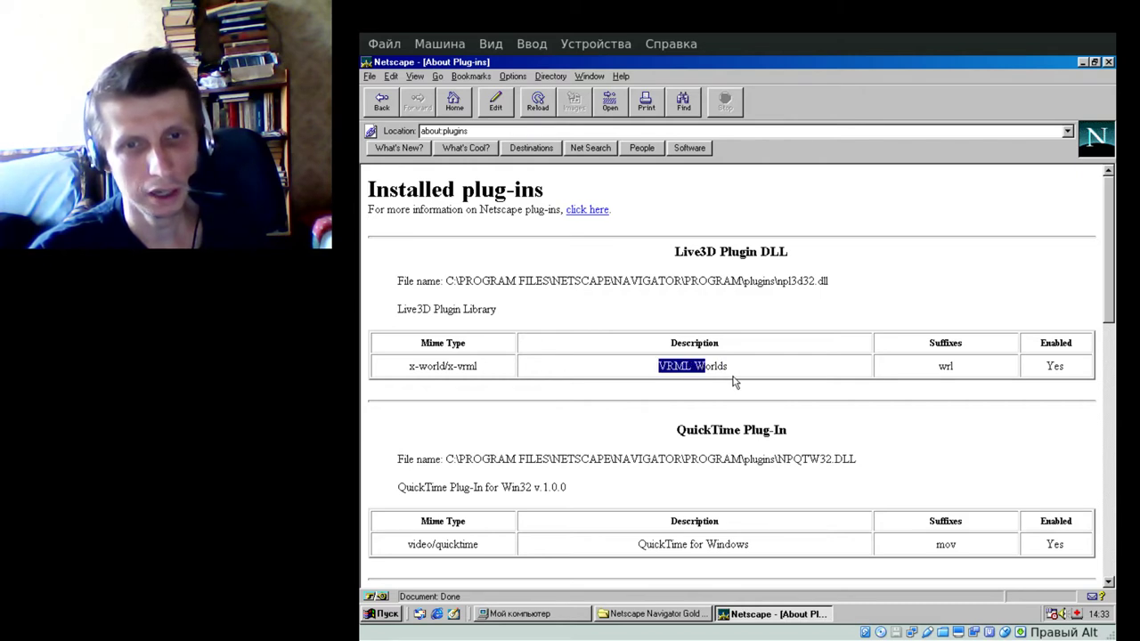
left_click(591, 372)
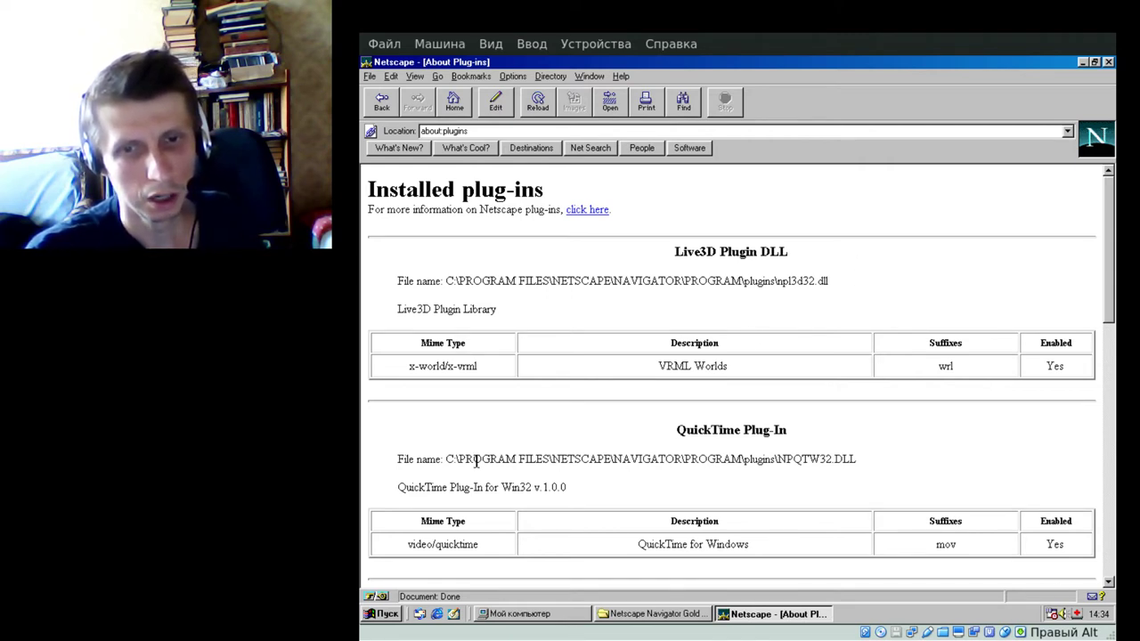
left_click_drag(542, 459, 788, 544)
left_click(647, 531)
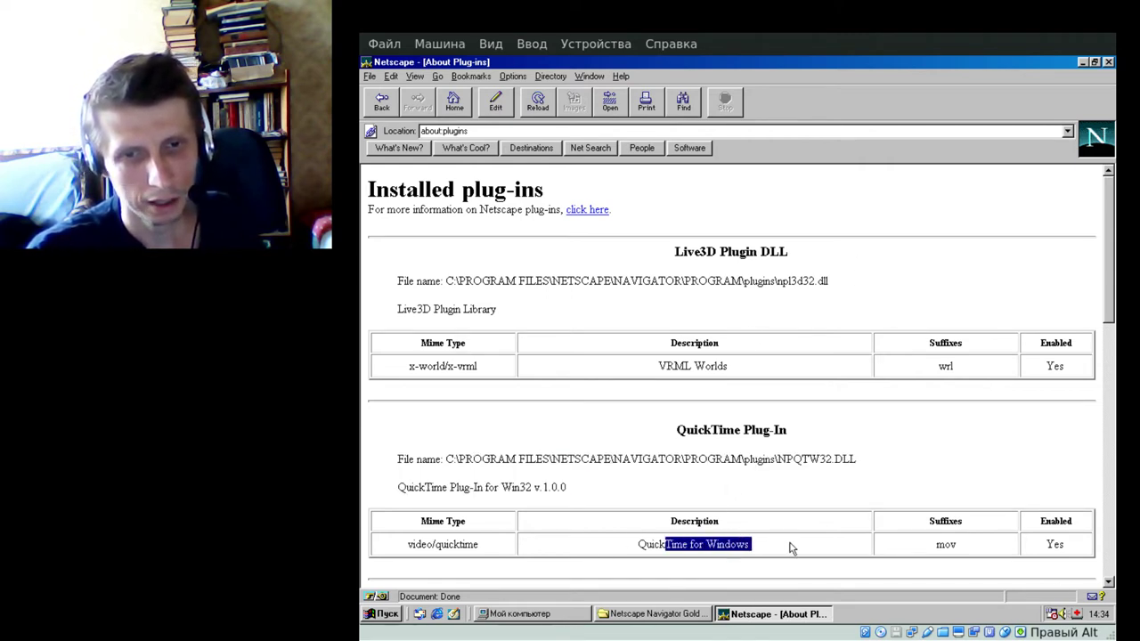
left_click(837, 481)
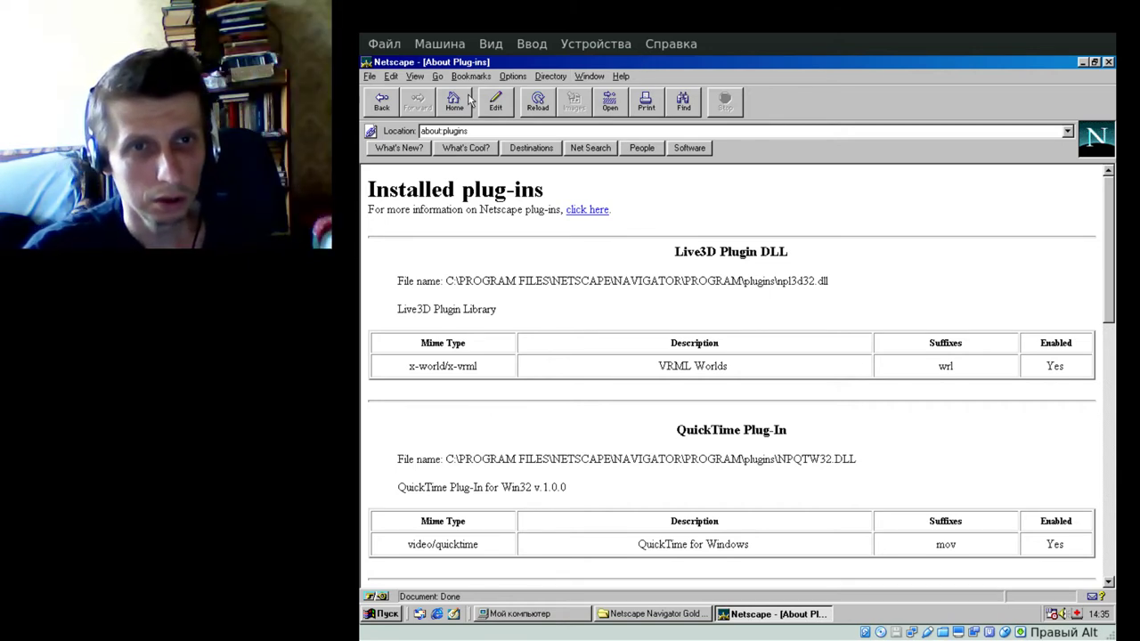
Step: Load the website semiletov.org
left_click(482, 131)
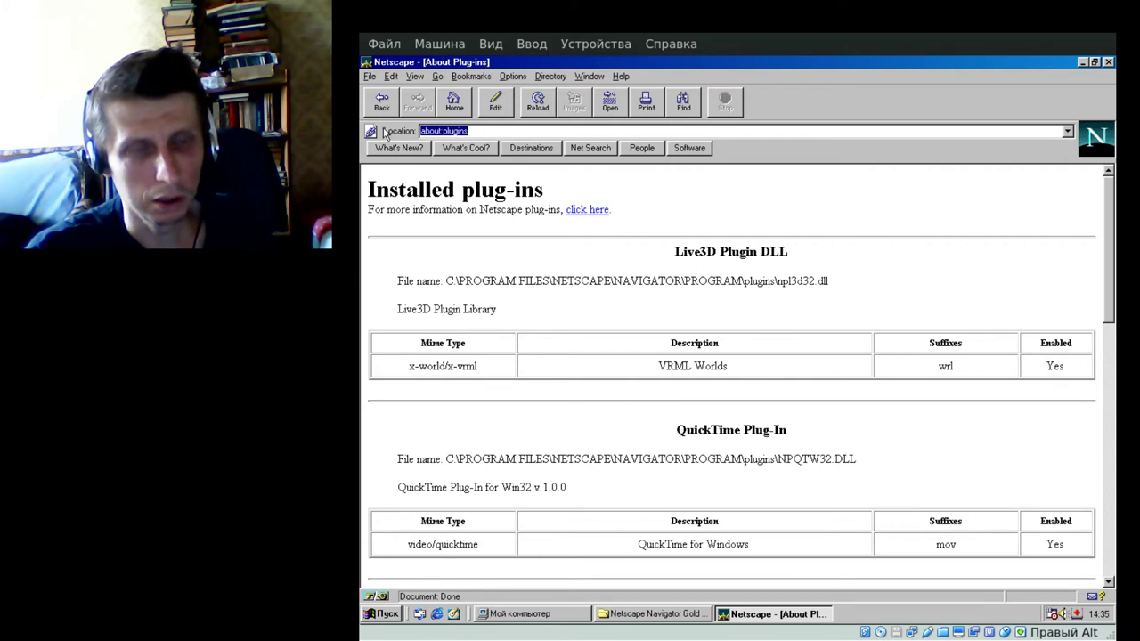
type("semi")
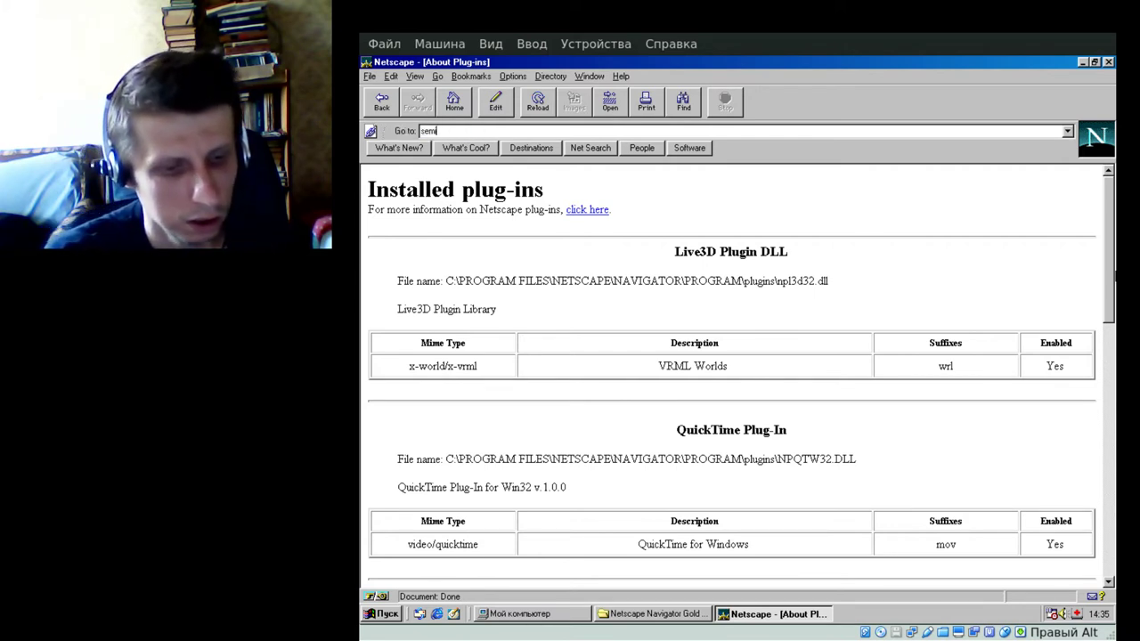
type("letov")
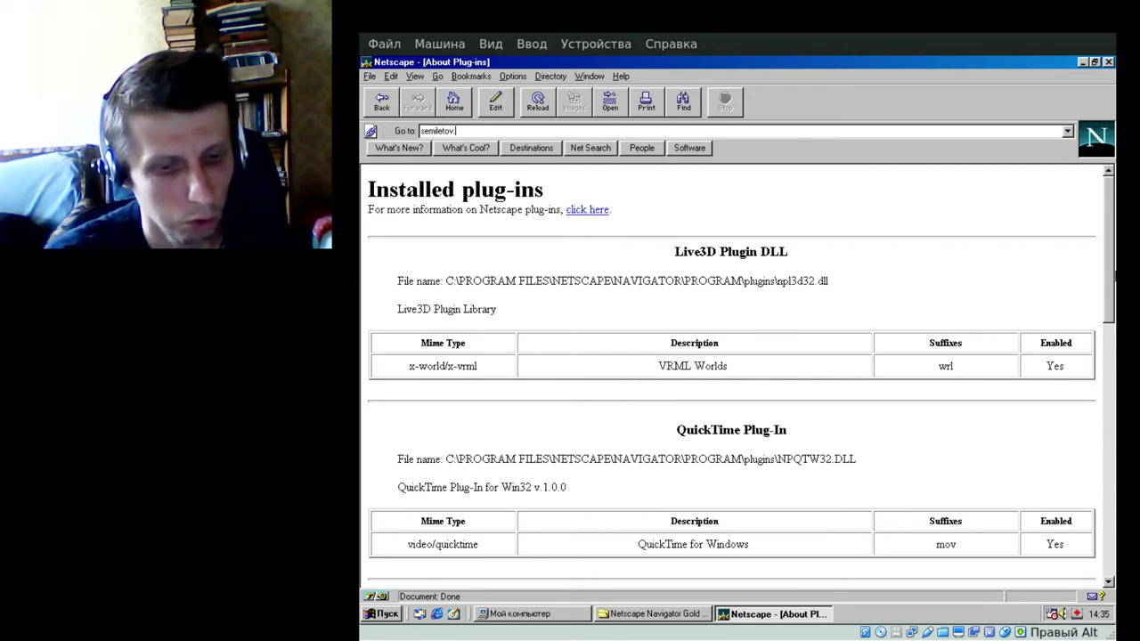
type(".org")
key("Return")
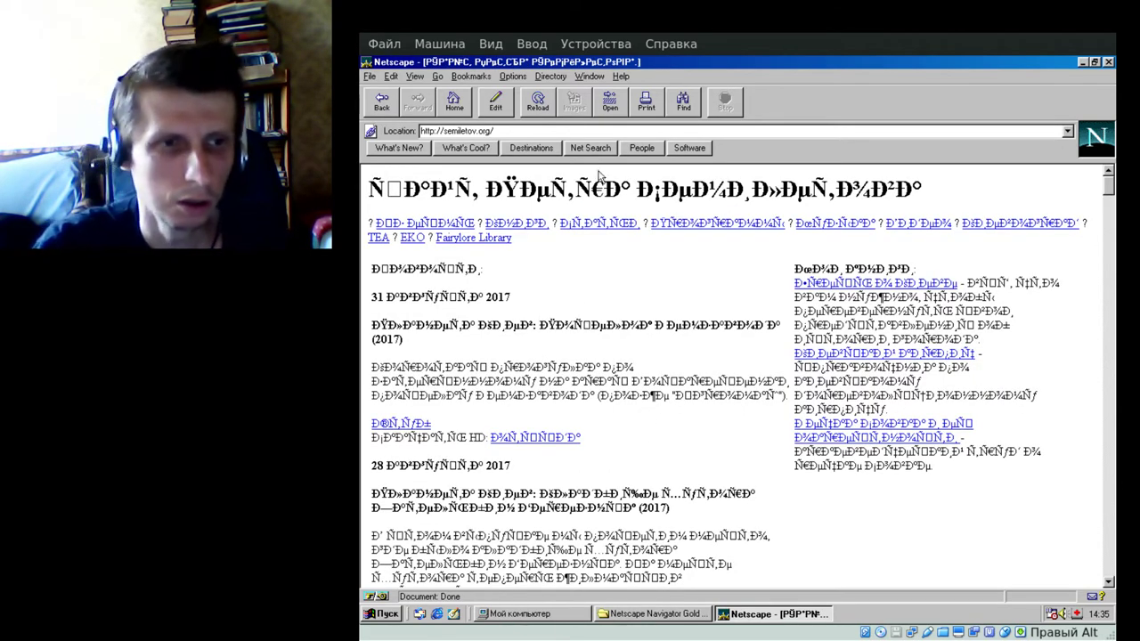
Step: Look through the available document encodings for one that suits the garbled Cyrillic page
left_click(417, 77)
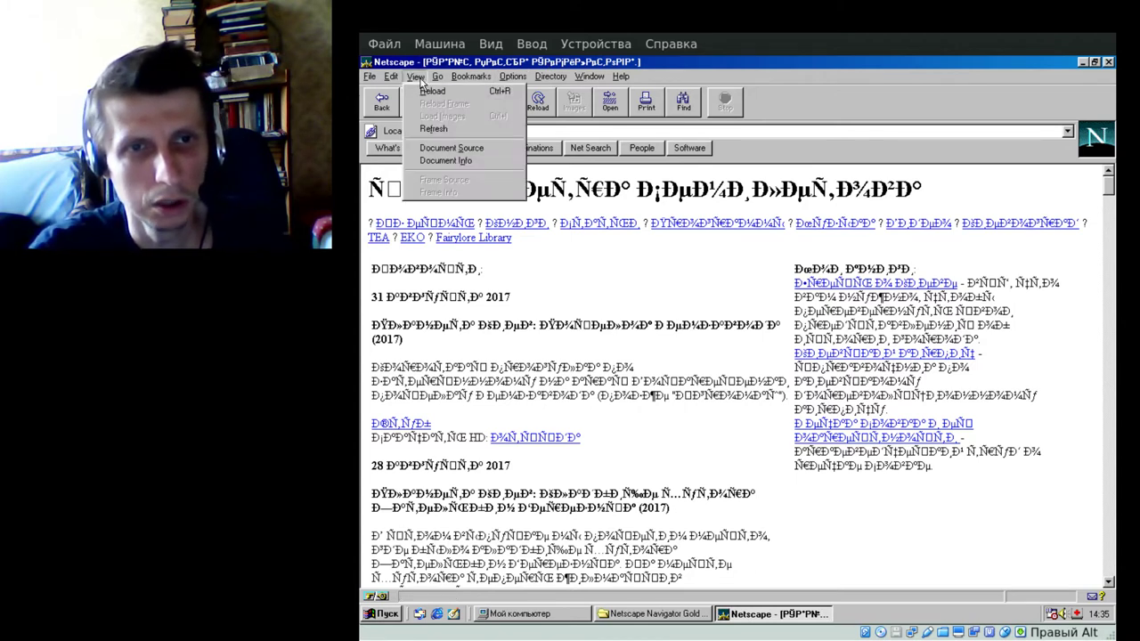
mouse_move(504, 80)
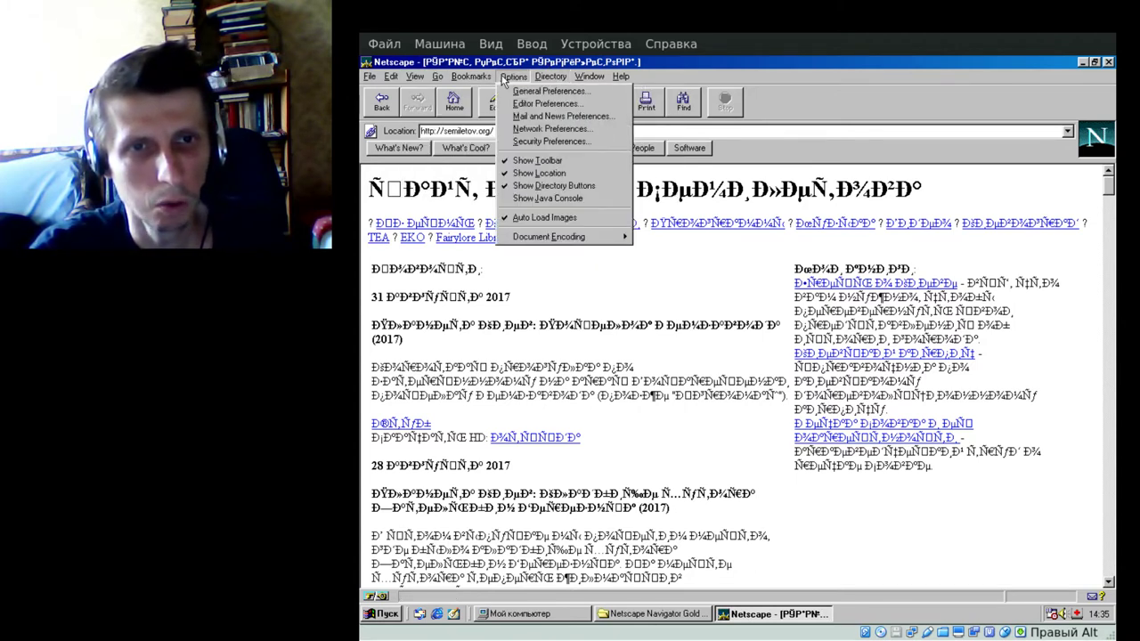
mouse_move(559, 242)
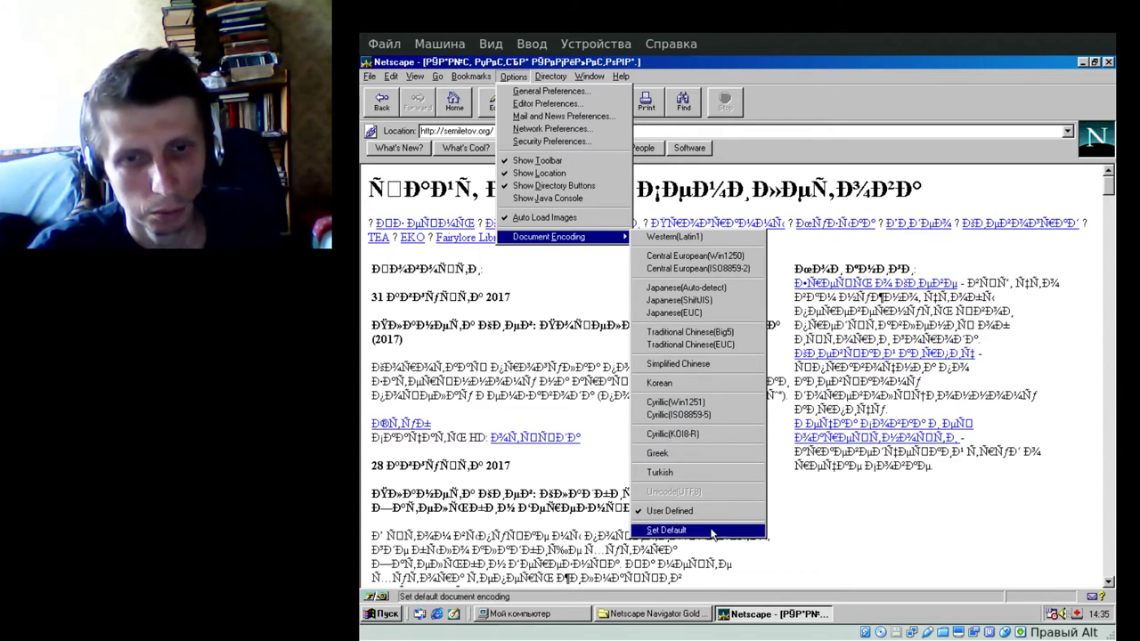
mouse_move(466, 79)
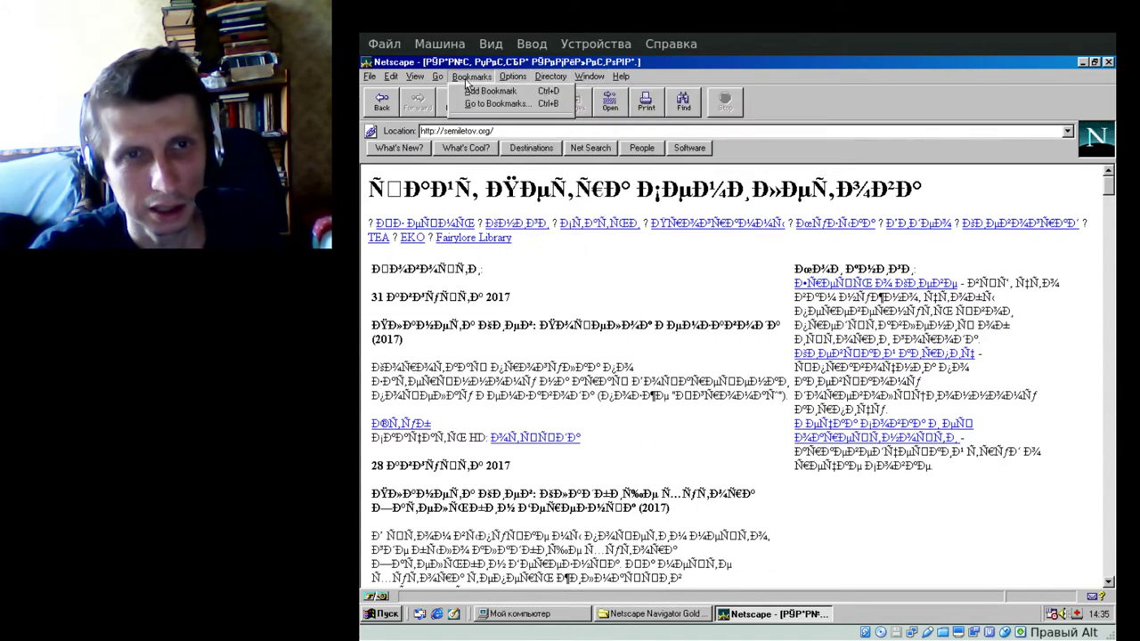
Step: Open the general preferences and bring up the font and encoding settings
left_click(519, 93)
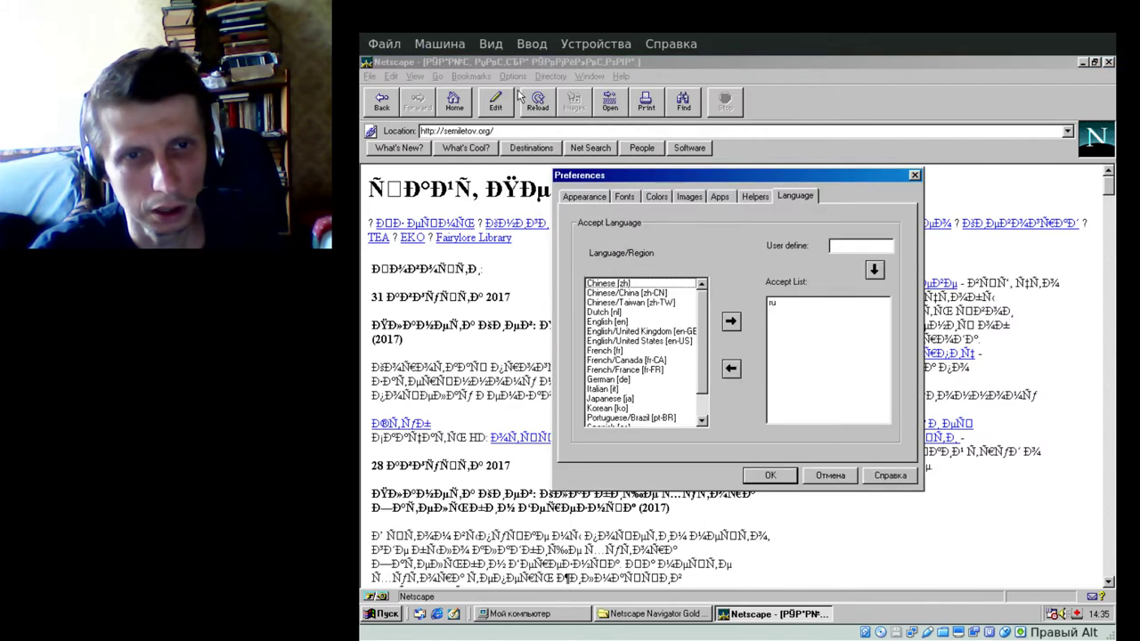
left_click(755, 196)
left_click(718, 196)
left_click(688, 196)
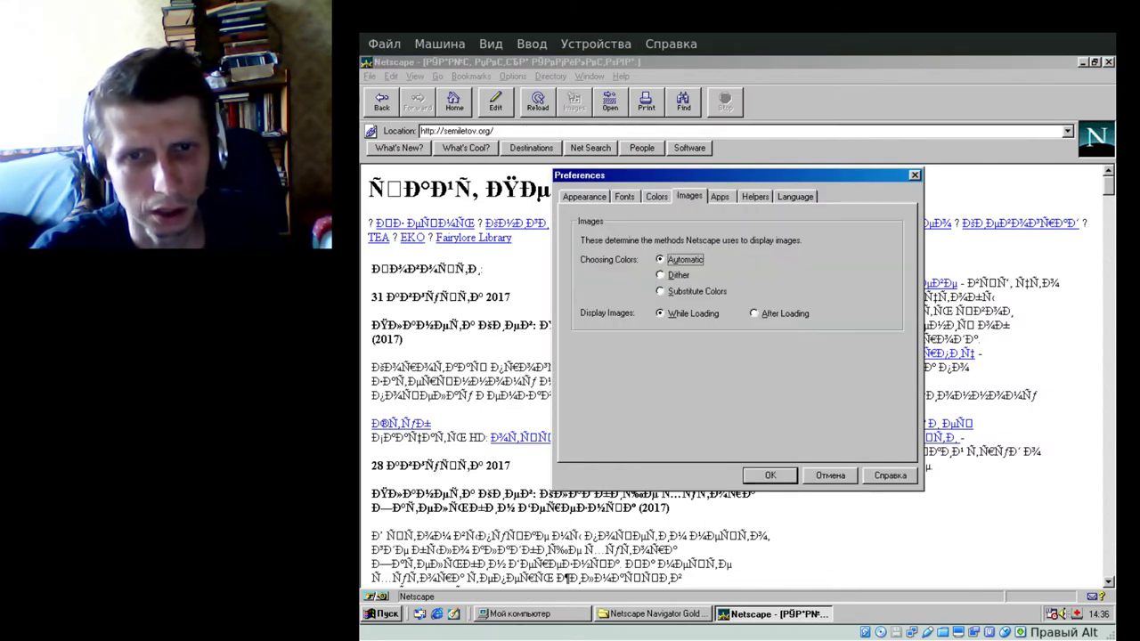
left_click(640, 198)
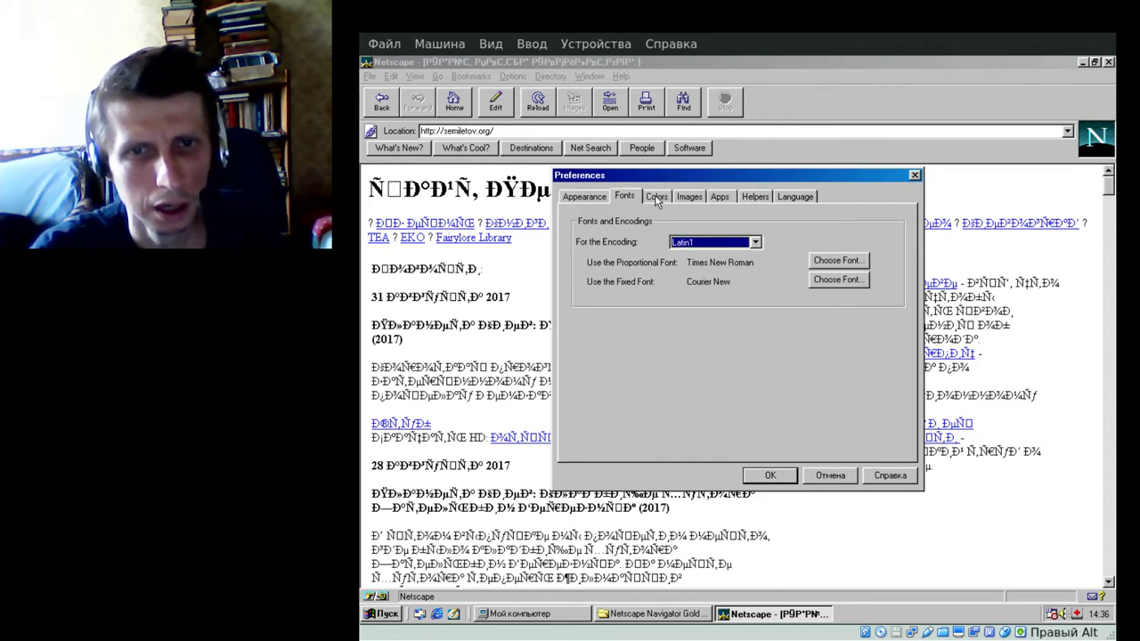
left_click(656, 197)
left_click(624, 198)
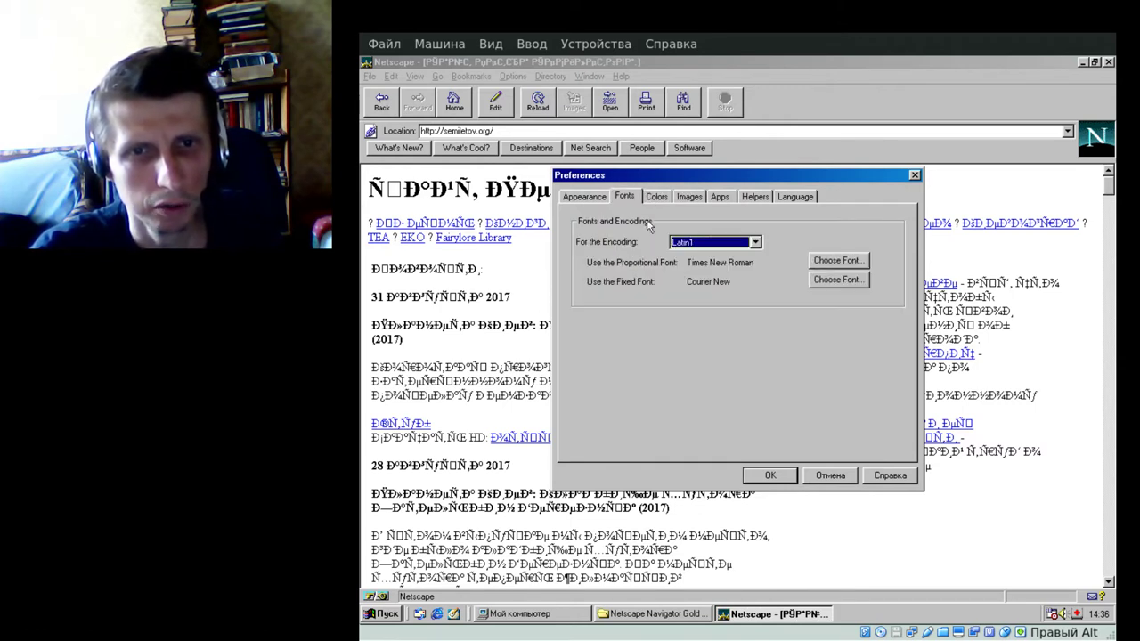
Step: Choose Unicode(UTF8) as the encoding in the font preferences and apply the settings
left_click(752, 246)
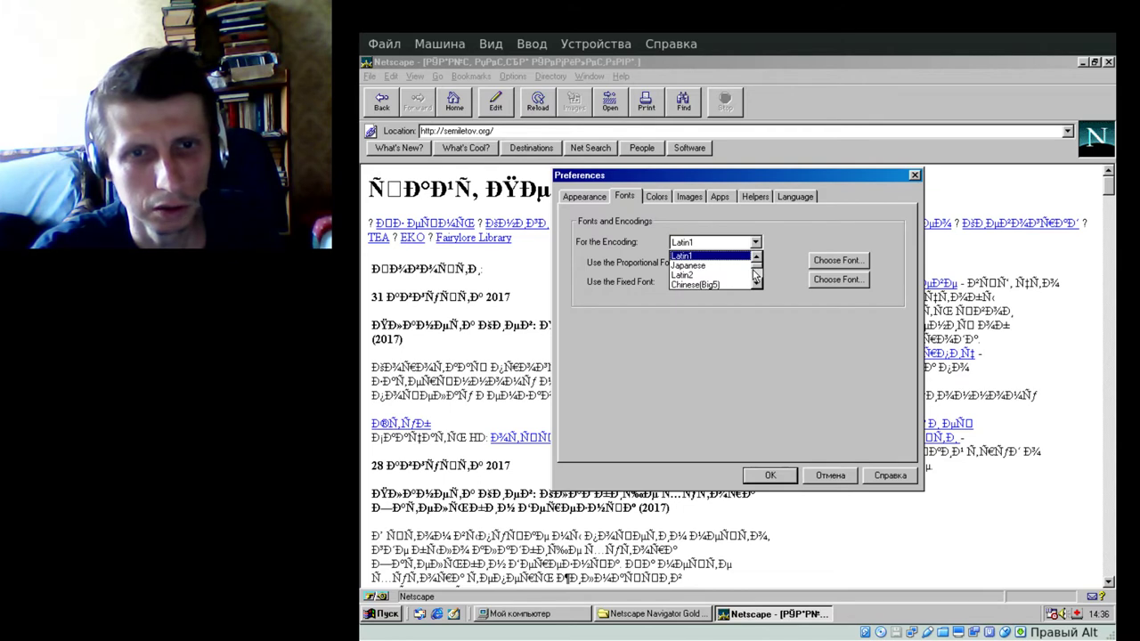
left_click(755, 276)
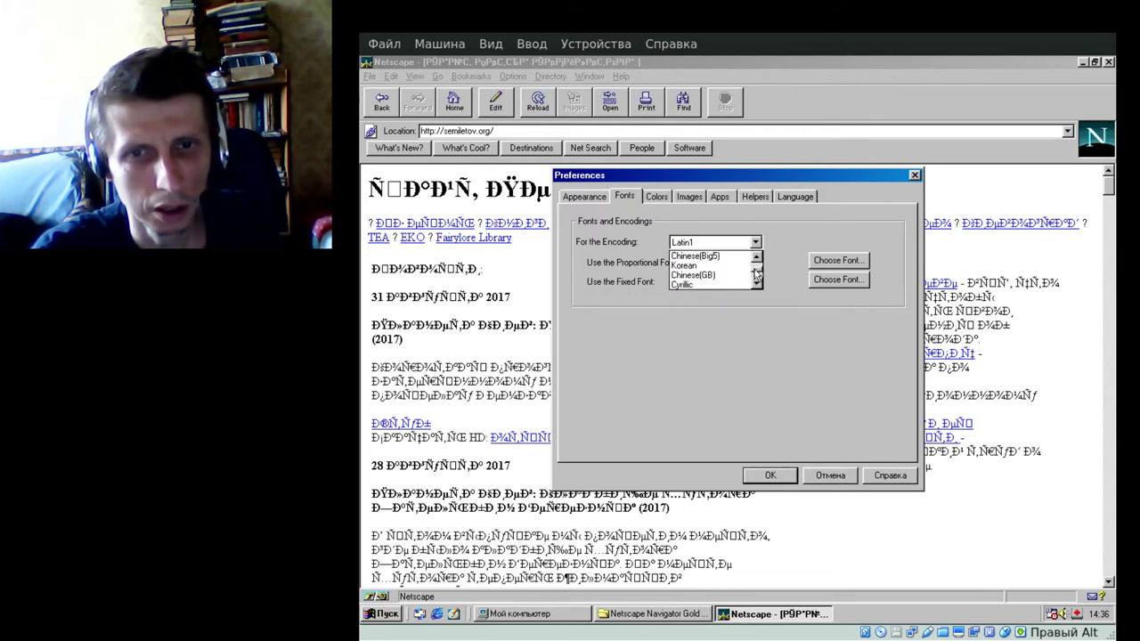
left_click(755, 276)
left_click(755, 276)
left_click(755, 276)
left_click(755, 277)
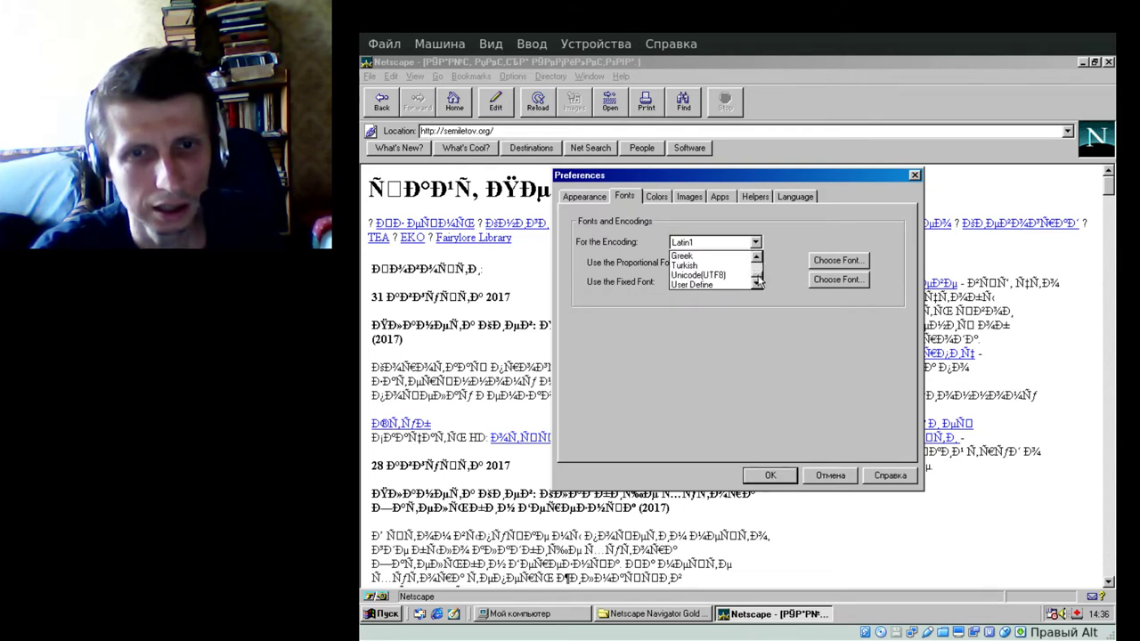
left_click(695, 277)
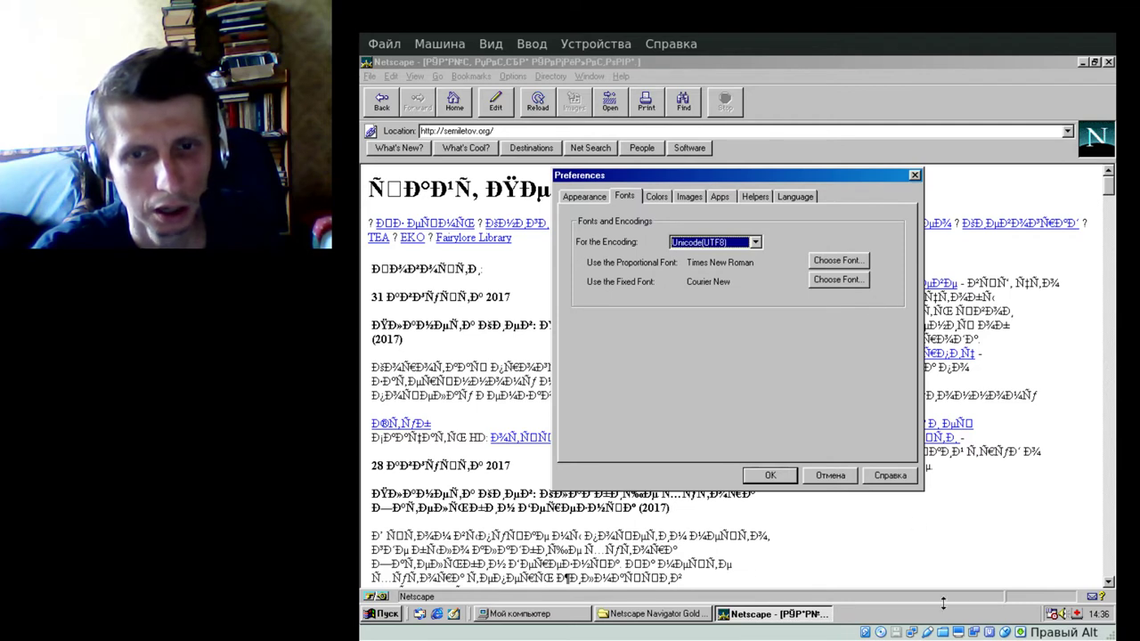
left_click(766, 476)
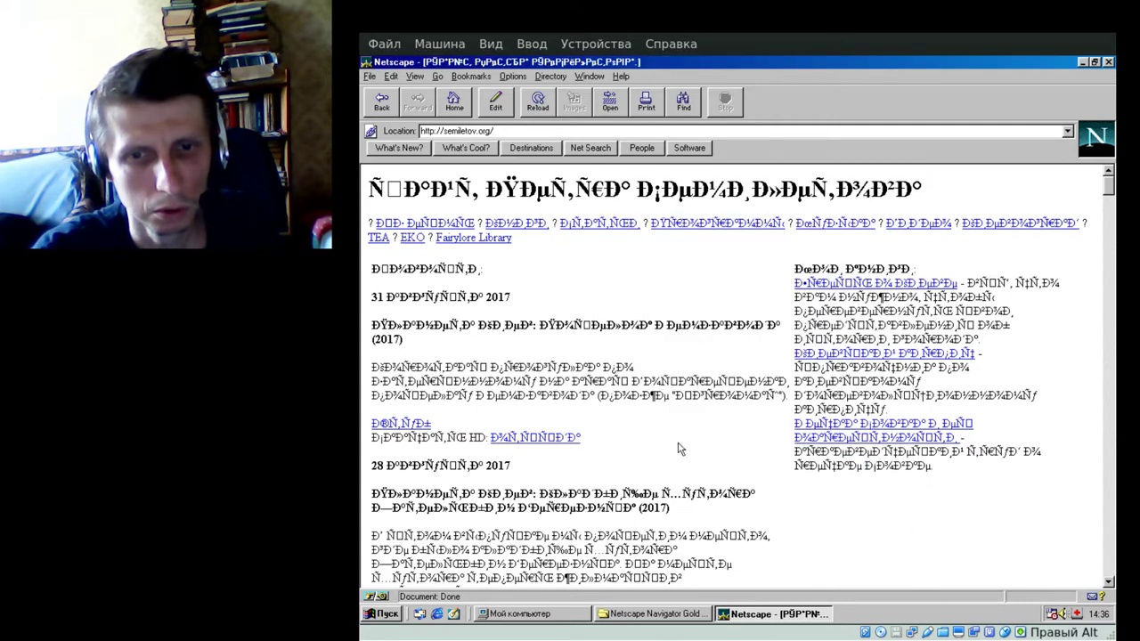
Step: Recheck the document encoding choices and reload the semiletov.org page
left_click(414, 78)
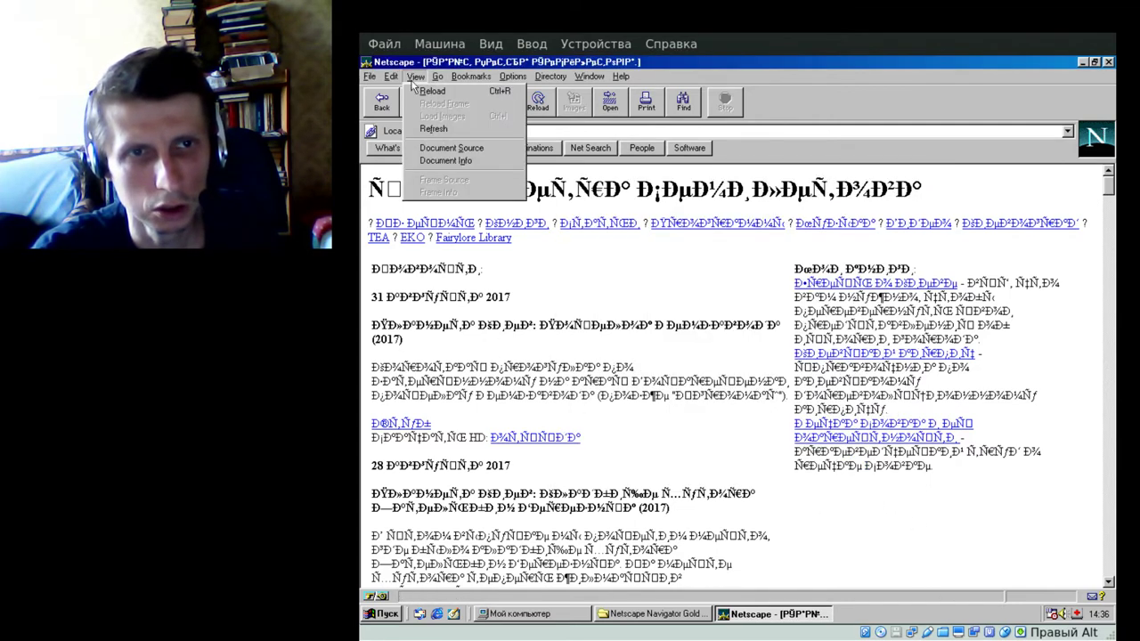
left_click(413, 80)
left_click(511, 76)
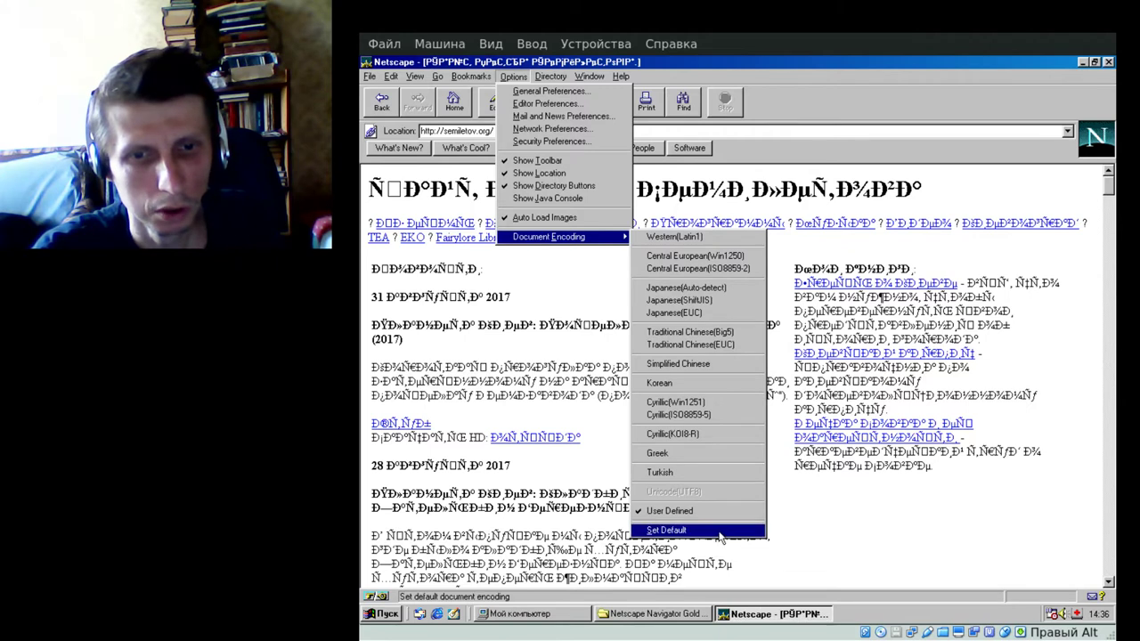
left_click(559, 350)
left_click(538, 102)
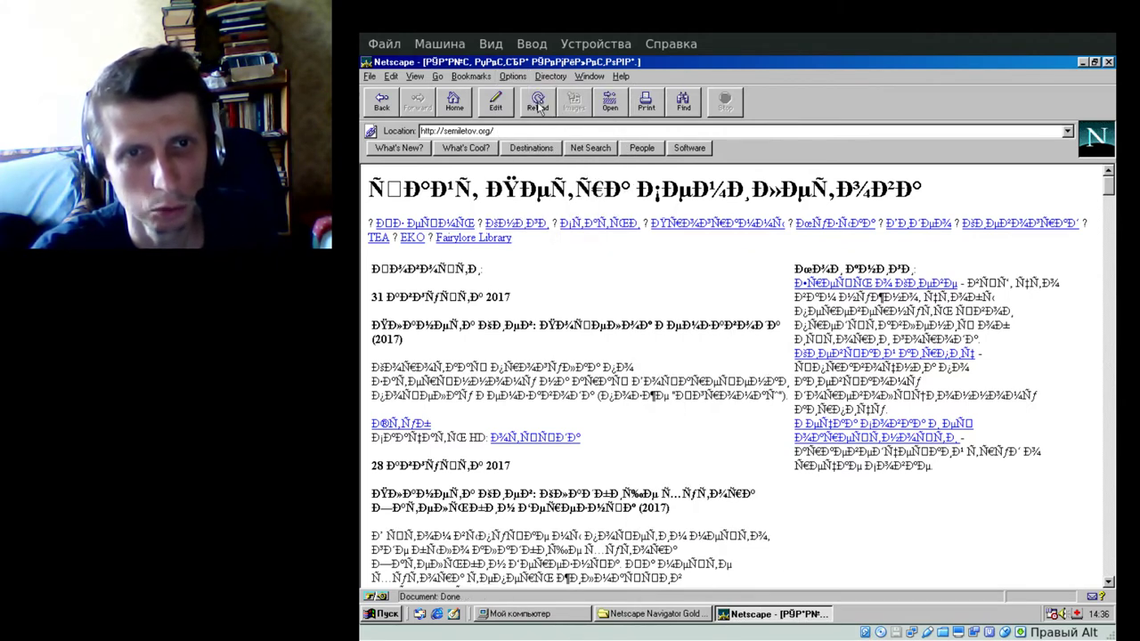
right_click(587, 305)
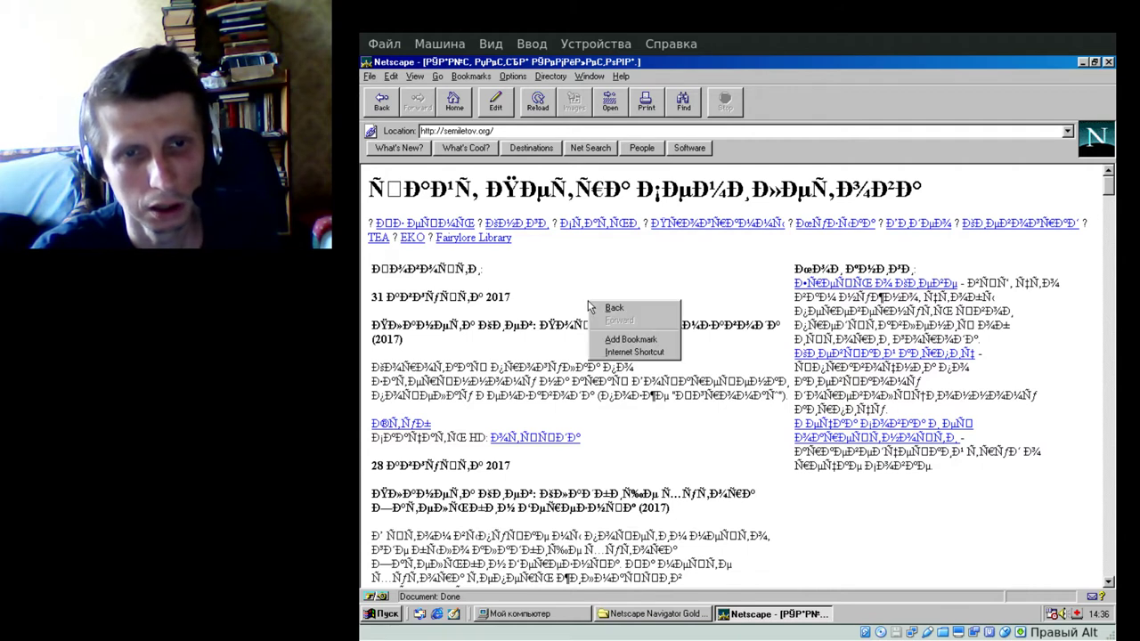
left_click(495, 287)
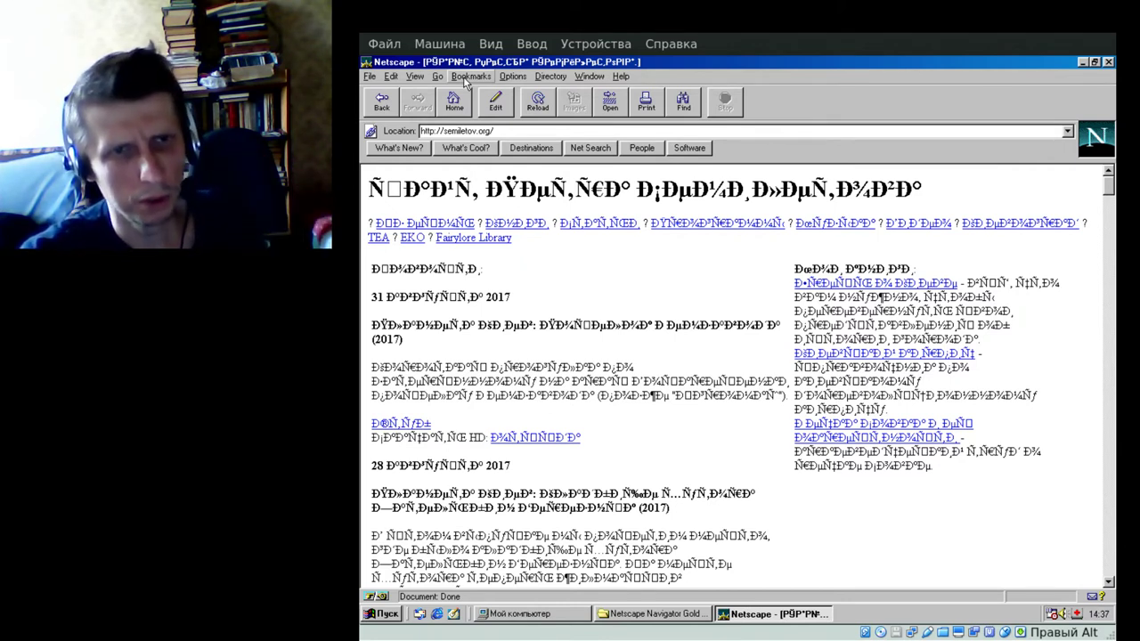
left_click(369, 78)
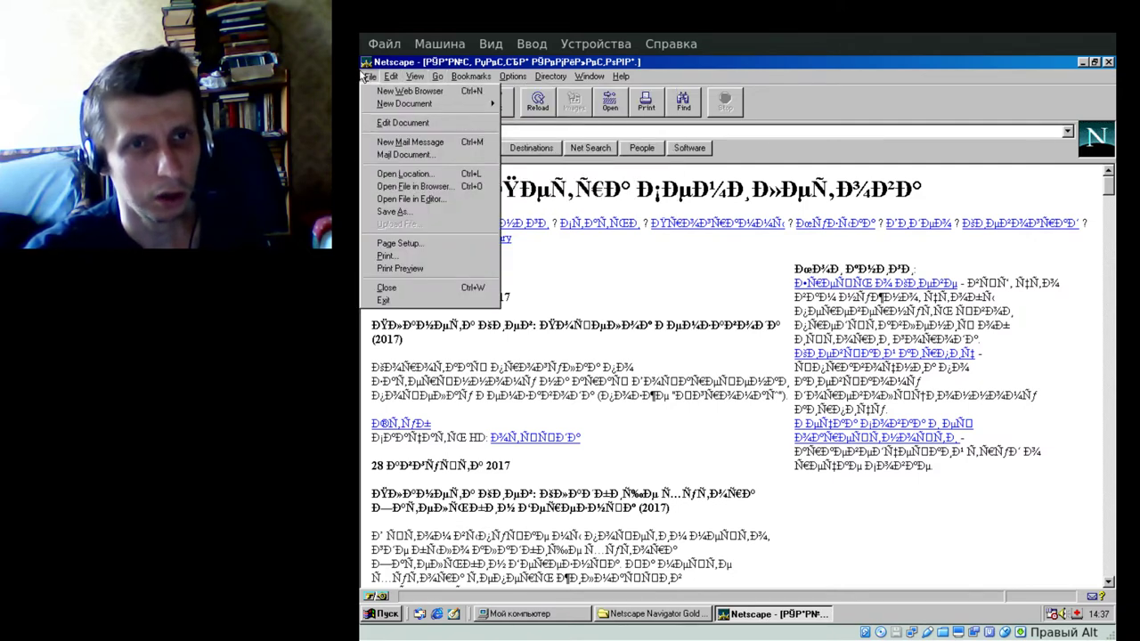
left_click(542, 68)
left_click(365, 77)
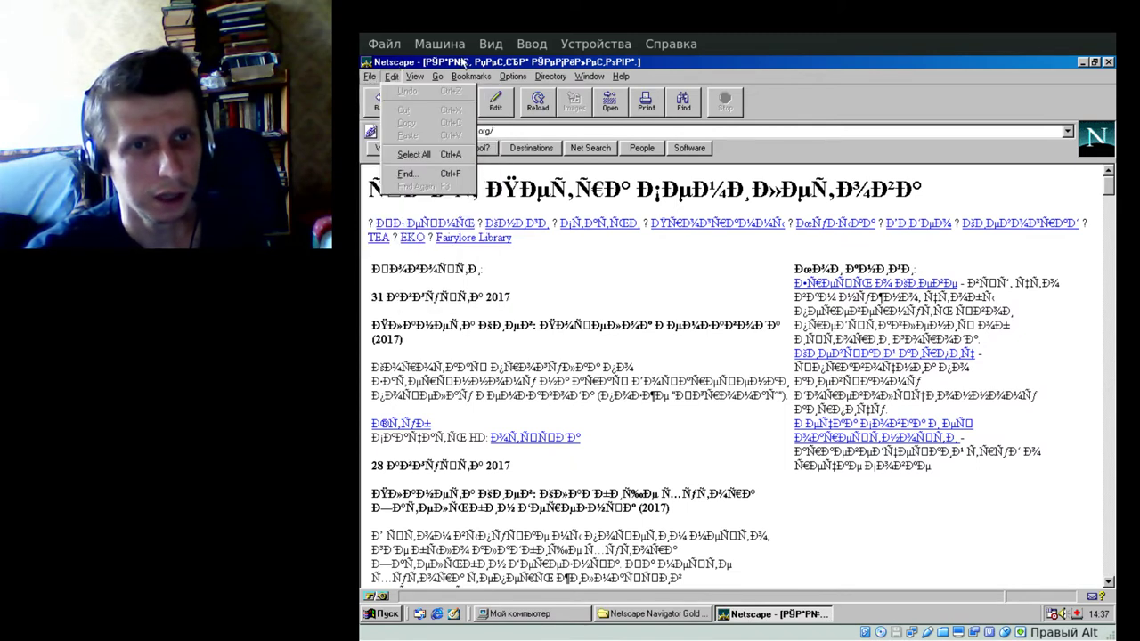
left_click(397, 77)
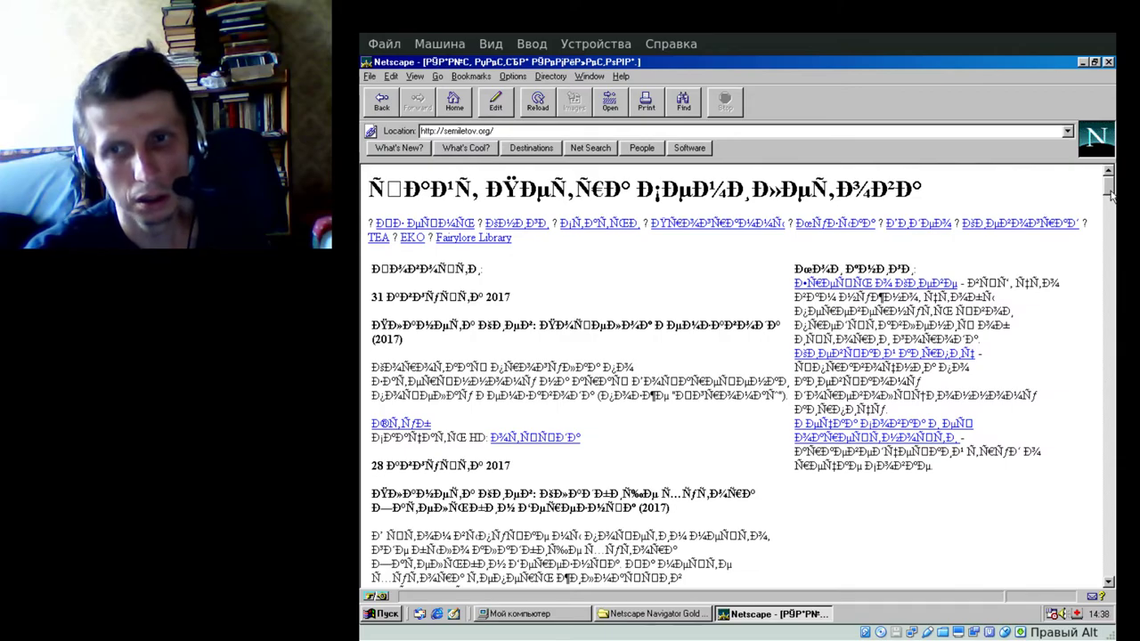
left_click_drag(1110, 193, 1112, 134)
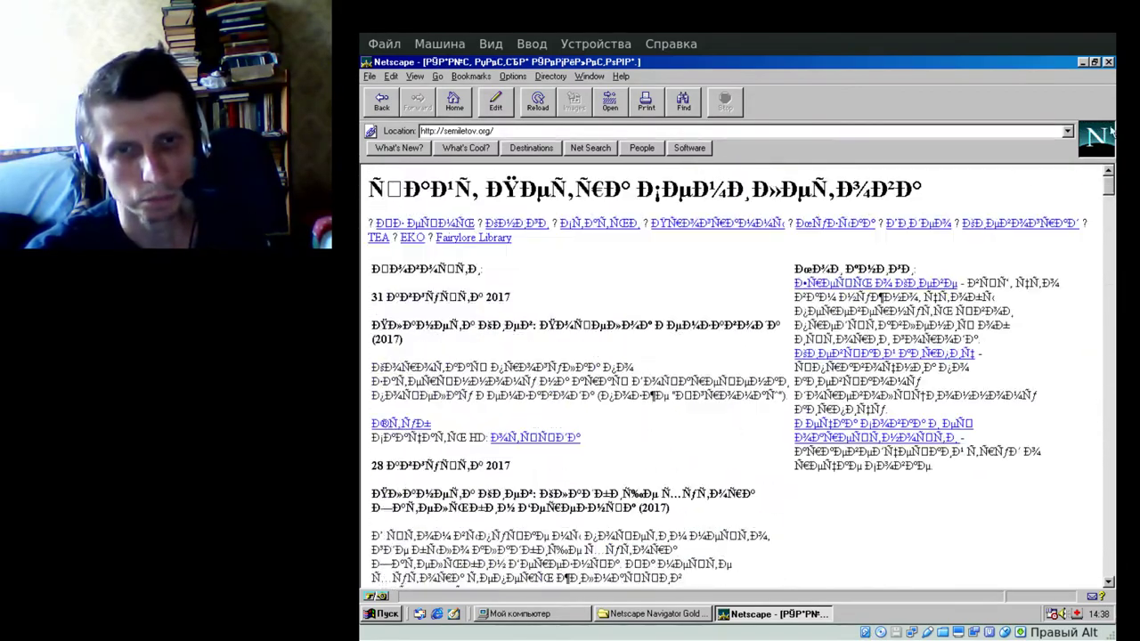
left_click(488, 77)
left_click(517, 61)
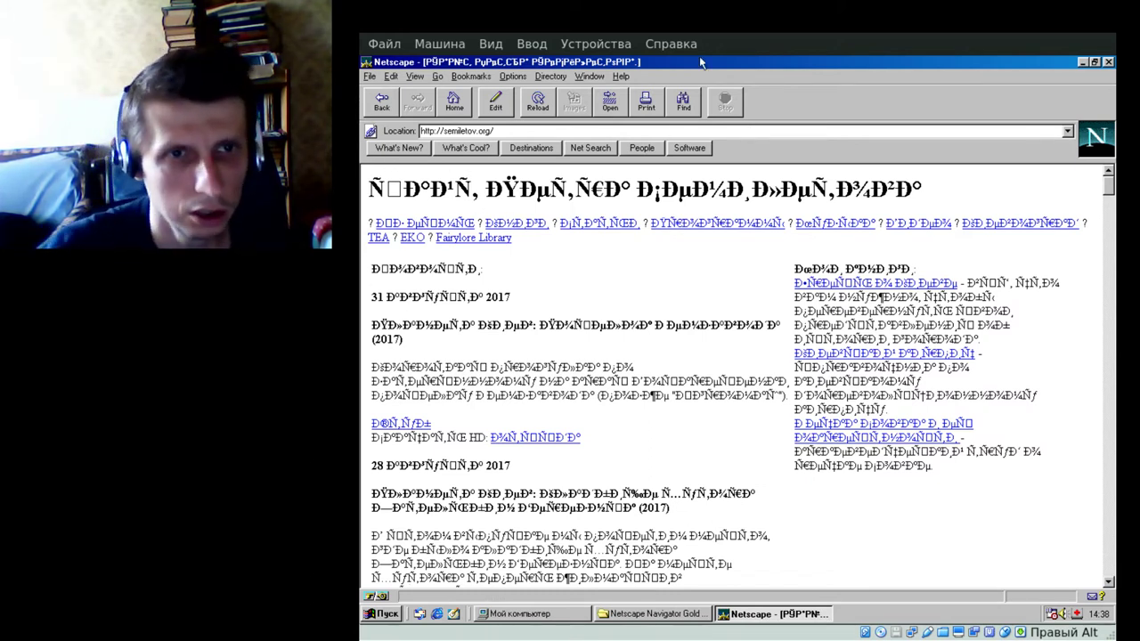
Step: Create a blank new document in the Netscape Editor and return to the browser window with the semiletov.org page
left_click(372, 76)
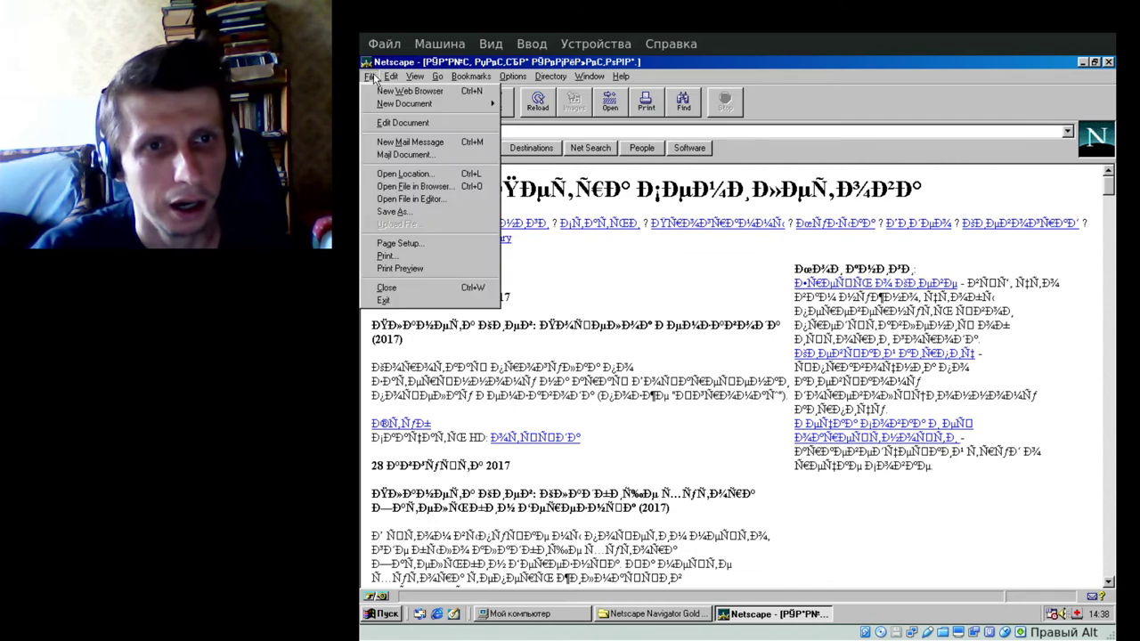
mouse_move(388, 109)
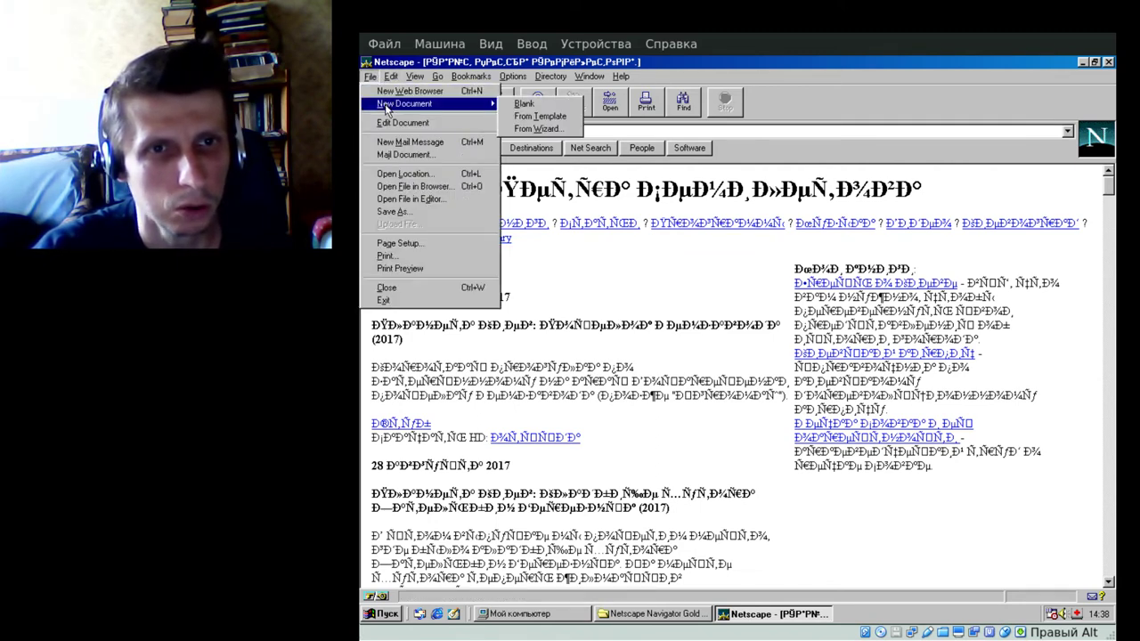
left_click(550, 105)
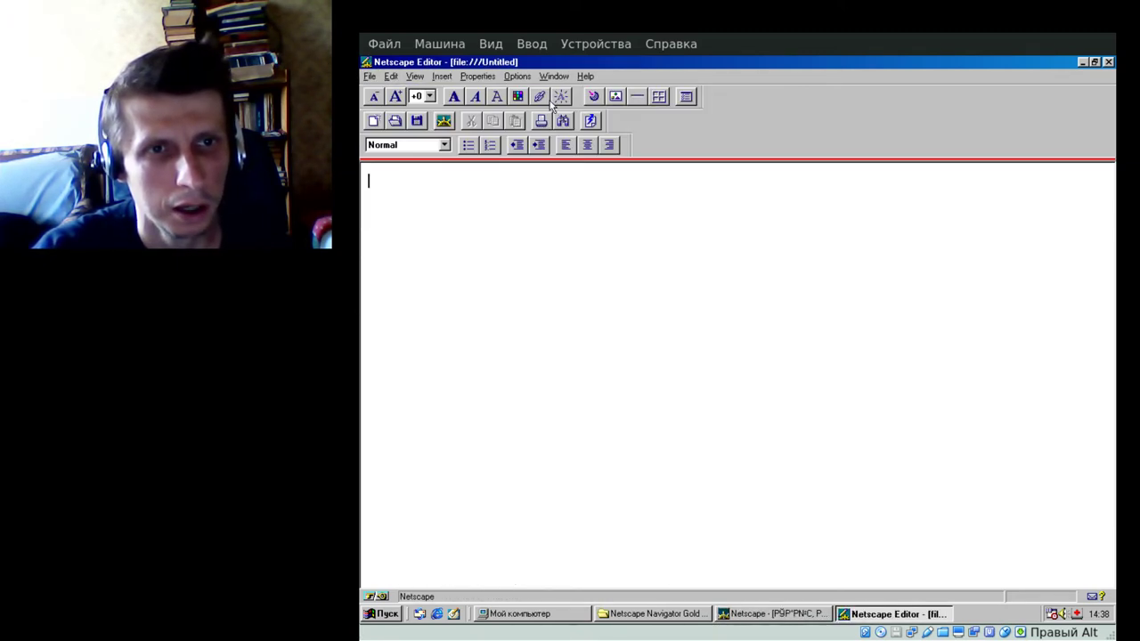
left_click(756, 614)
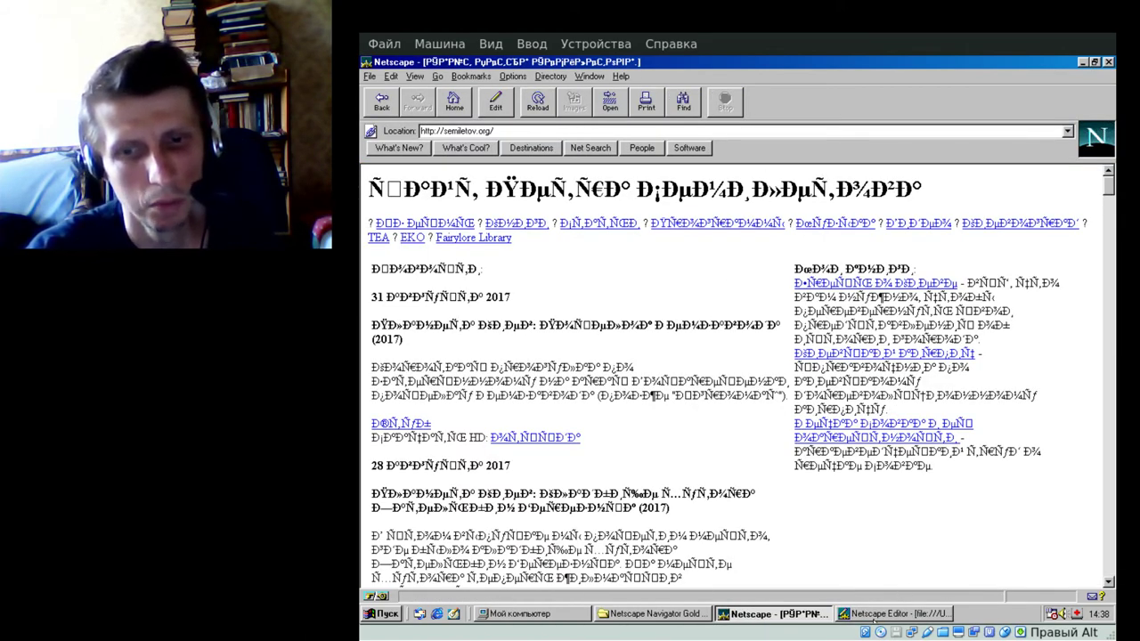
left_click(890, 614)
left_click(772, 614)
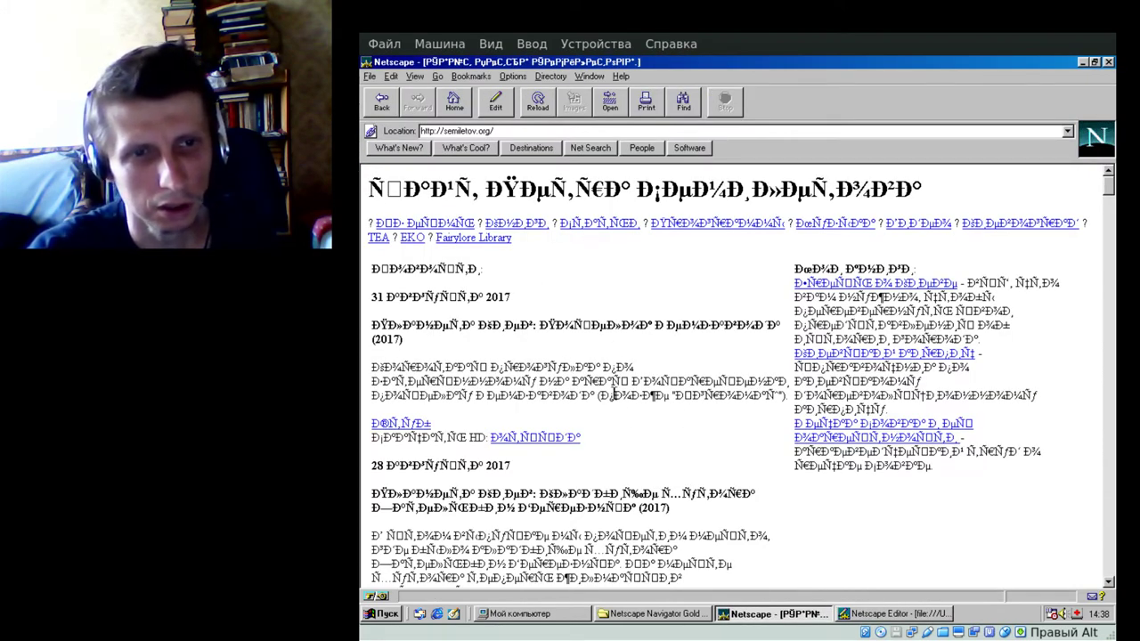
Step: Follow the Fairylore Library link on the semiletov.org page and skim the book list
left_click(477, 240)
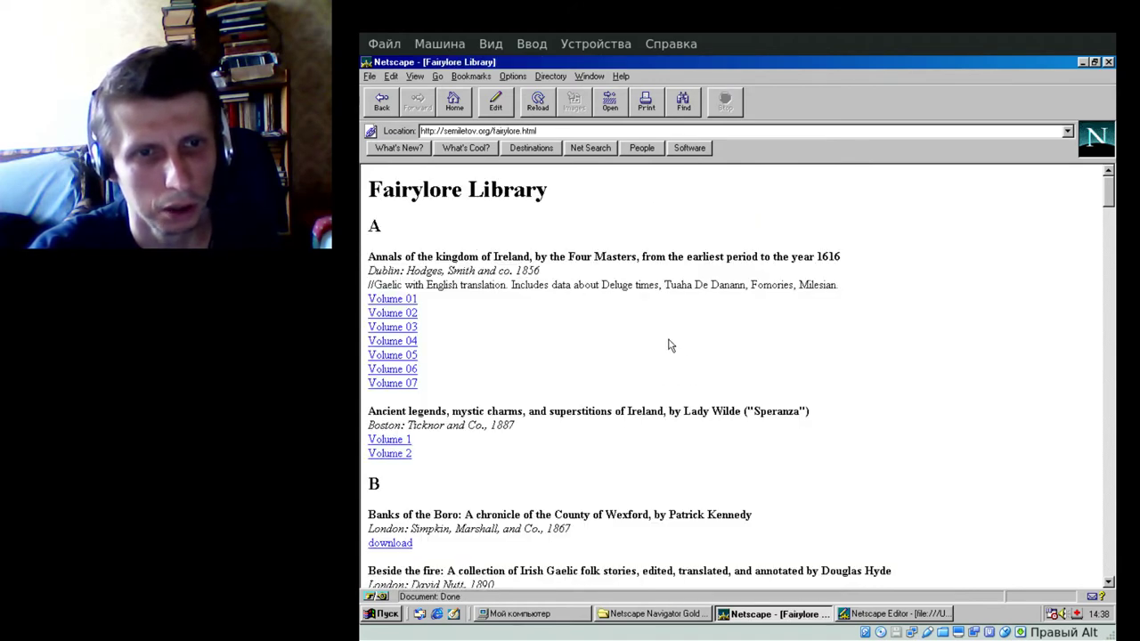
scroll(618, 300, "down", 10)
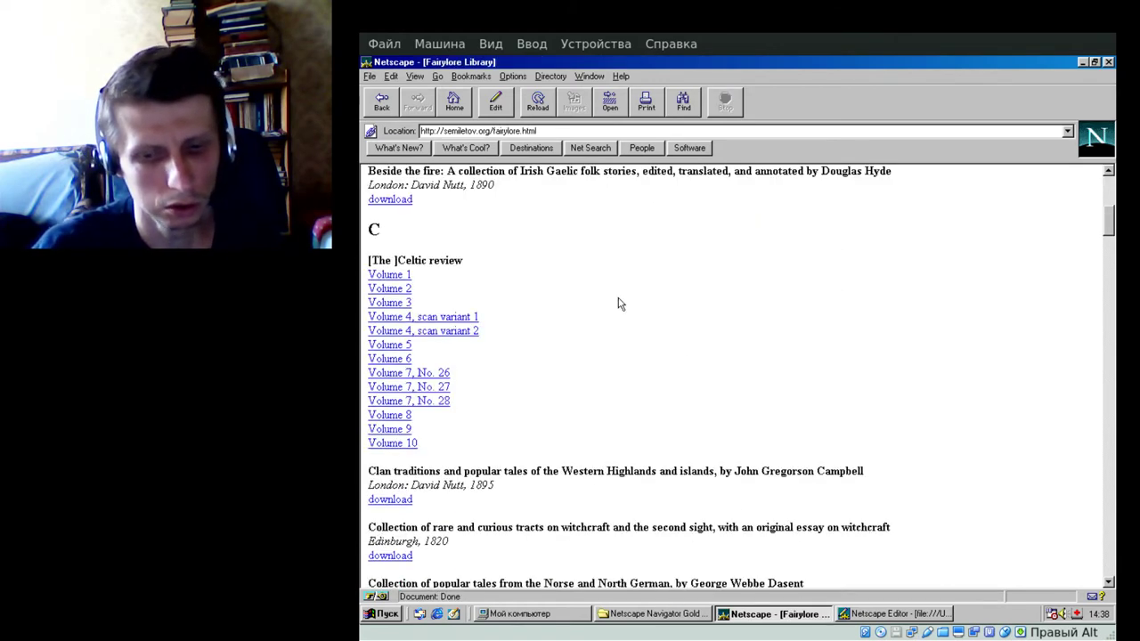
scroll(621, 304, "up", 10)
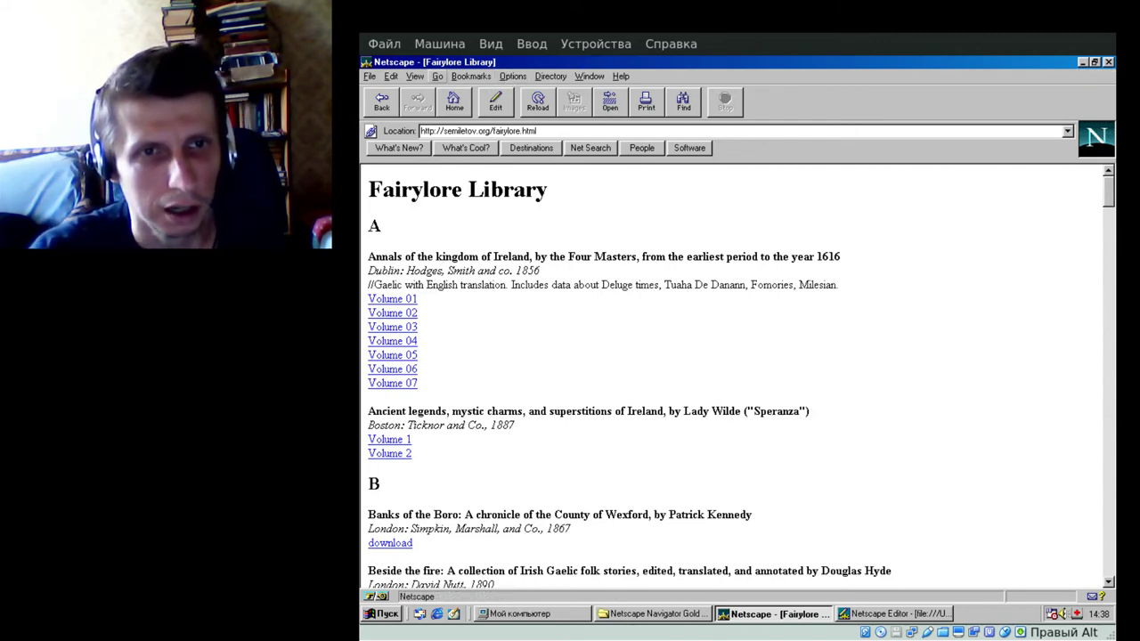
Step: Try to open the Fairylore Library page for editing, cancelling the local save of the remote document
left_click(371, 76)
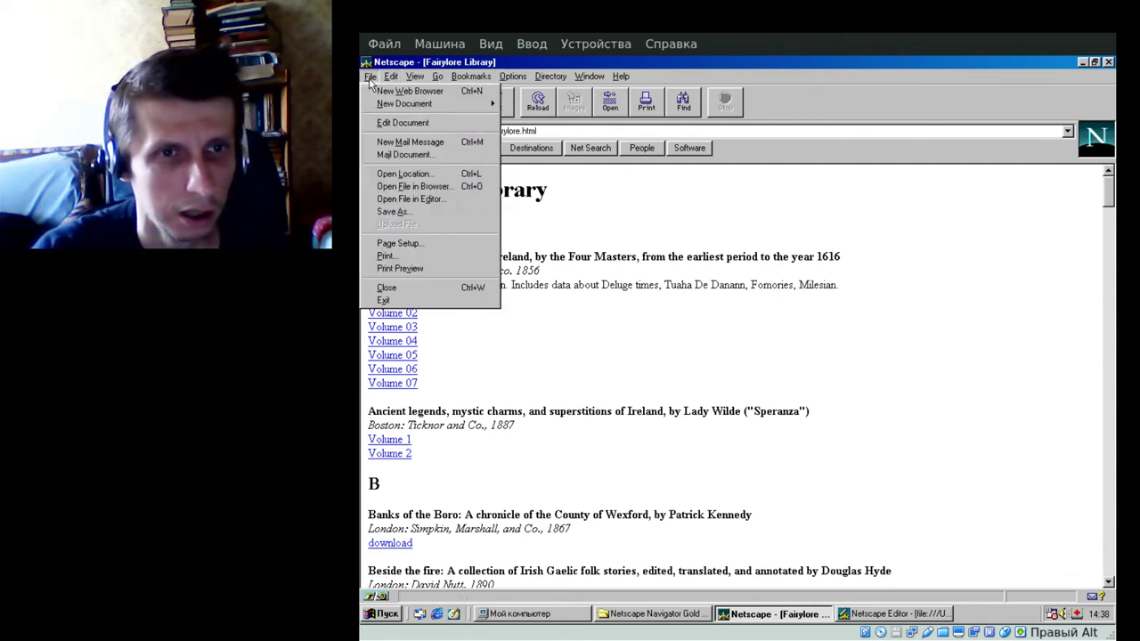
left_click(397, 125)
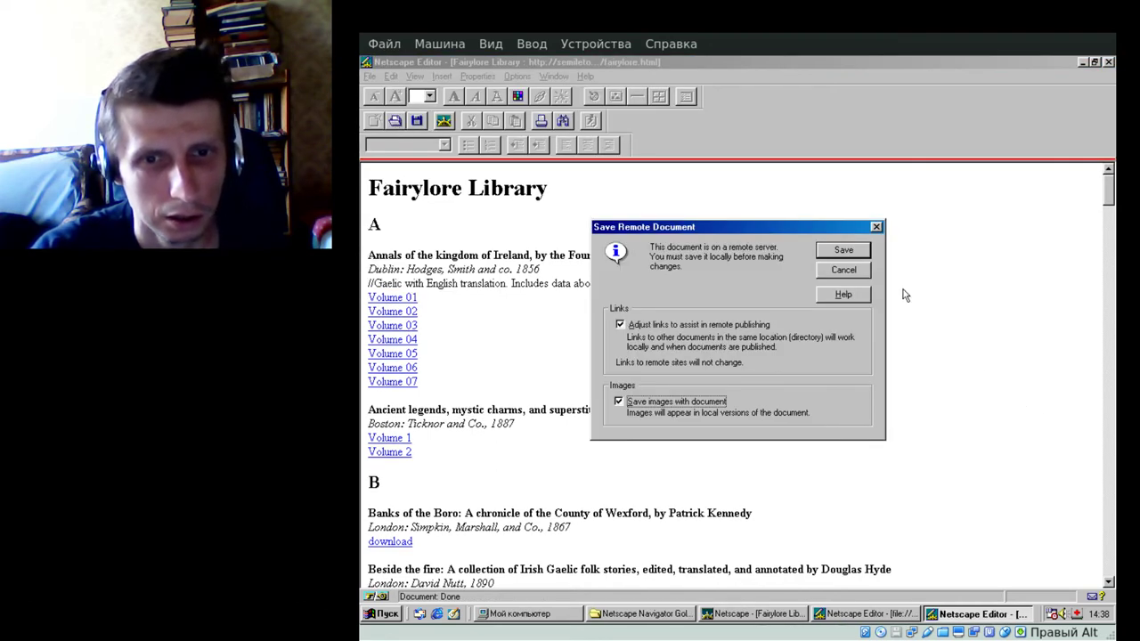
left_click(855, 275)
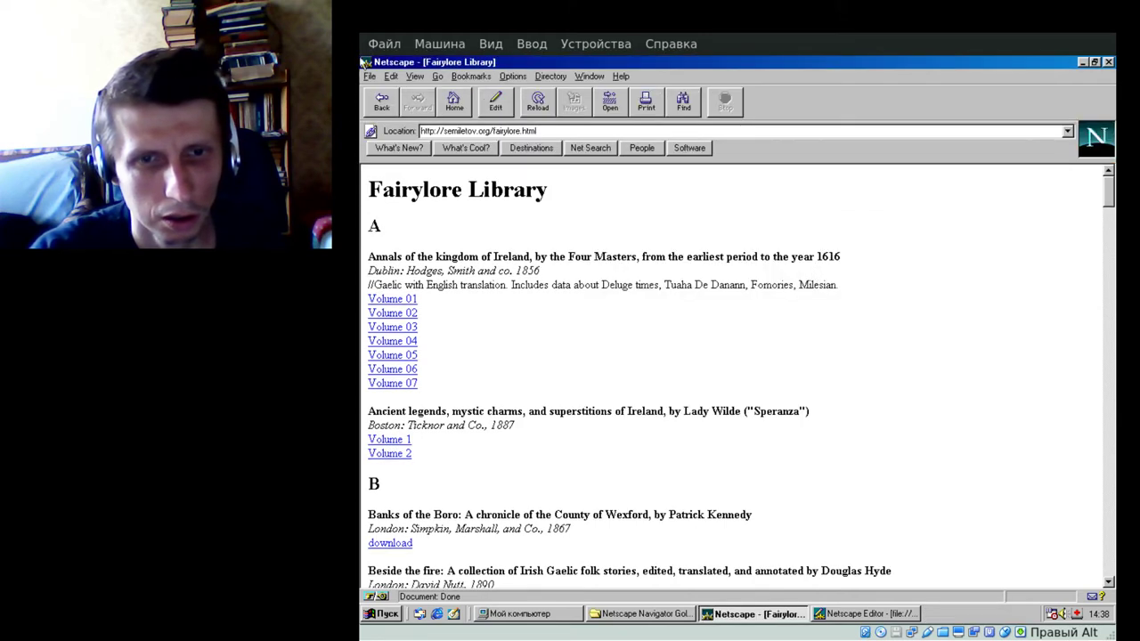
Step: Try to mail the Fairylore Library document and dismiss the resulting message
left_click(369, 77)
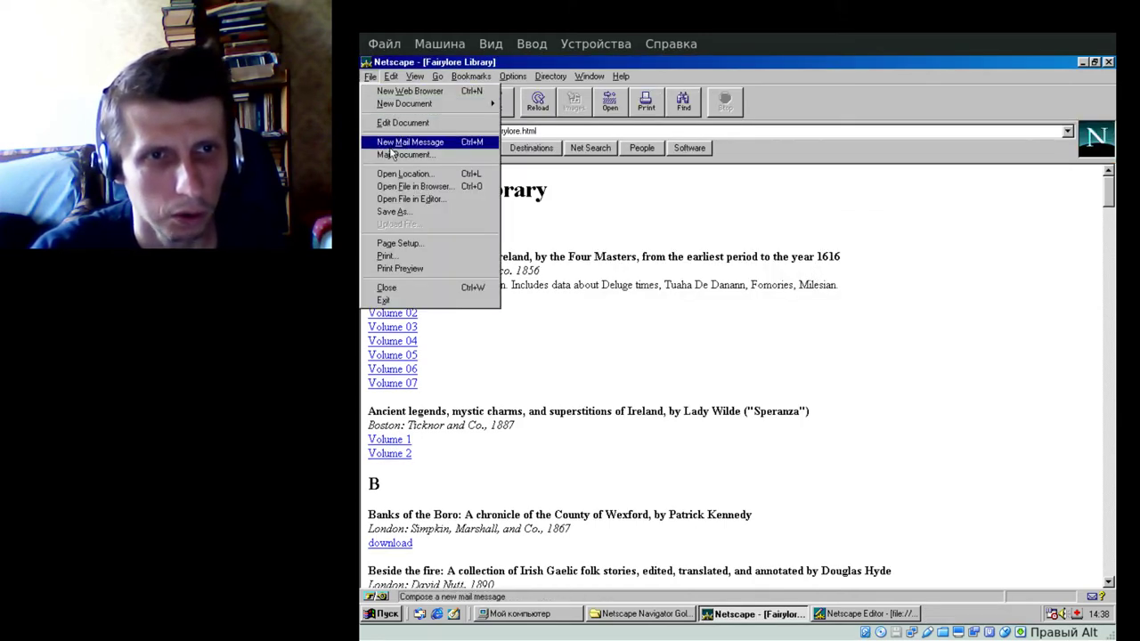
left_click(393, 158)
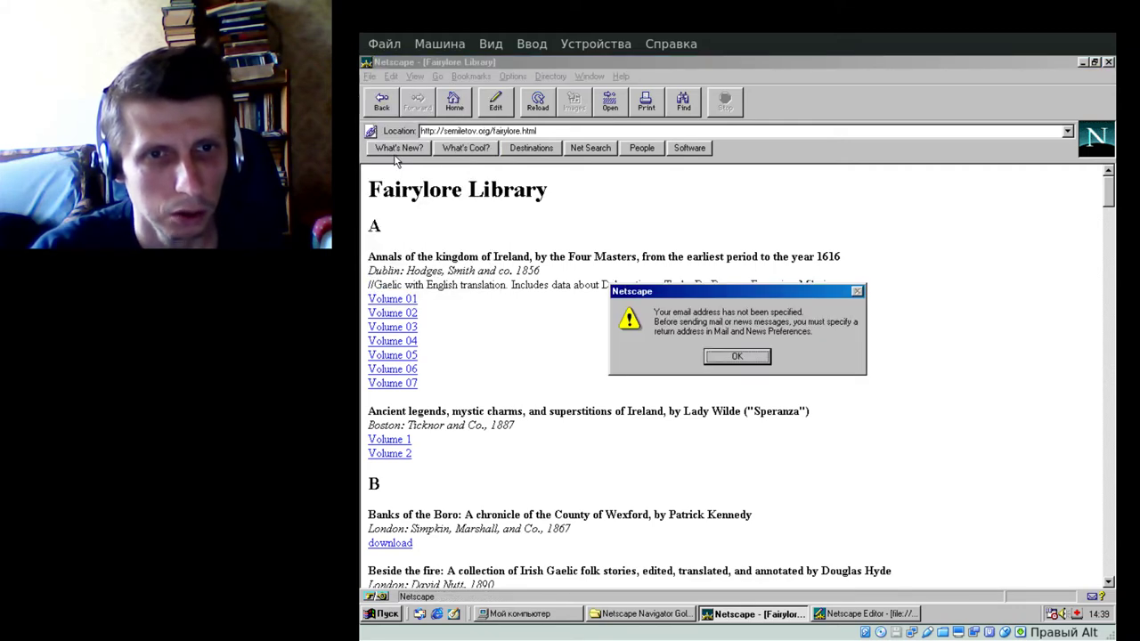
left_click(737, 356)
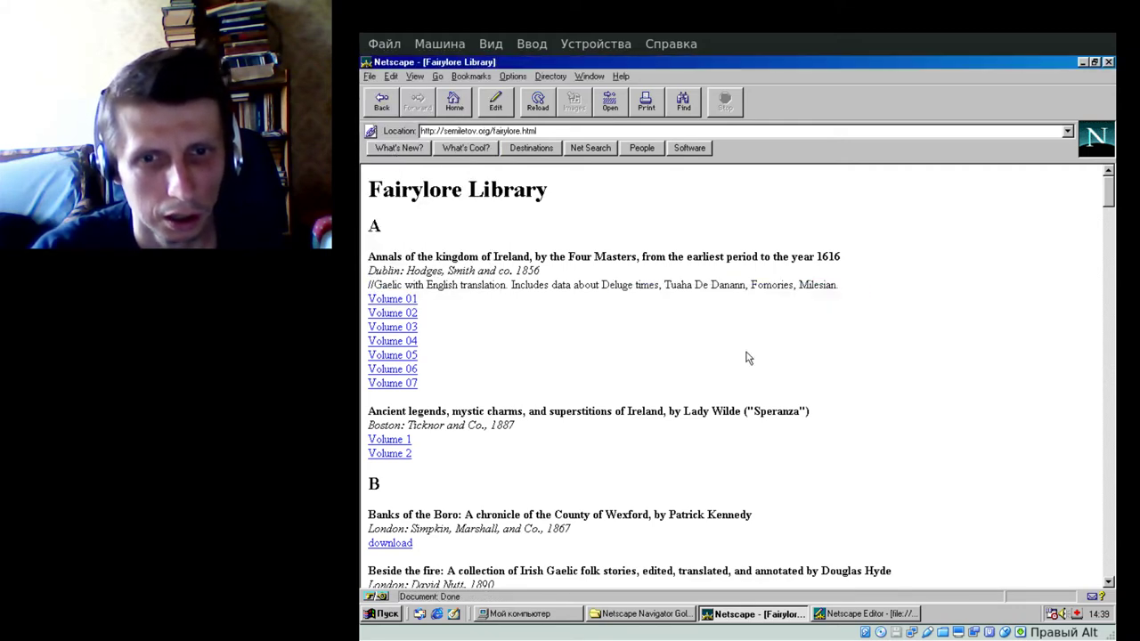
Step: Bring up the dialog for opening a local HTML file in the editor and cancel it
left_click(371, 76)
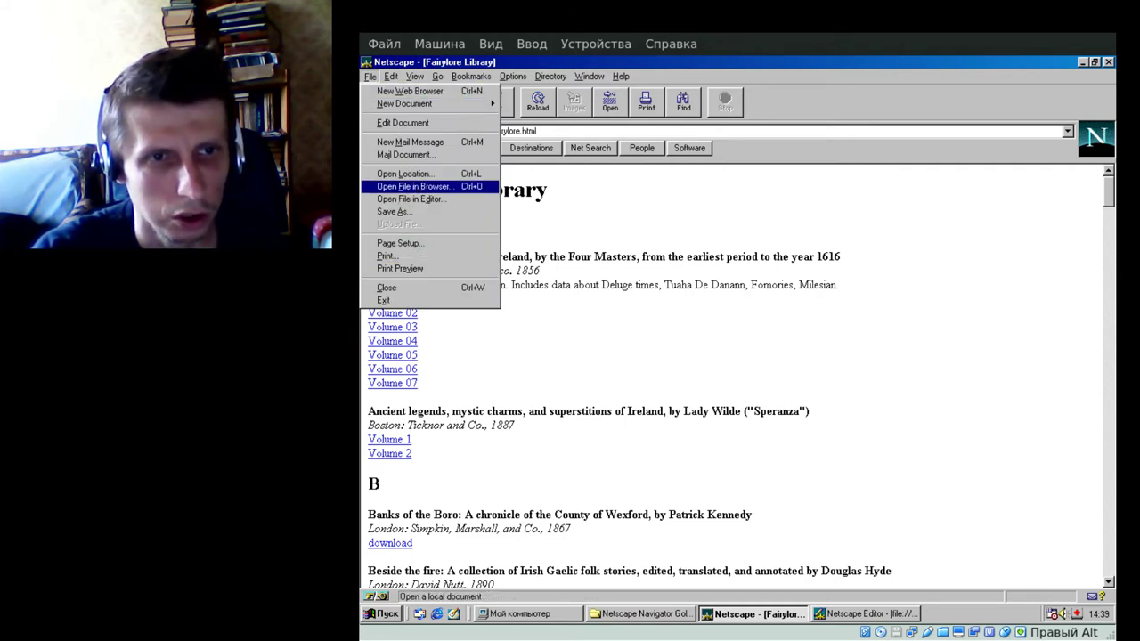
left_click(422, 199)
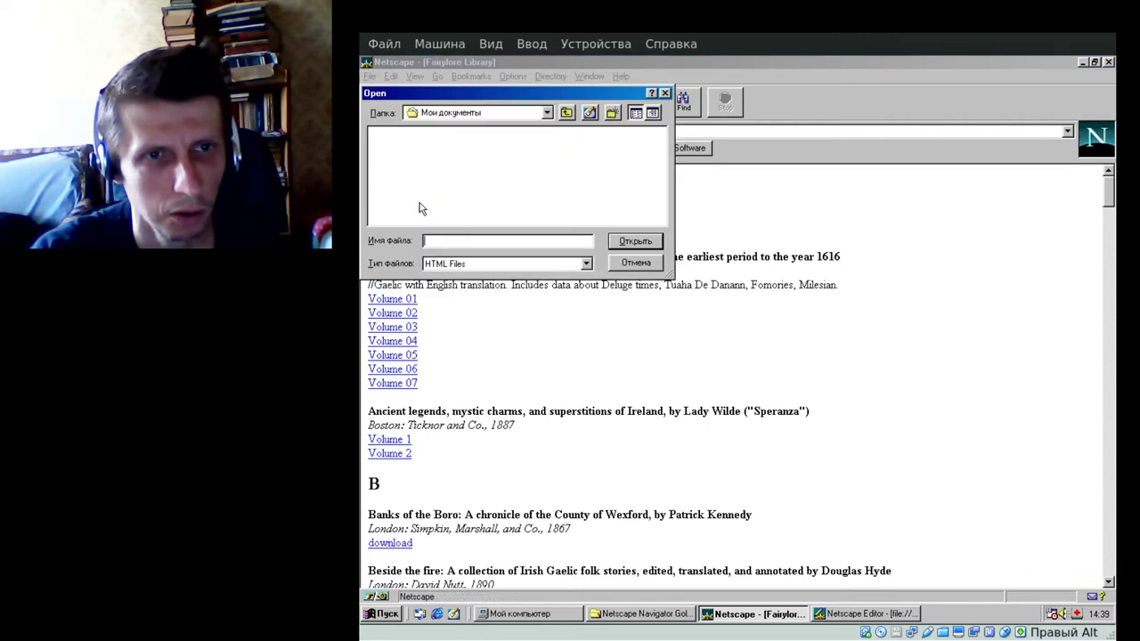
left_click(635, 261)
Step: Examine the HTML document source of the Fairylore Library page and close the source window
left_click(392, 77)
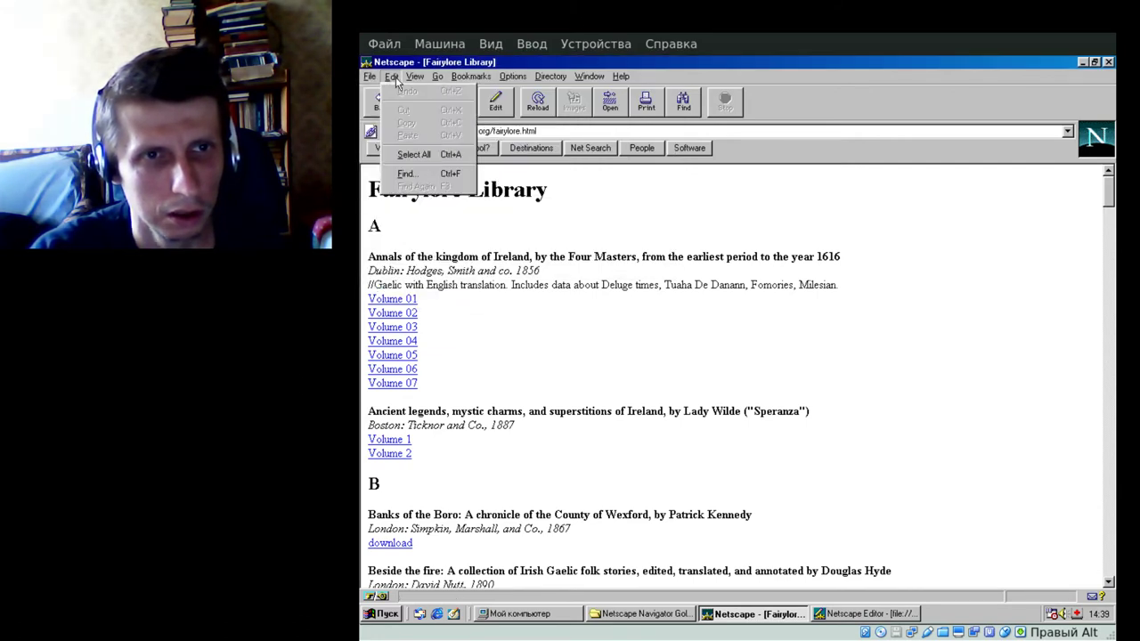
mouse_move(414, 84)
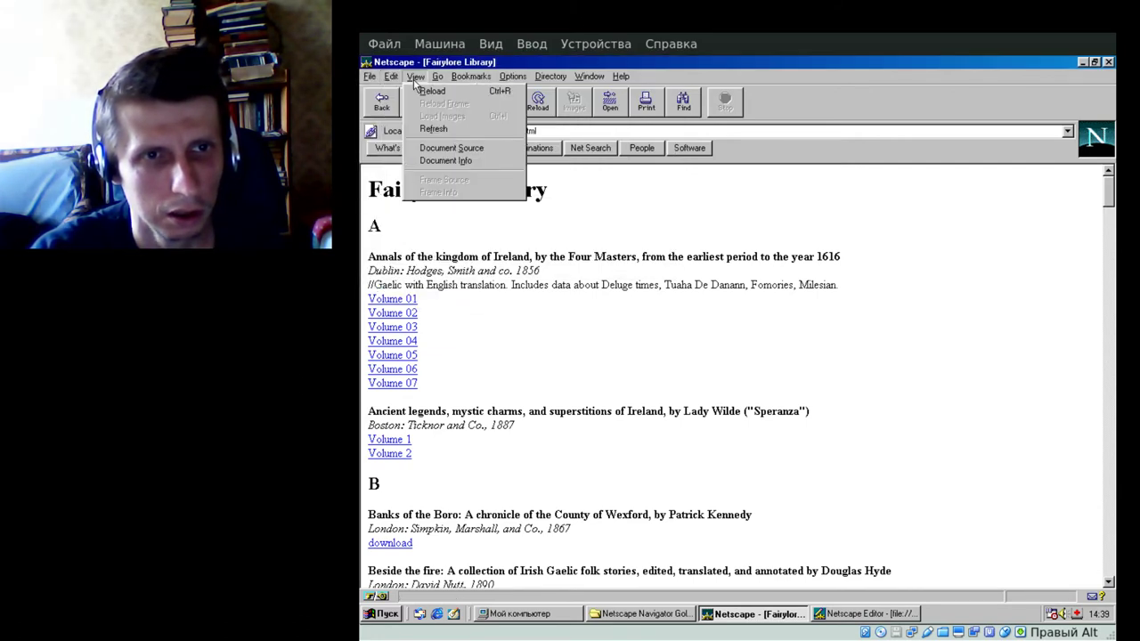
left_click(433, 149)
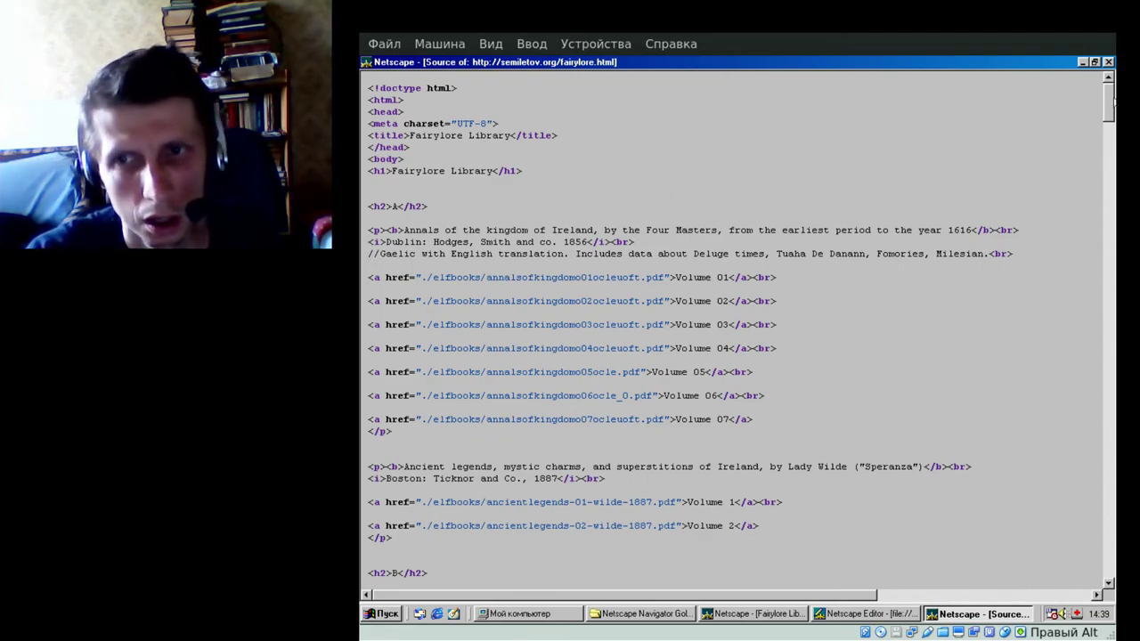
scroll(1113, 100, "down", 20)
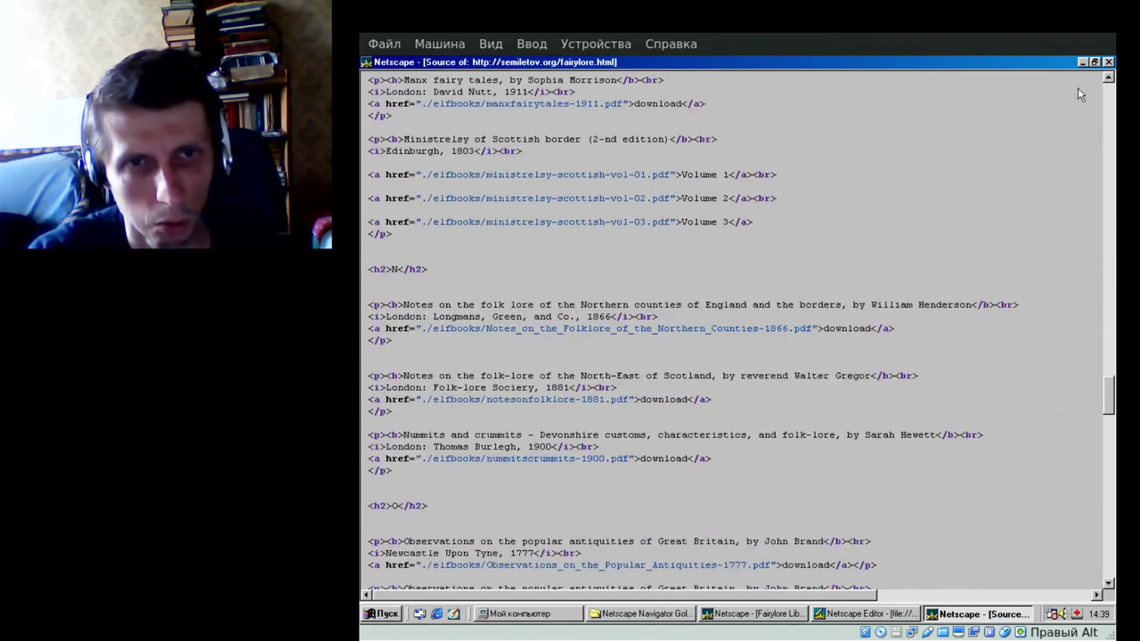
left_click(1108, 61)
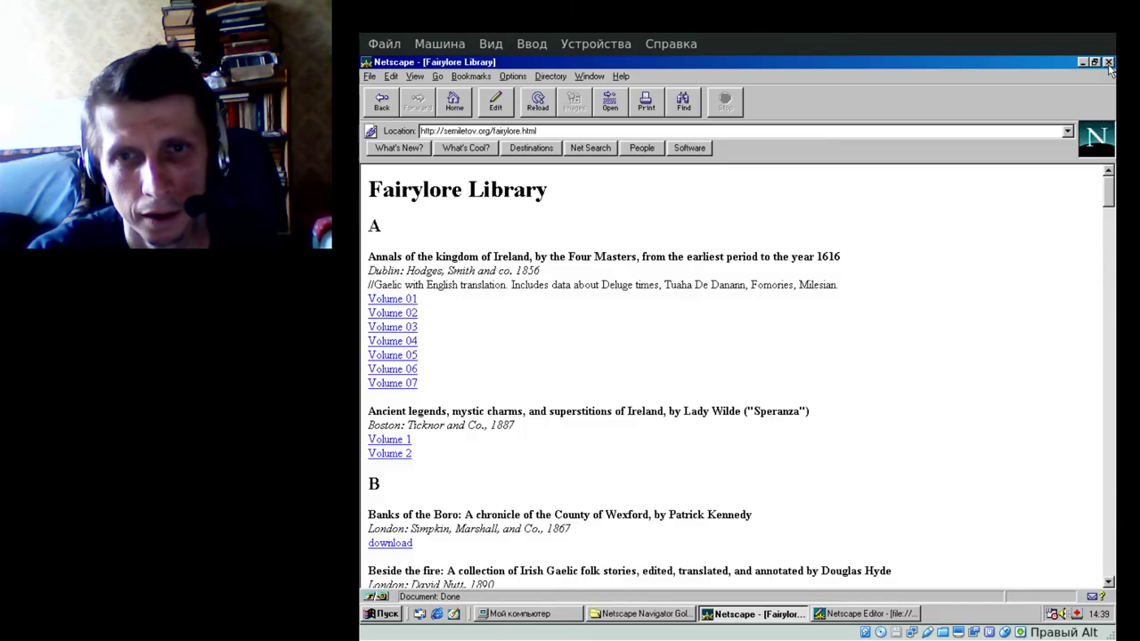
Step: Review the Publish, Appearance and General settings in the Editor Preferences and leave them without saving changes
left_click(496, 77)
mouse_move(475, 77)
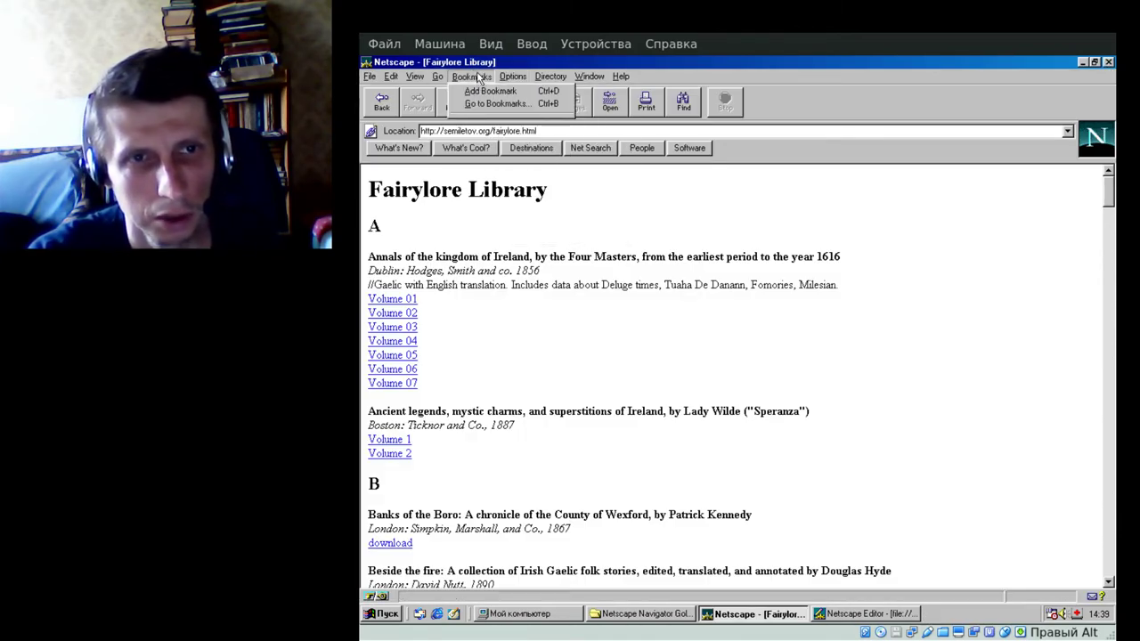
mouse_move(513, 77)
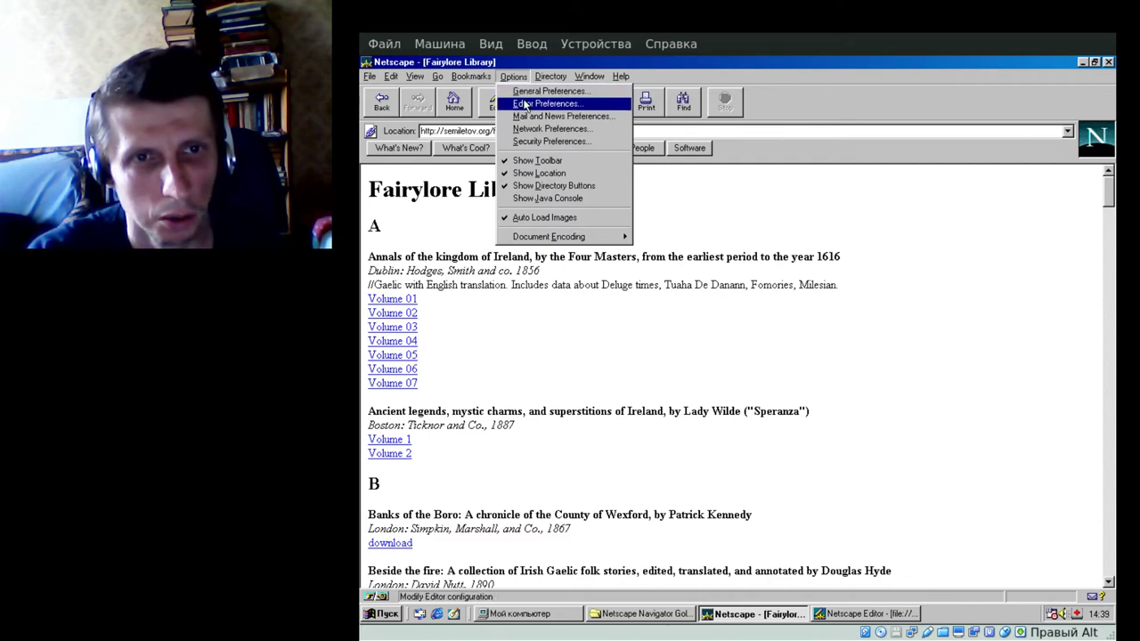
left_click(525, 106)
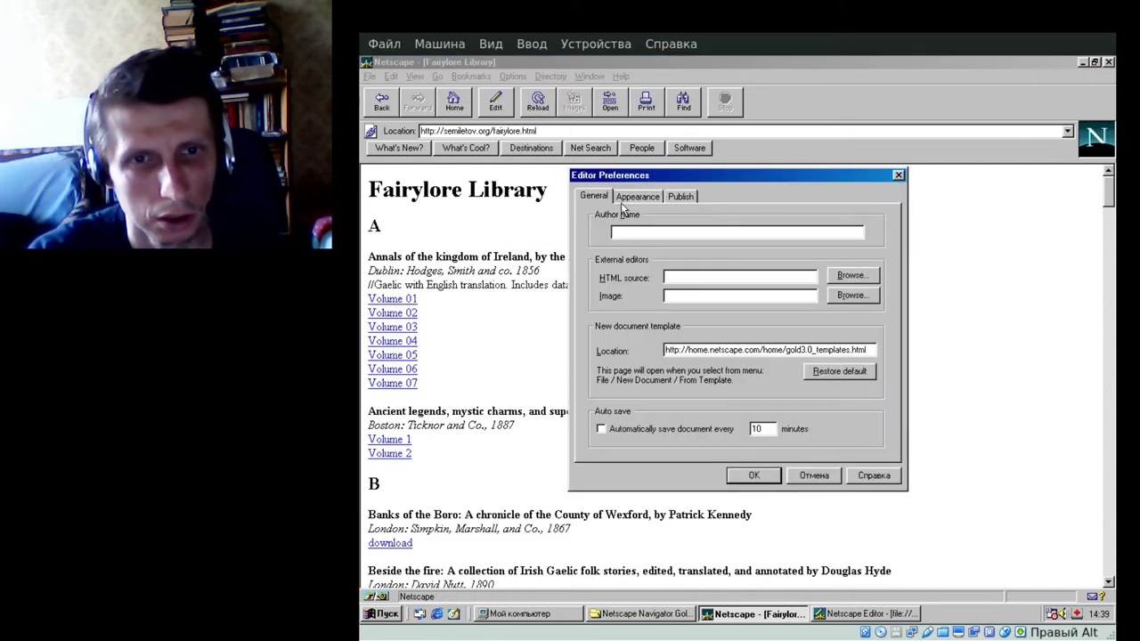
left_click(681, 202)
left_click(627, 202)
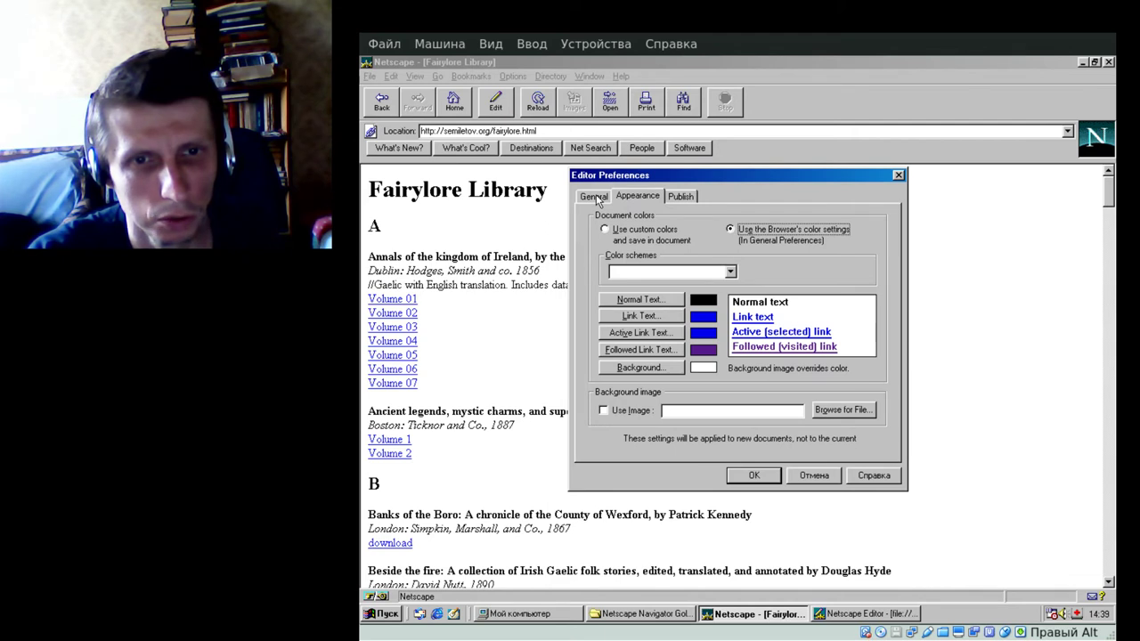
left_click(597, 200)
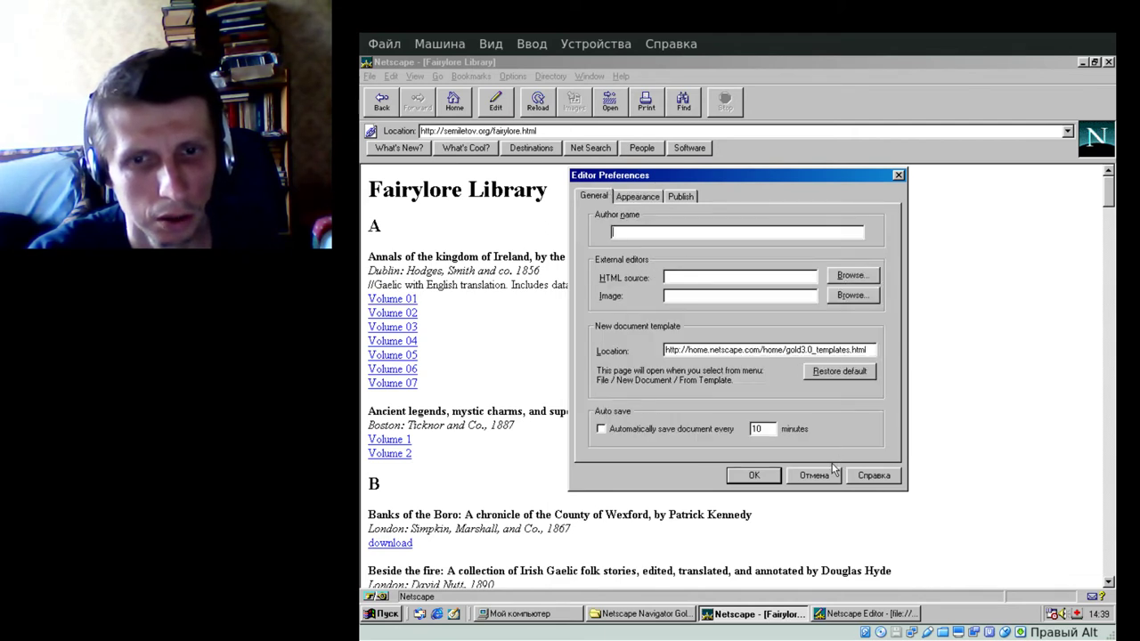
left_click(820, 476)
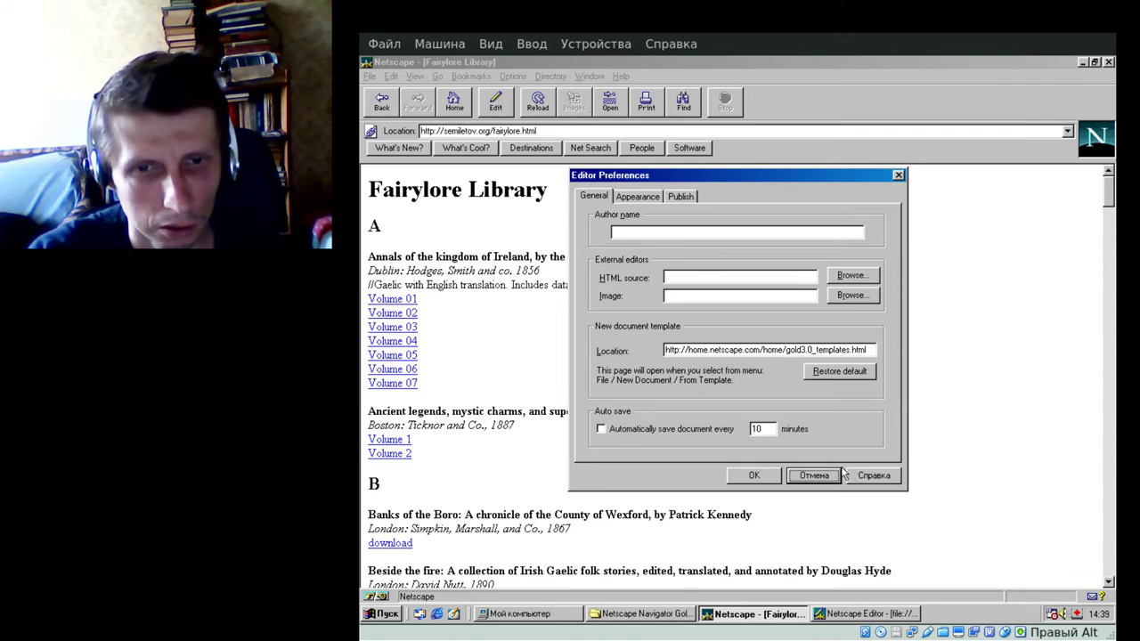
left_click(813, 475)
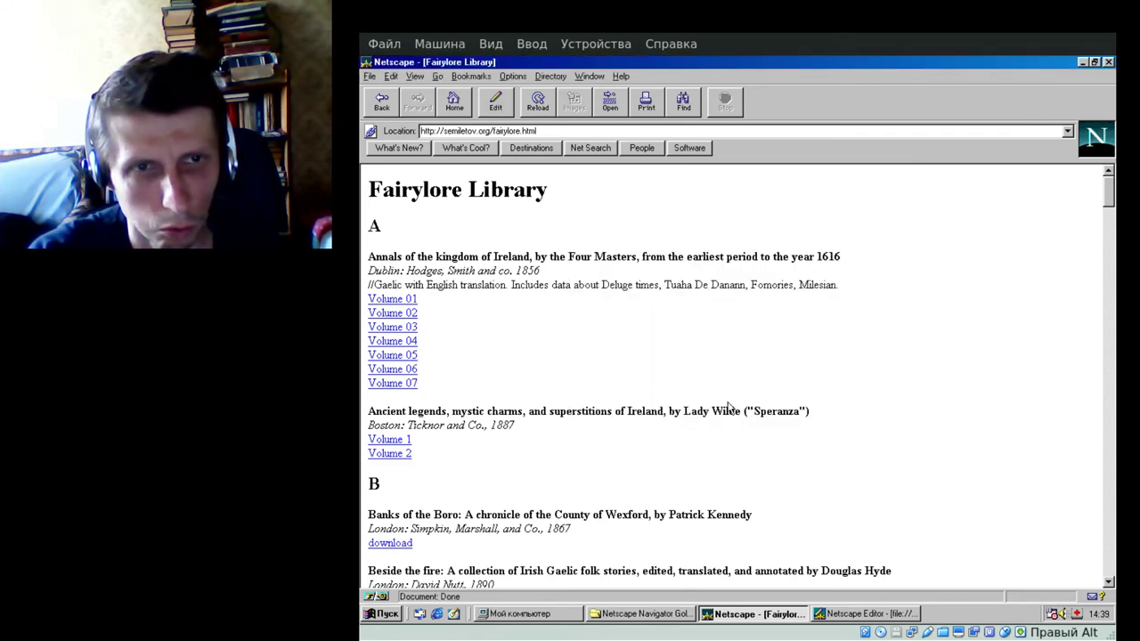
Step: Save the Fairylore Library page as the HTML file fairylore in the Мои документы folder
left_click(370, 76)
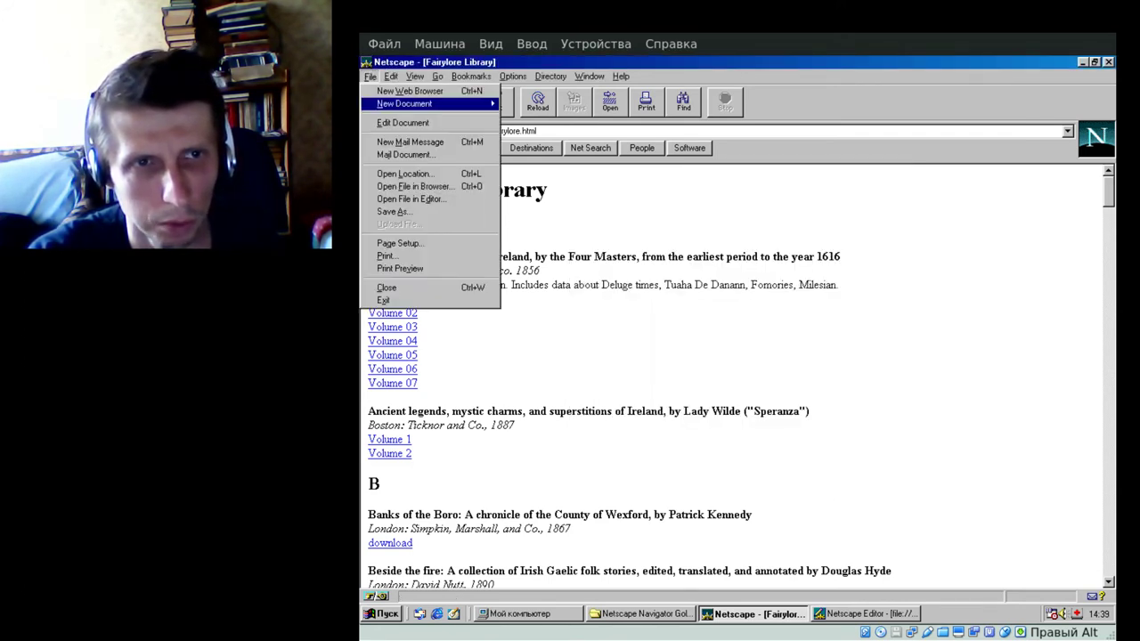
left_click(440, 212)
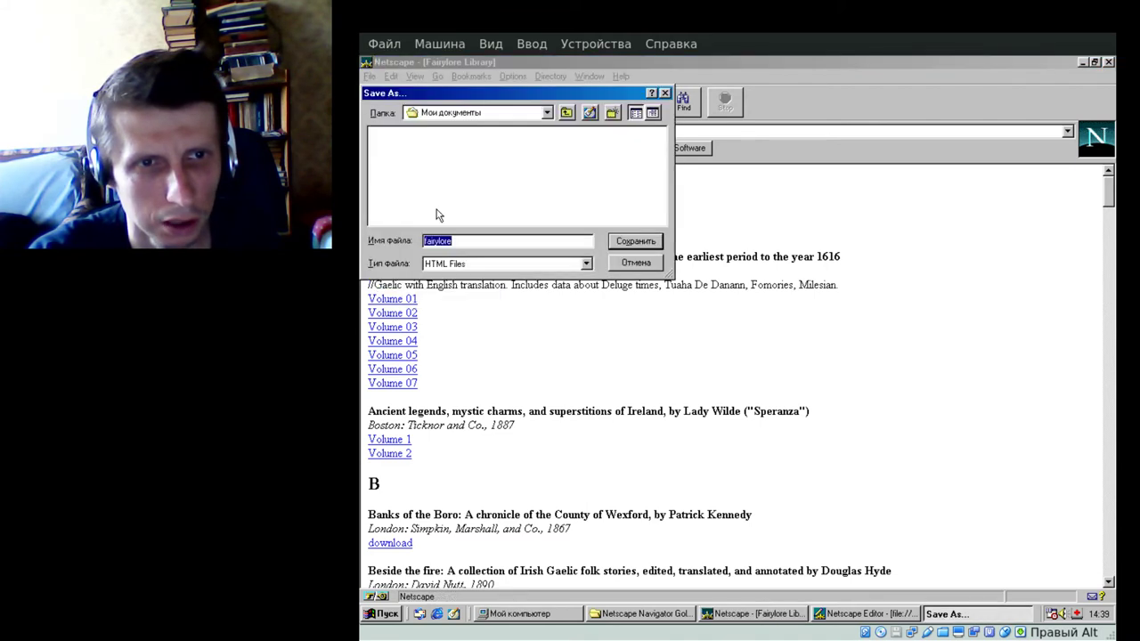
left_click(624, 245)
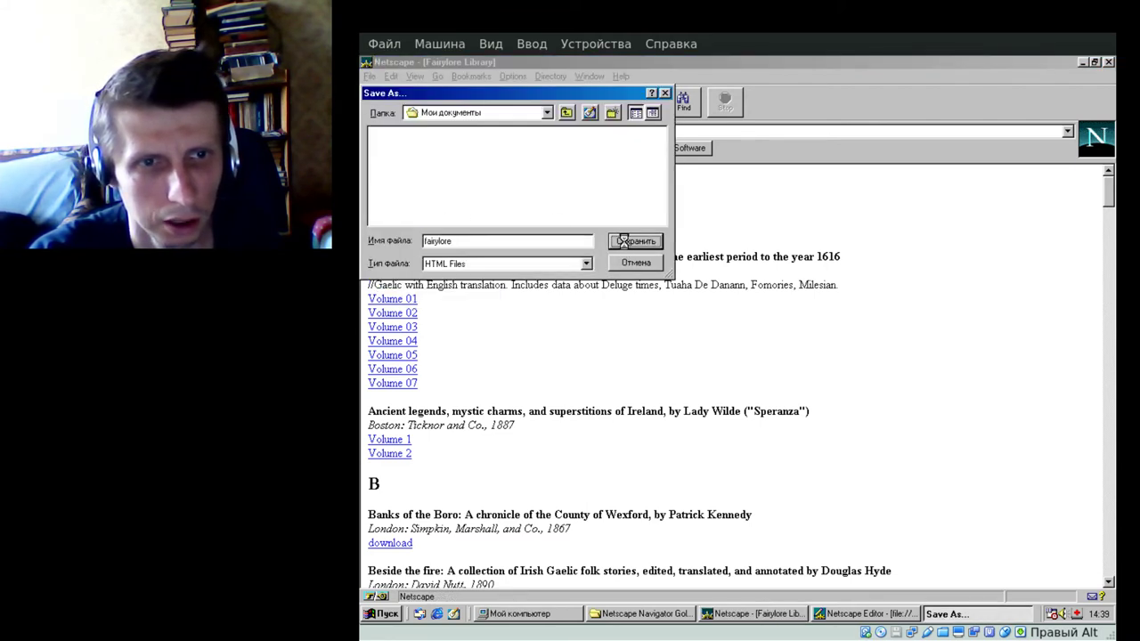
Step: Load the saved local fairylore file from Мои документы into the HTML editor
left_click(369, 76)
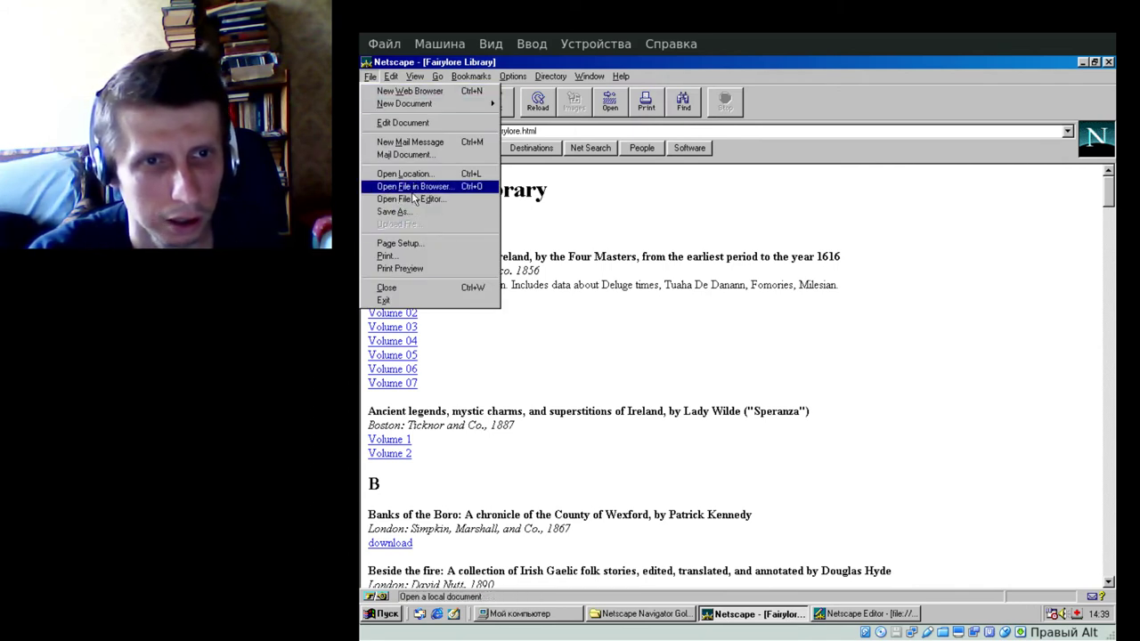
left_click(413, 199)
double_click(393, 134)
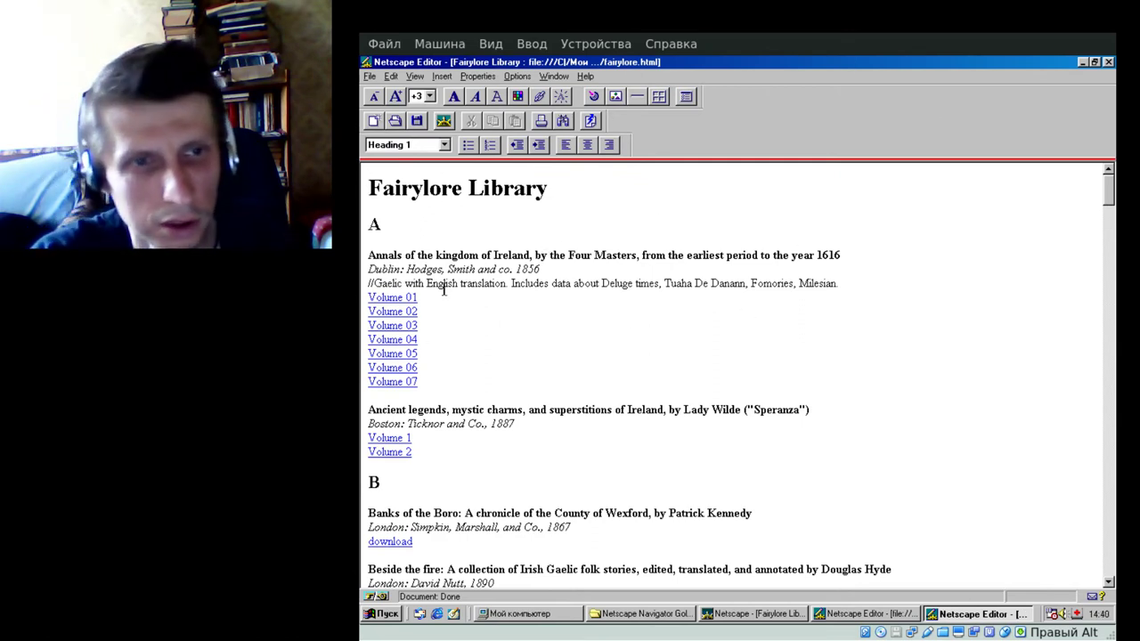
Step: Try font size +4 on the title, publisher and note lines of the Annals of the kingdom of Ireland entry and restore them to +0
left_click_drag(383, 188, 564, 201)
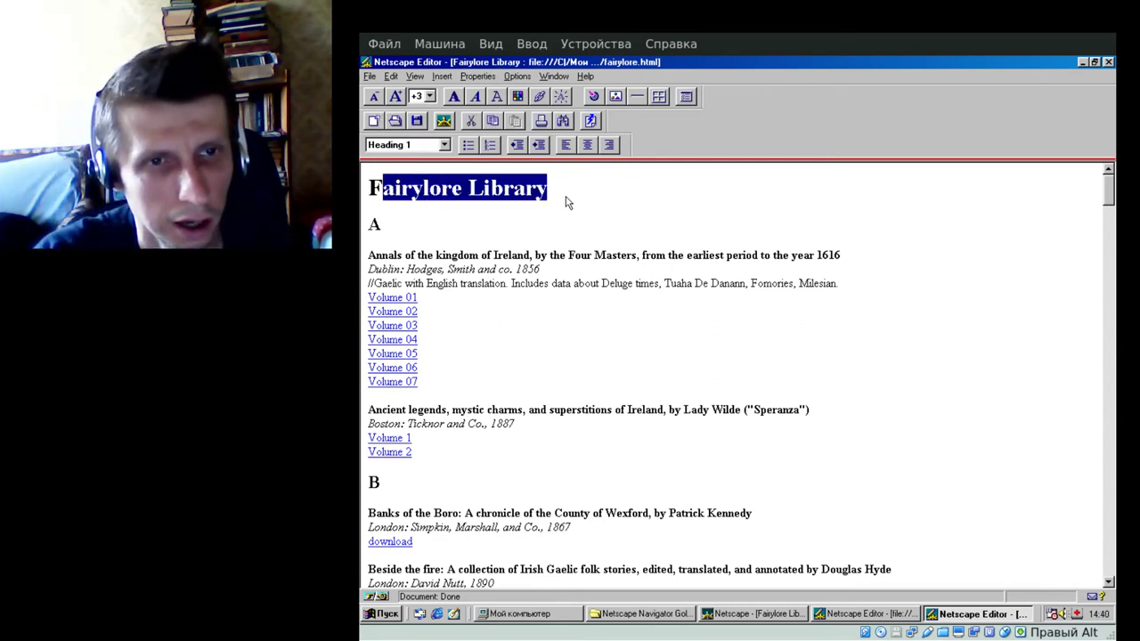
left_click(564, 197)
left_click(556, 407)
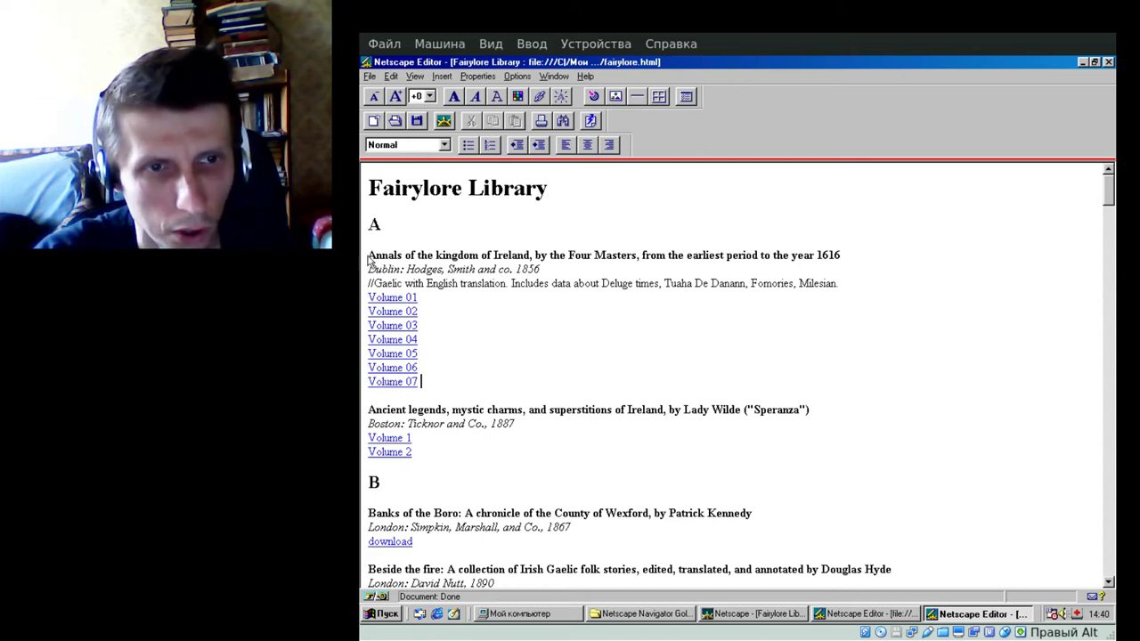
left_click_drag(367, 255, 871, 281)
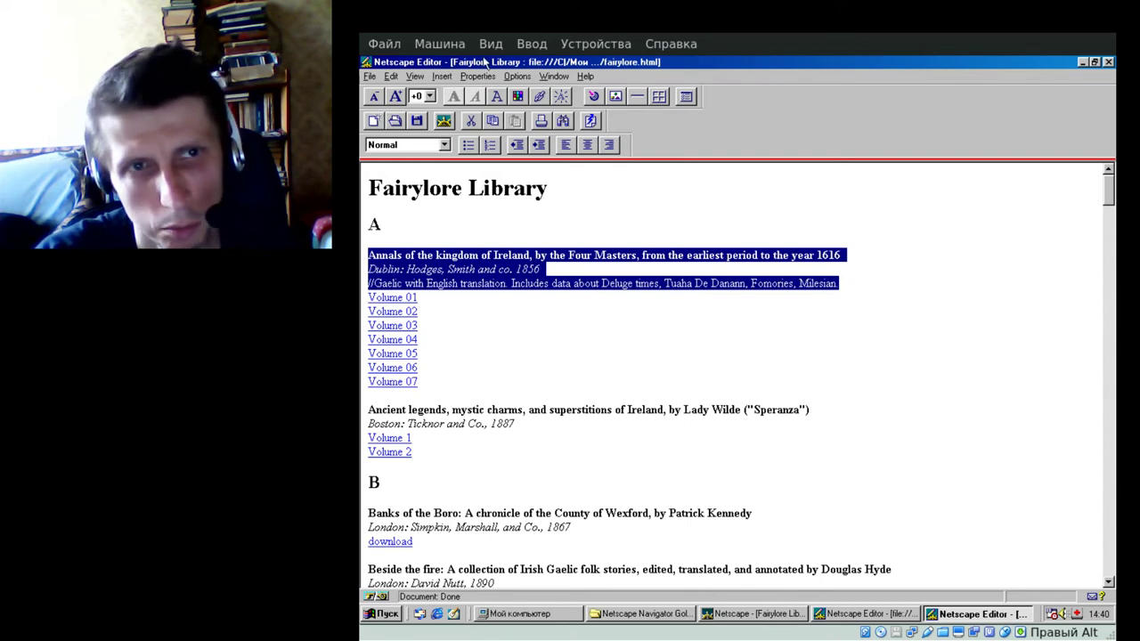
left_click(430, 96)
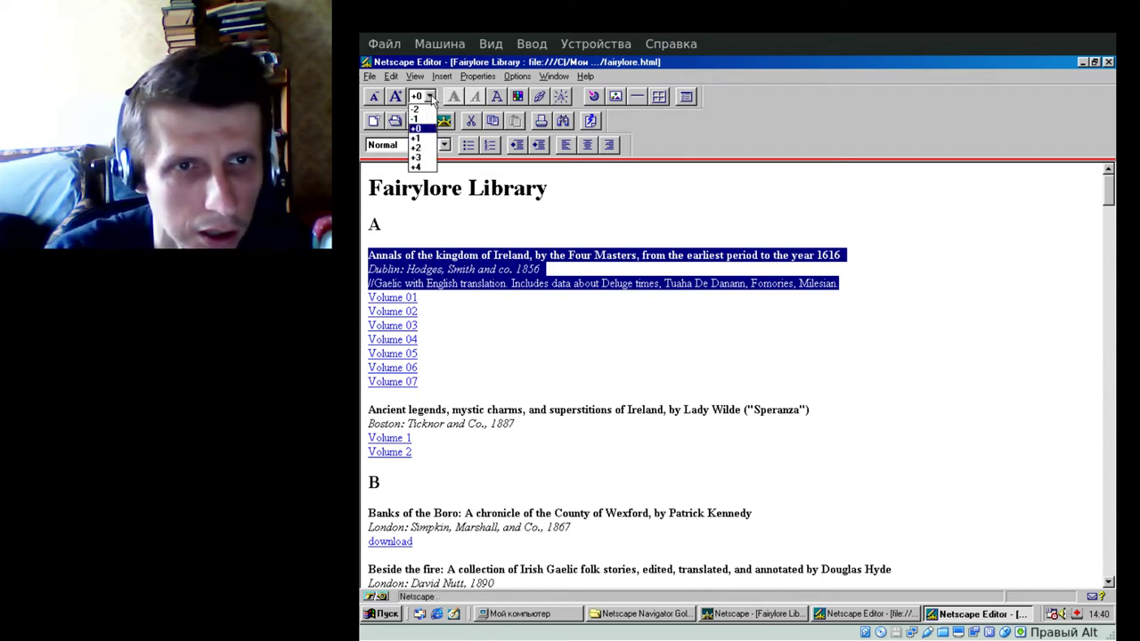
left_click(432, 168)
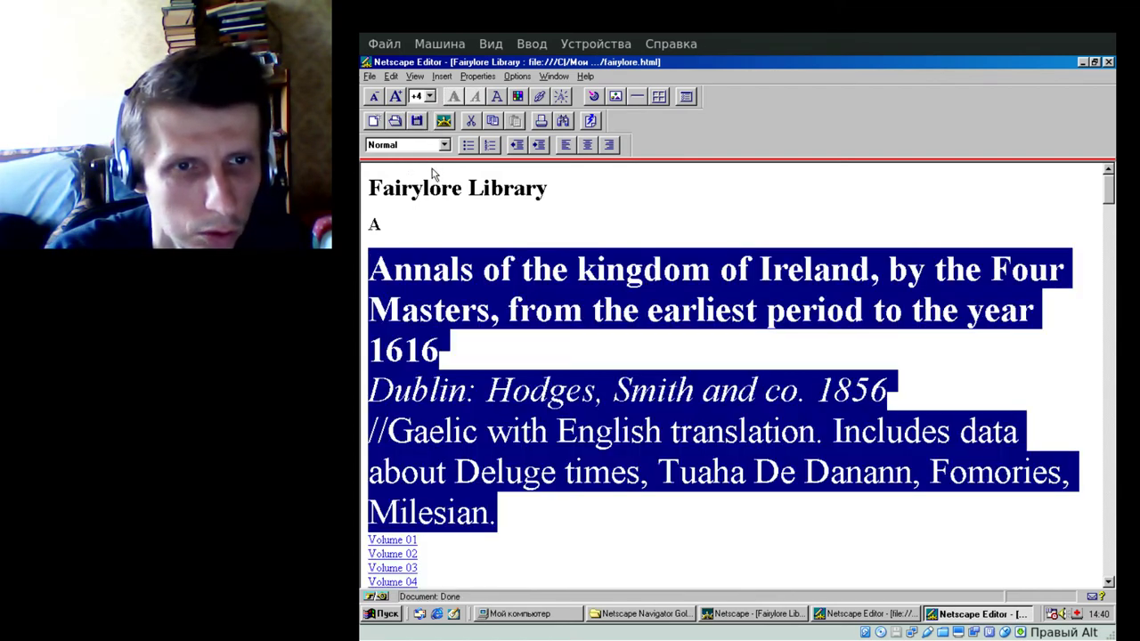
left_click(430, 96)
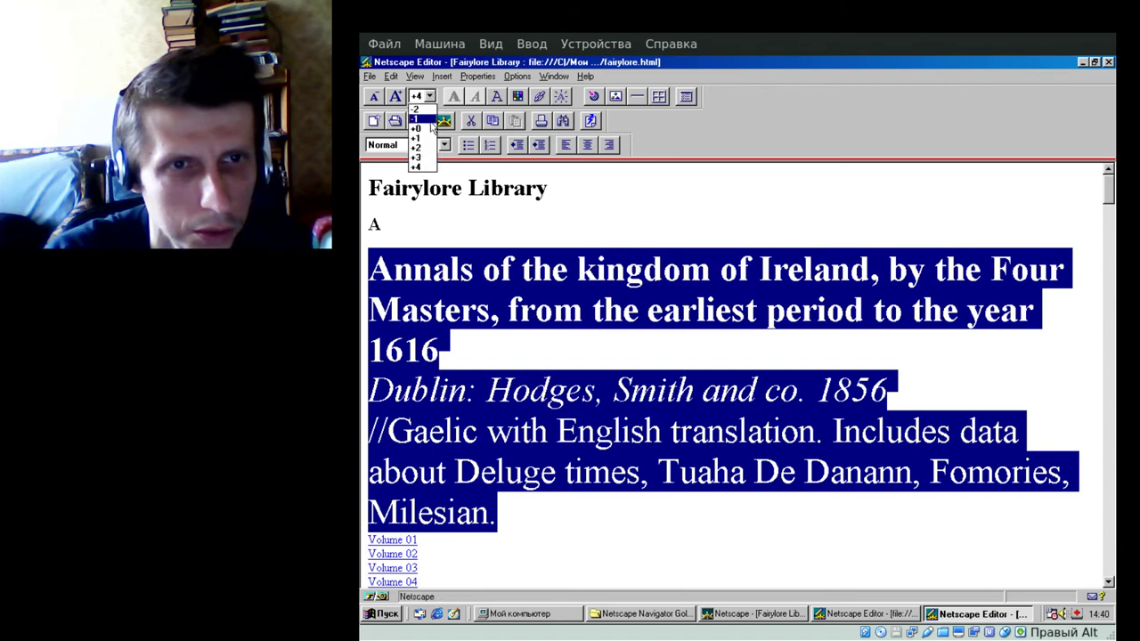
left_click(416, 128)
left_click(541, 307)
Step: Bring up the text colour palette for the section heading A and cancel it
left_click(454, 230)
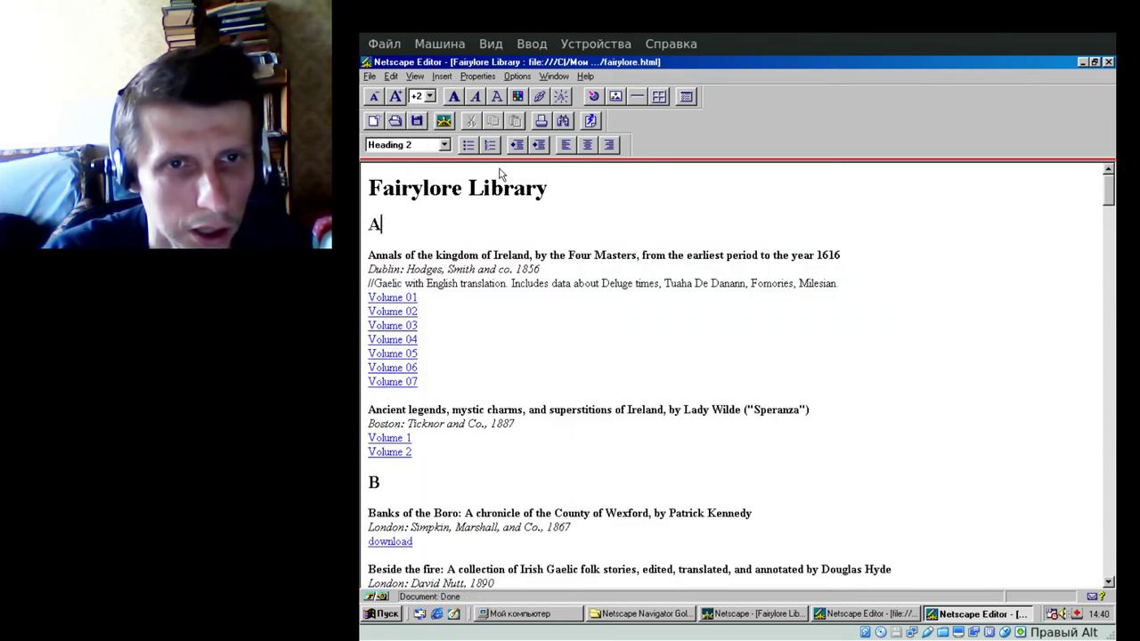
left_click(518, 96)
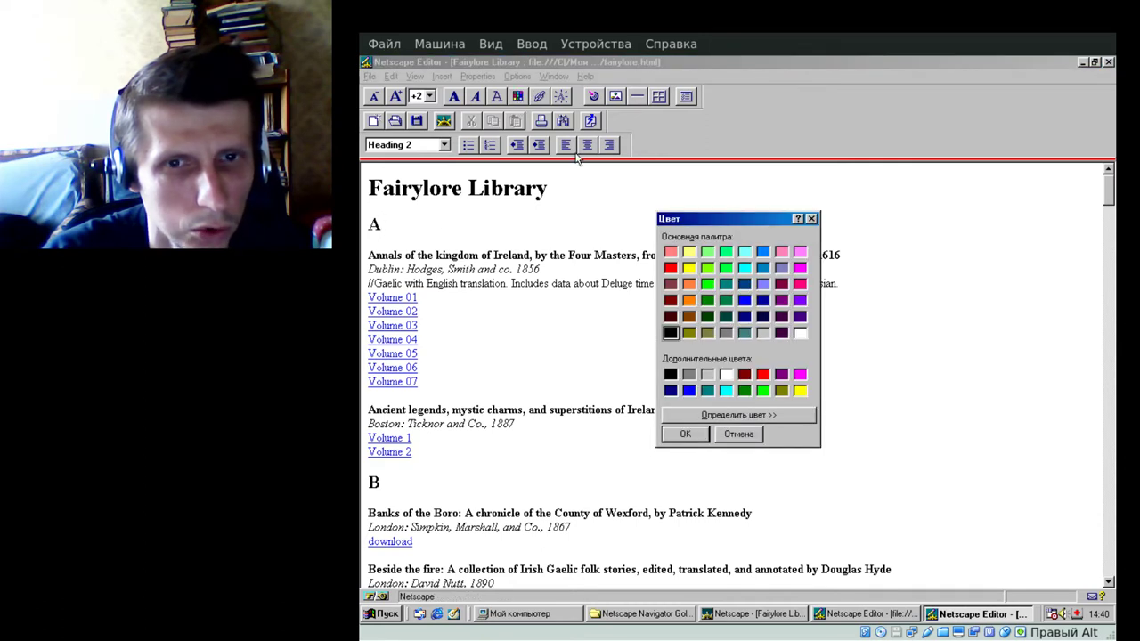
left_click(749, 433)
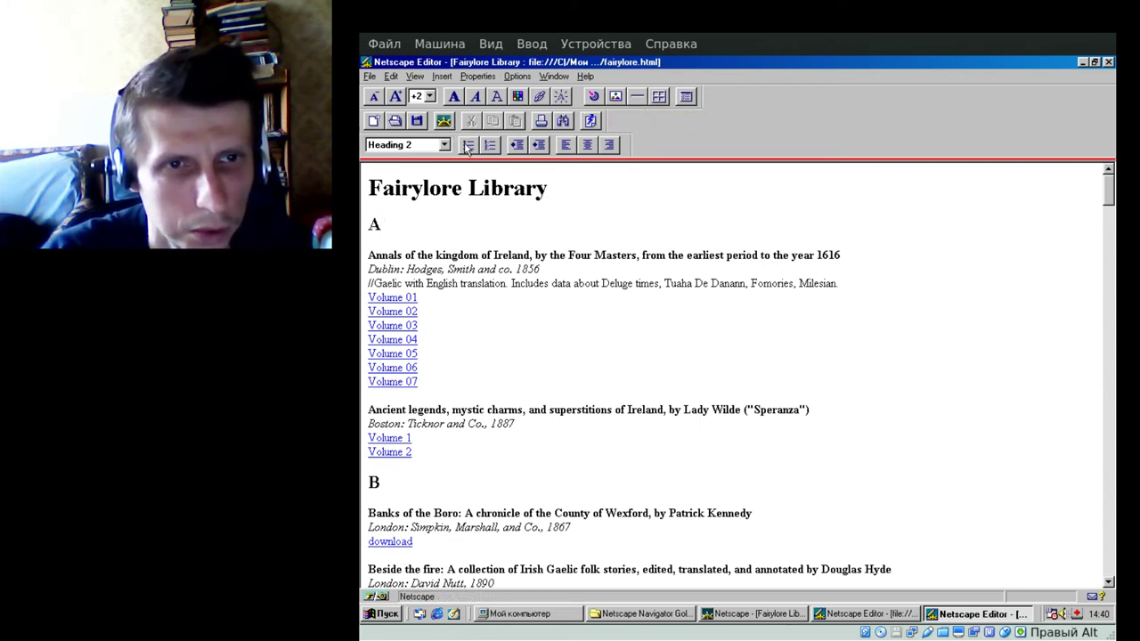
Step: Check the paragraph style and font size of the page title, the A and B section headings and the first publisher line
left_click(423, 188)
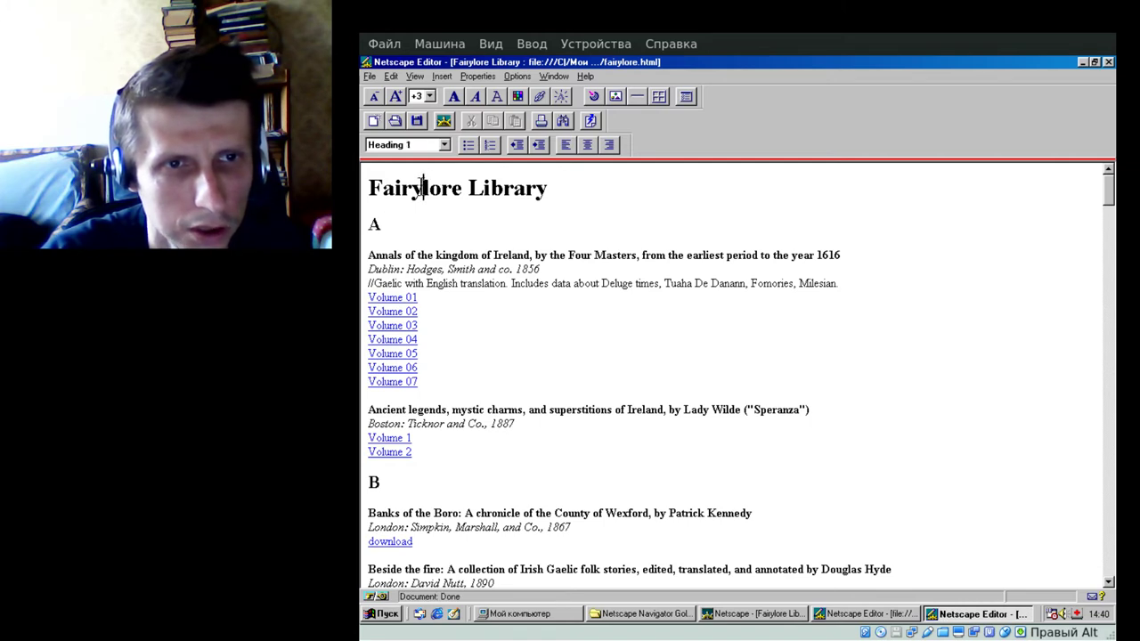
left_click(371, 481)
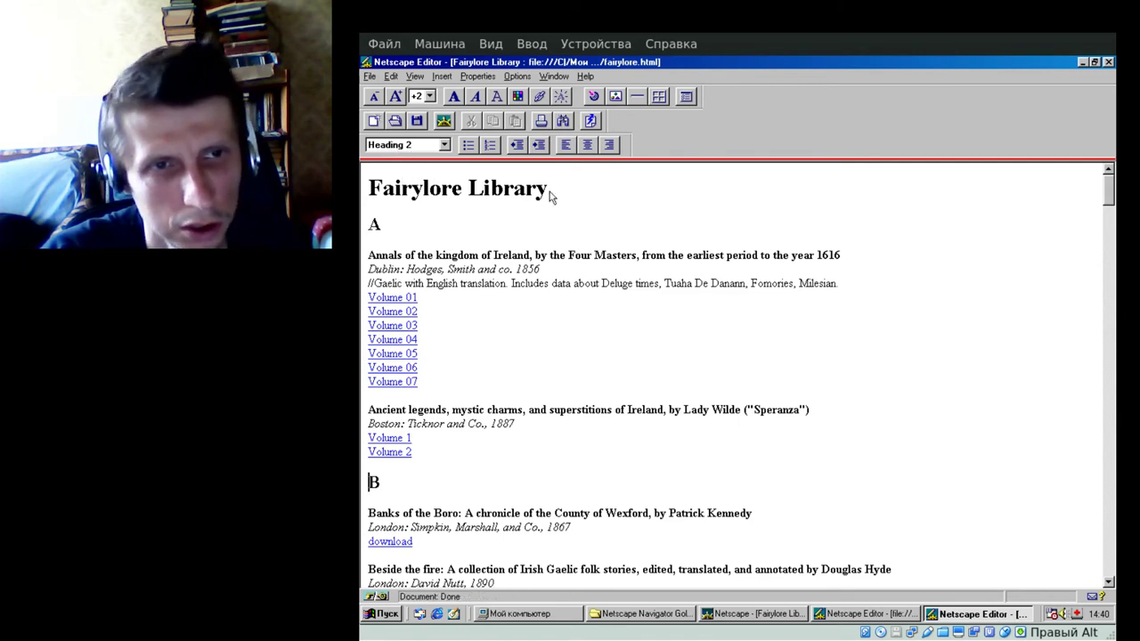
left_click_drag(549, 196, 365, 191)
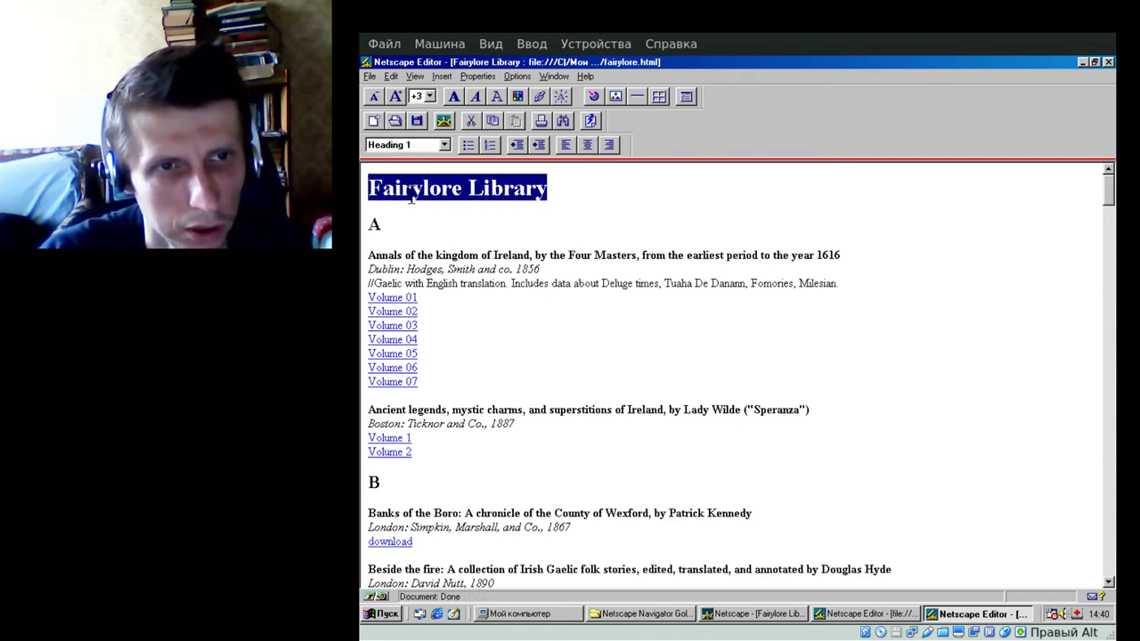
left_click(374, 220)
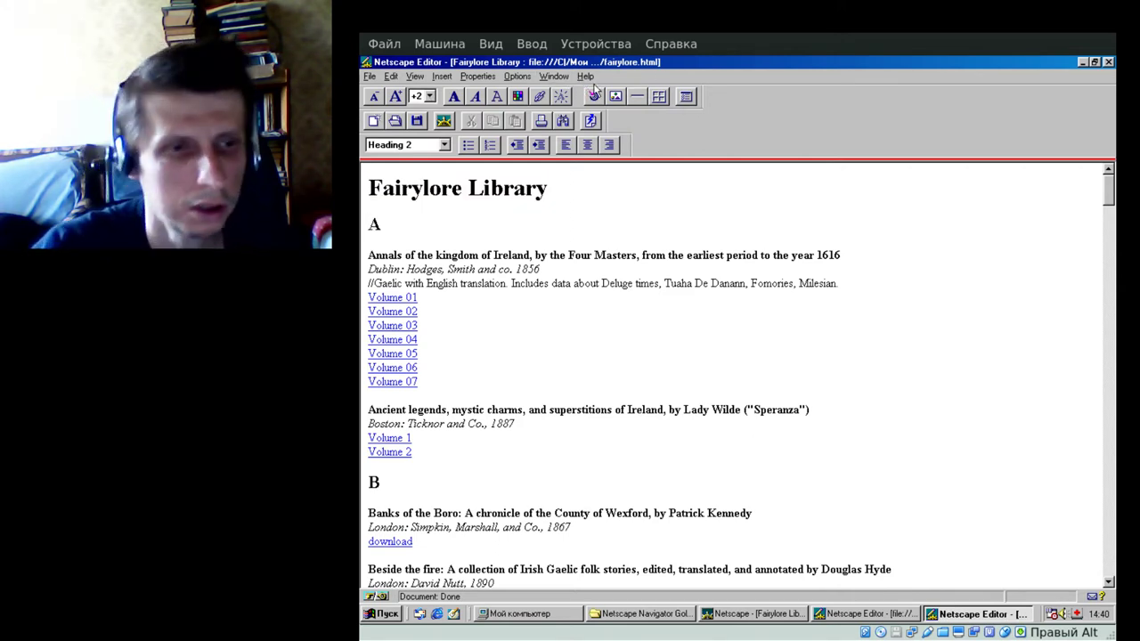
left_click(617, 271)
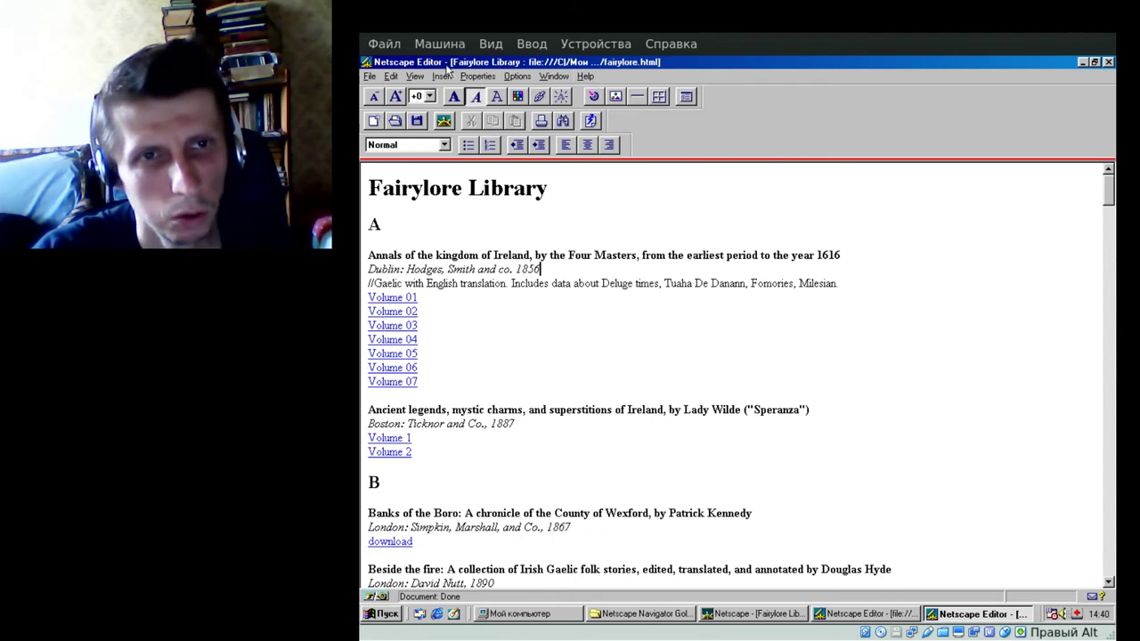
Step: Review the image insertion properties without adding an image, and close the fairylore.html editor window without saving changes
left_click(585, 77)
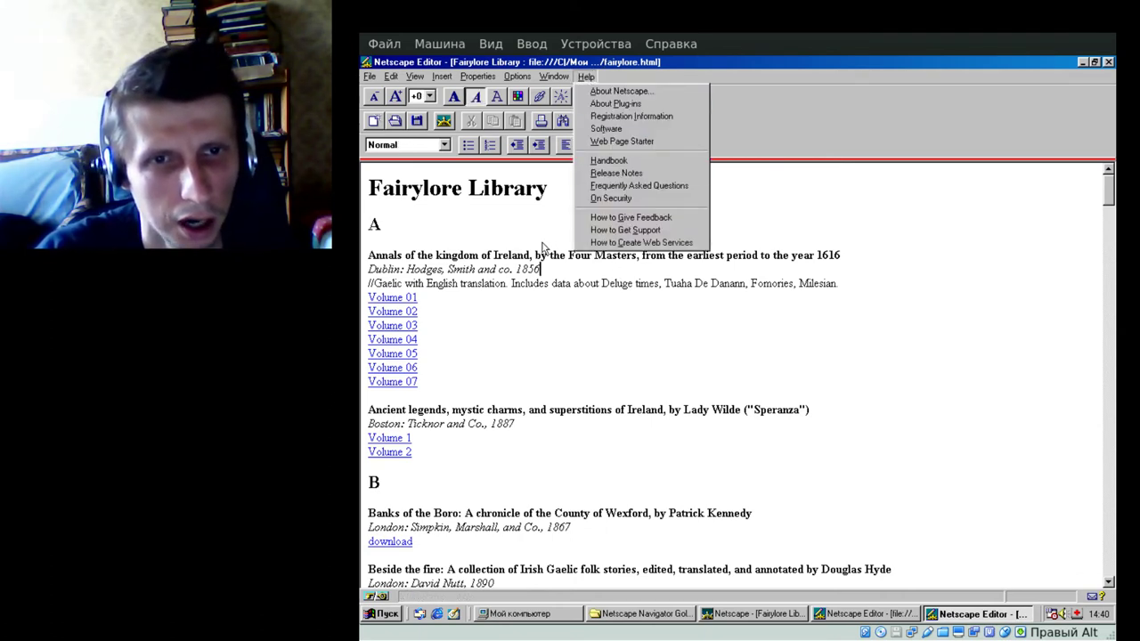
mouse_move(443, 81)
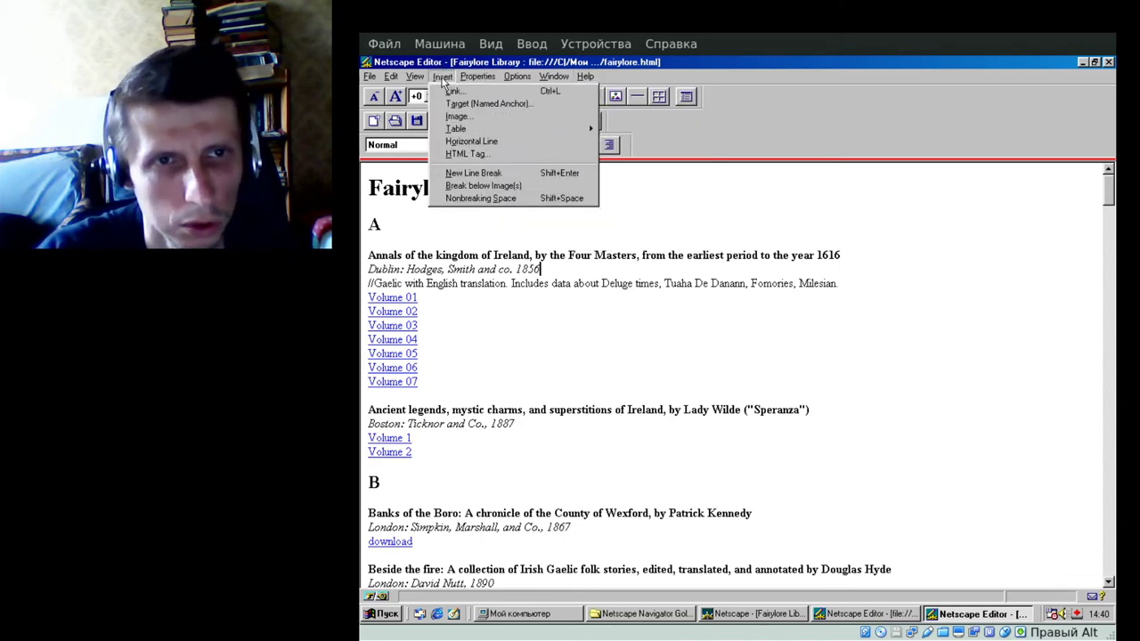
left_click(475, 117)
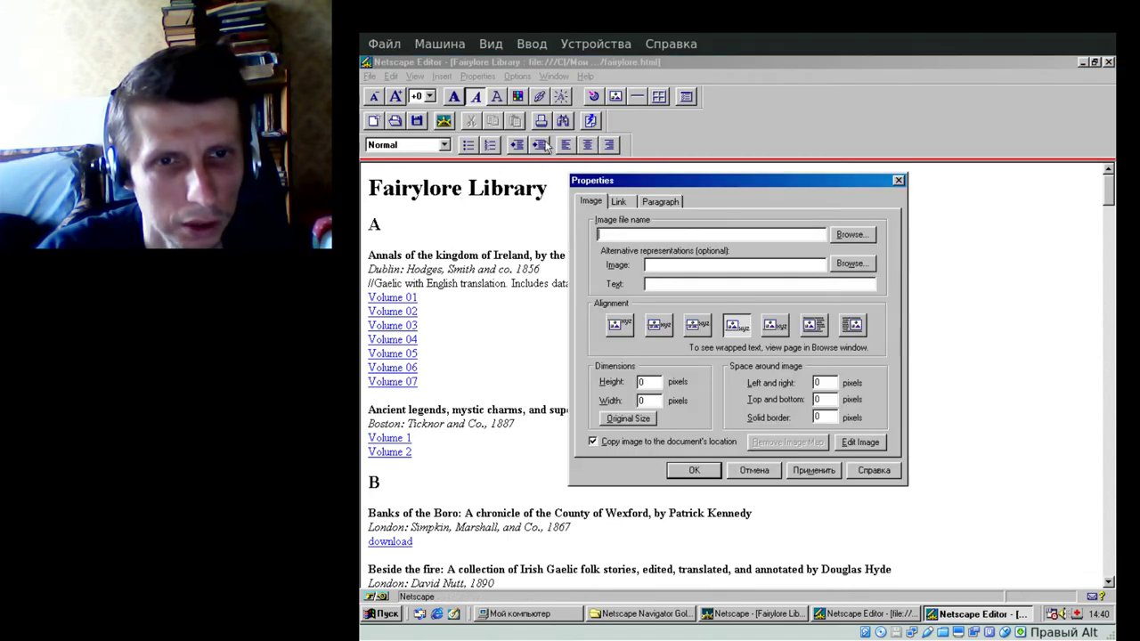
left_click(752, 471)
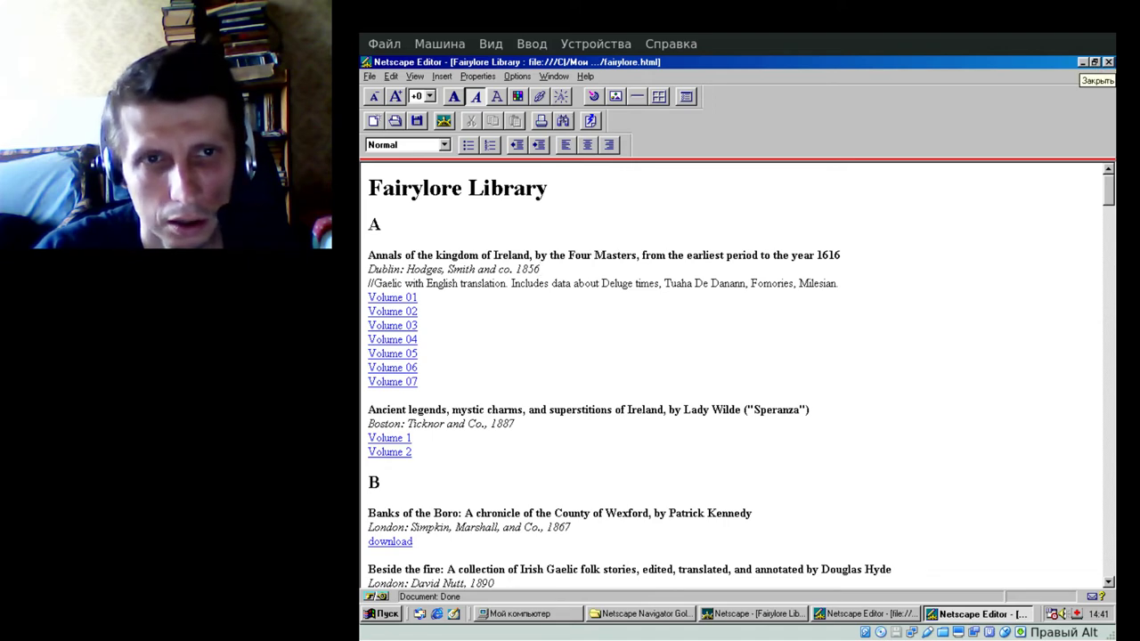
left_click(1107, 62)
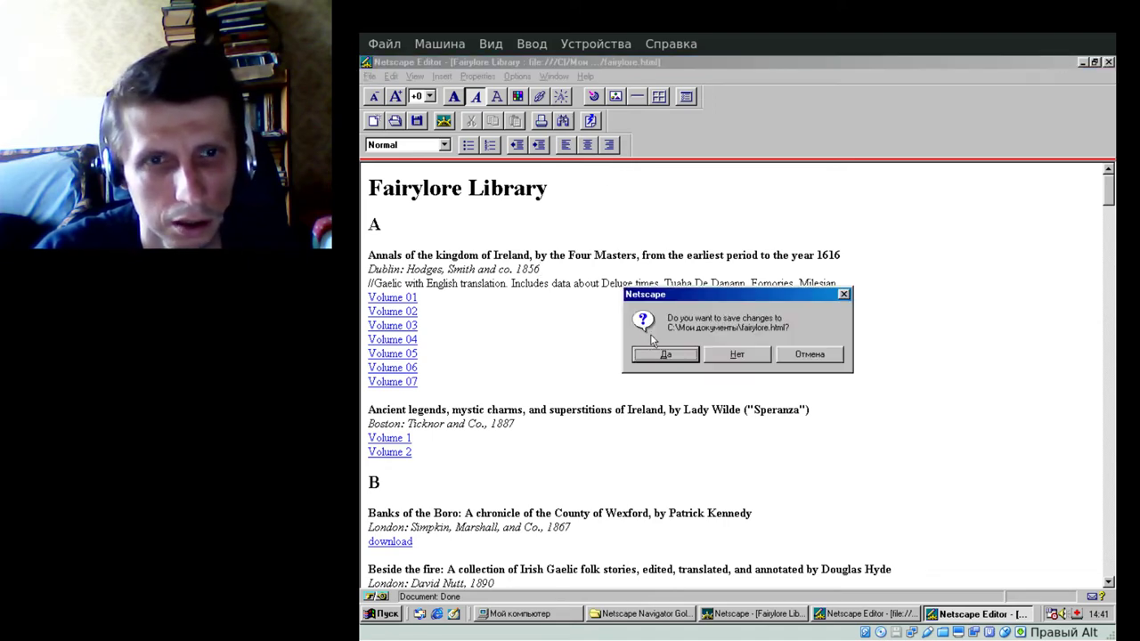
left_click(710, 355)
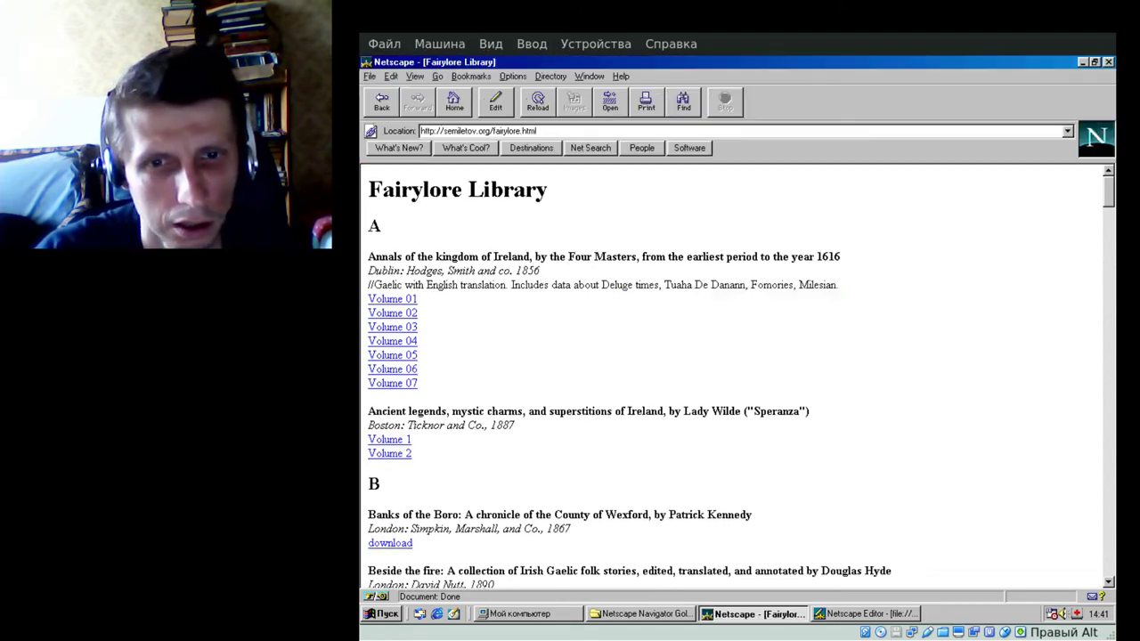
Step: Examine the browser's General Preferences, covering Appearance, Language, Helpers, Apps, Images, Colors and Fonts
left_click(514, 77)
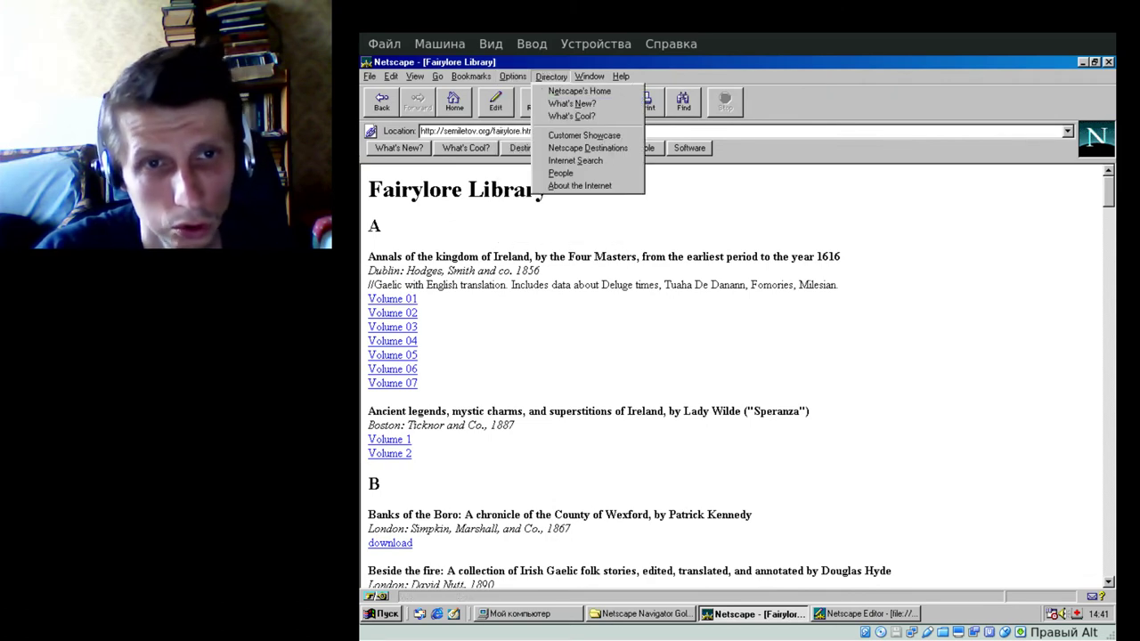
left_click(519, 98)
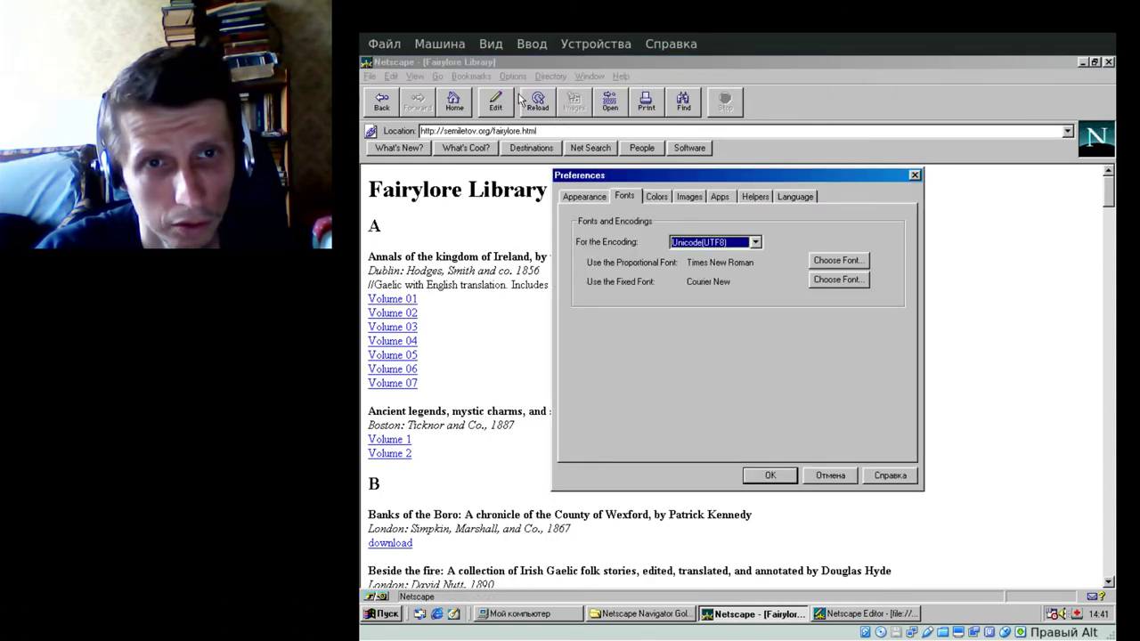
left_click(570, 199)
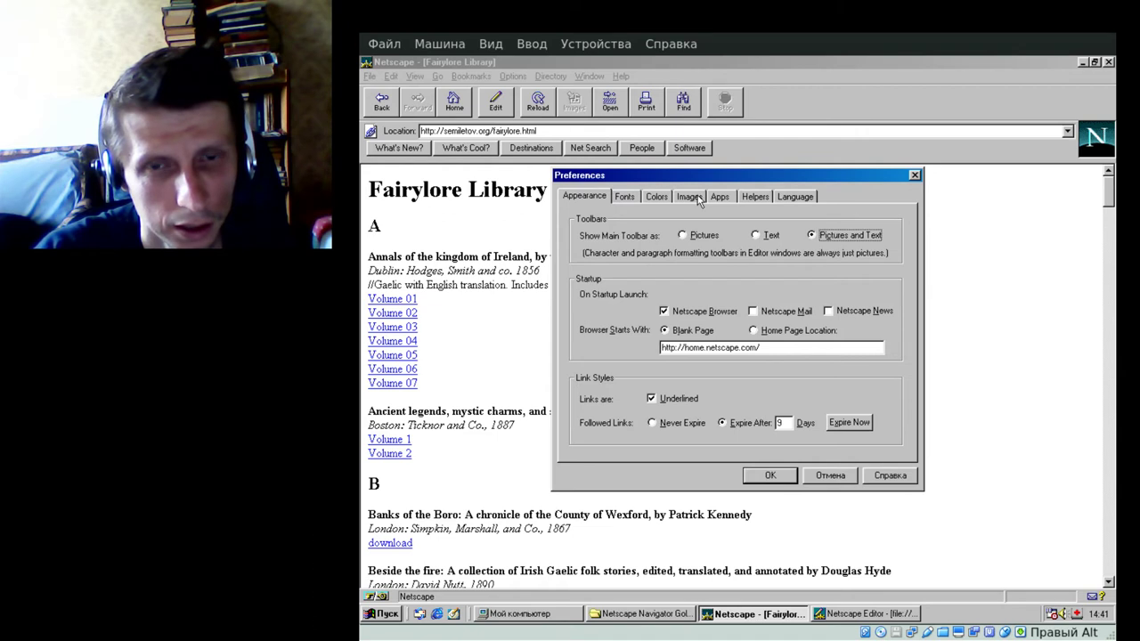
left_click(793, 197)
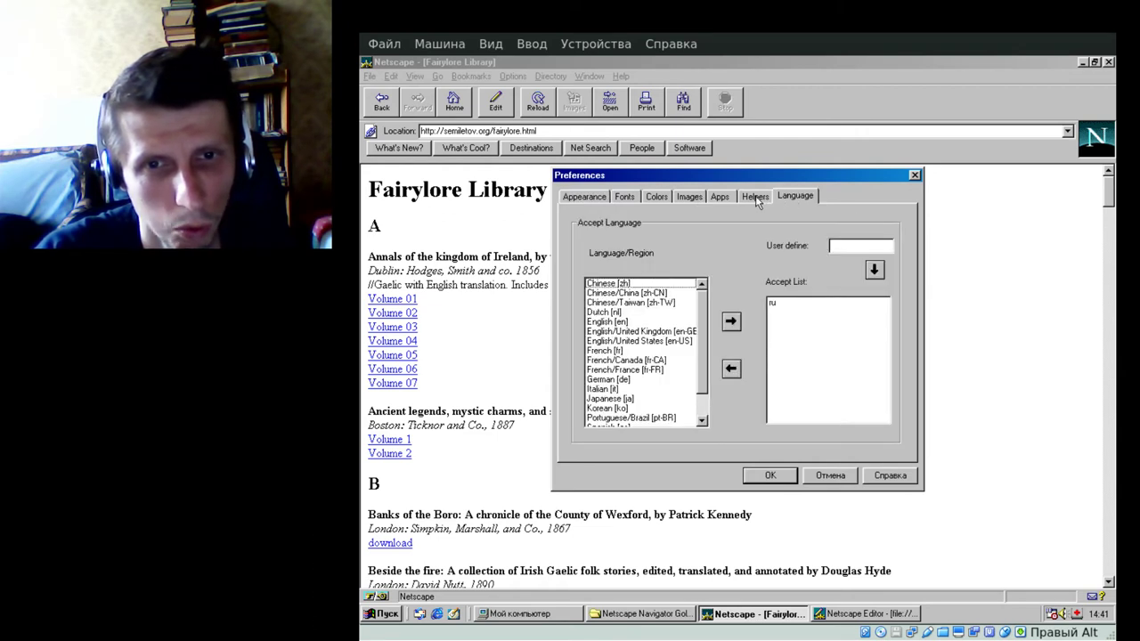
left_click(756, 197)
left_click(721, 195)
left_click(687, 199)
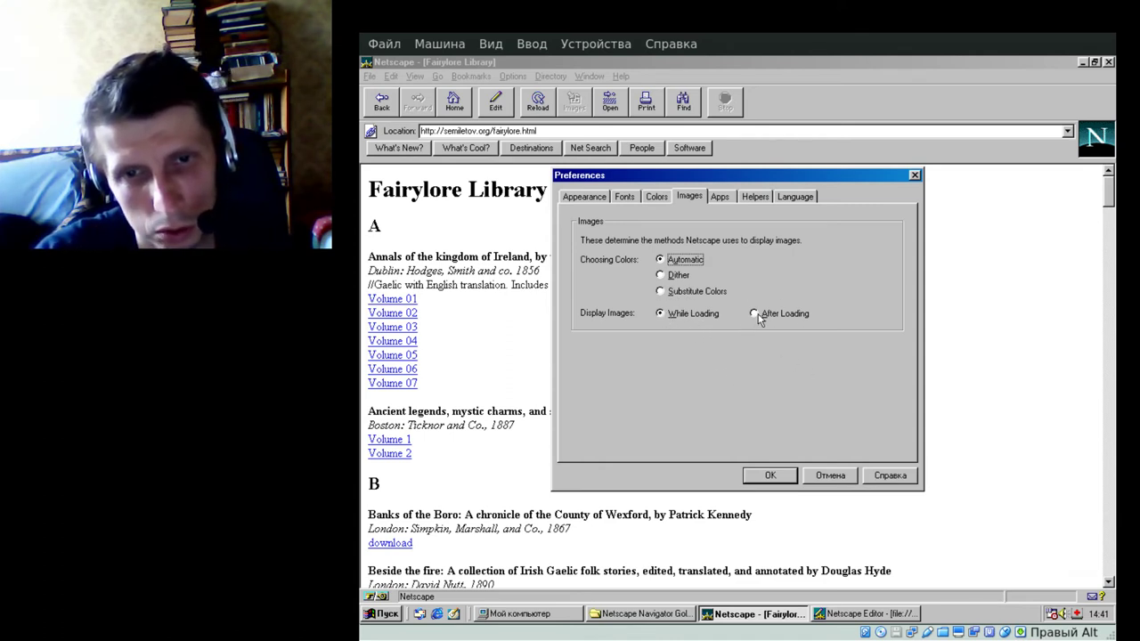
left_click(659, 203)
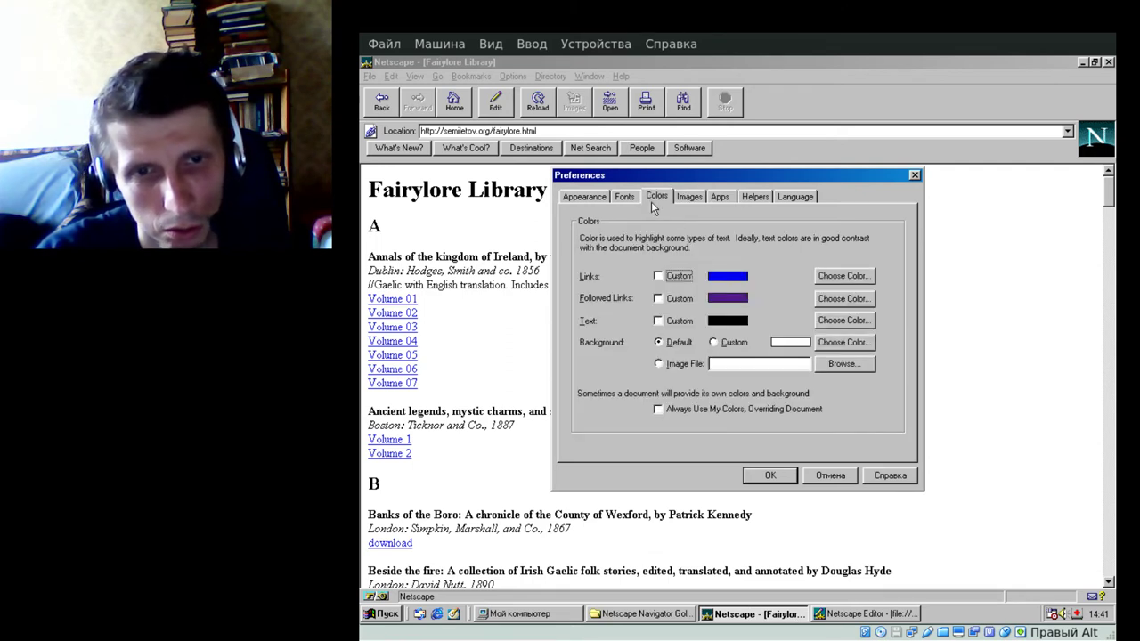
left_click(627, 200)
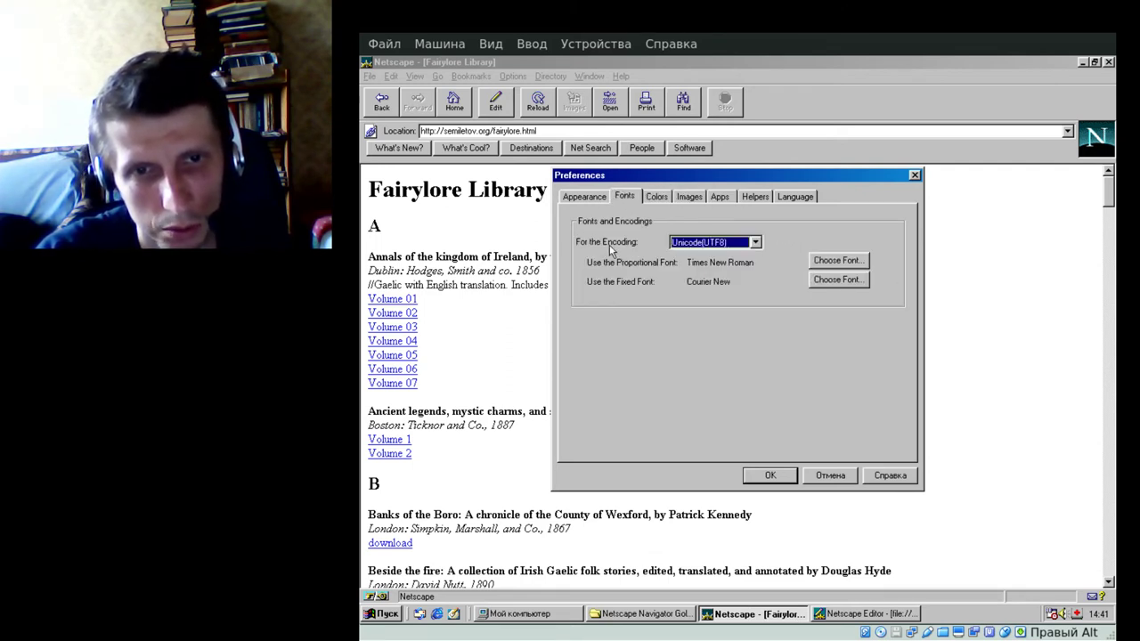
Step: Inspect the startup page and home page location settings in the Appearance preferences
left_click(599, 197)
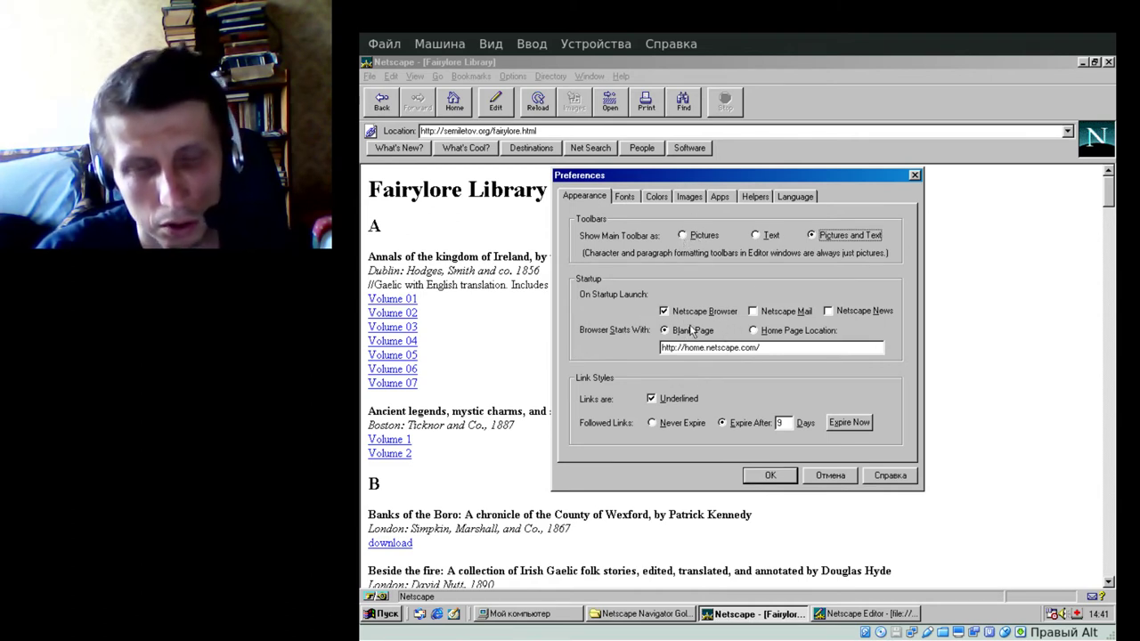
left_click_drag(779, 347, 514, 344)
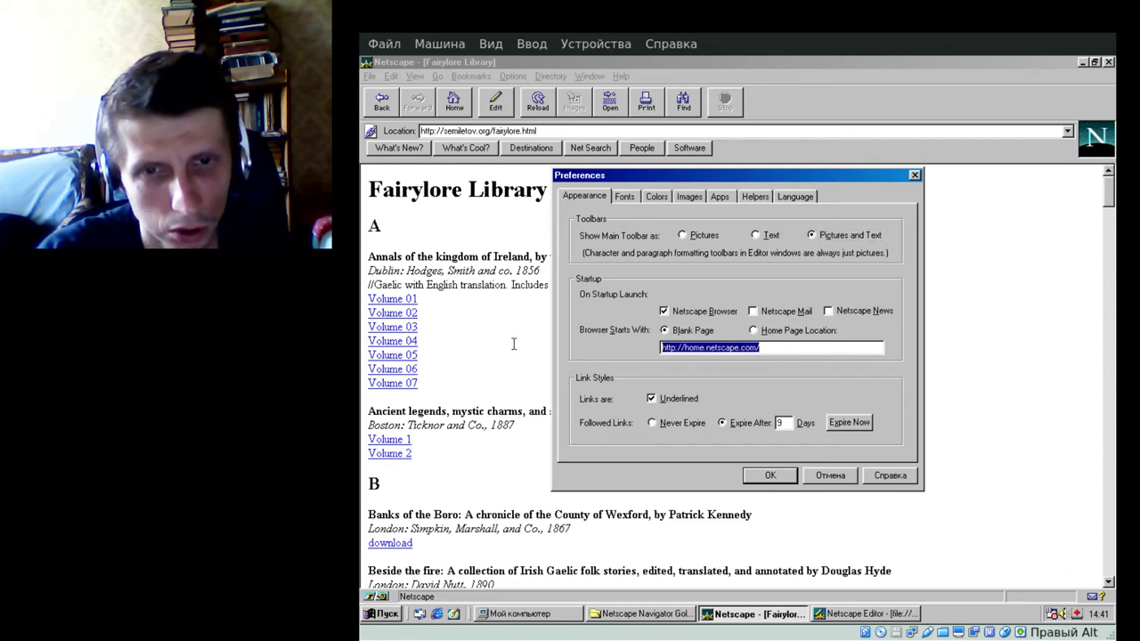
left_click(688, 348)
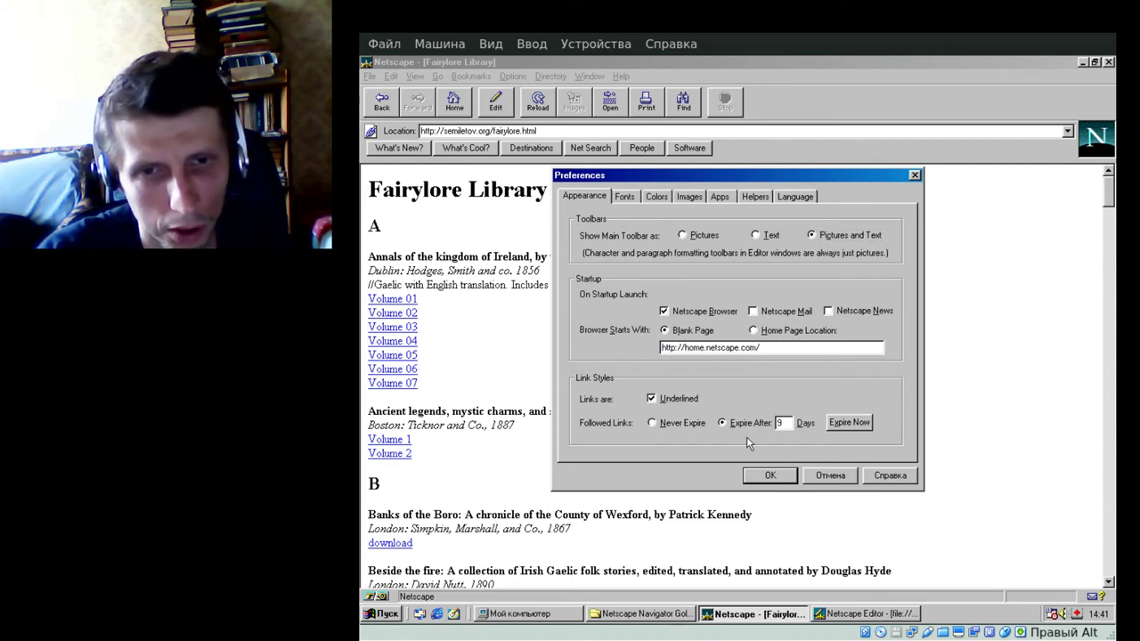
Step: Inspect the Language preferences and the ru entry in the Accept List, and close the Preferences dialog
left_click(788, 198)
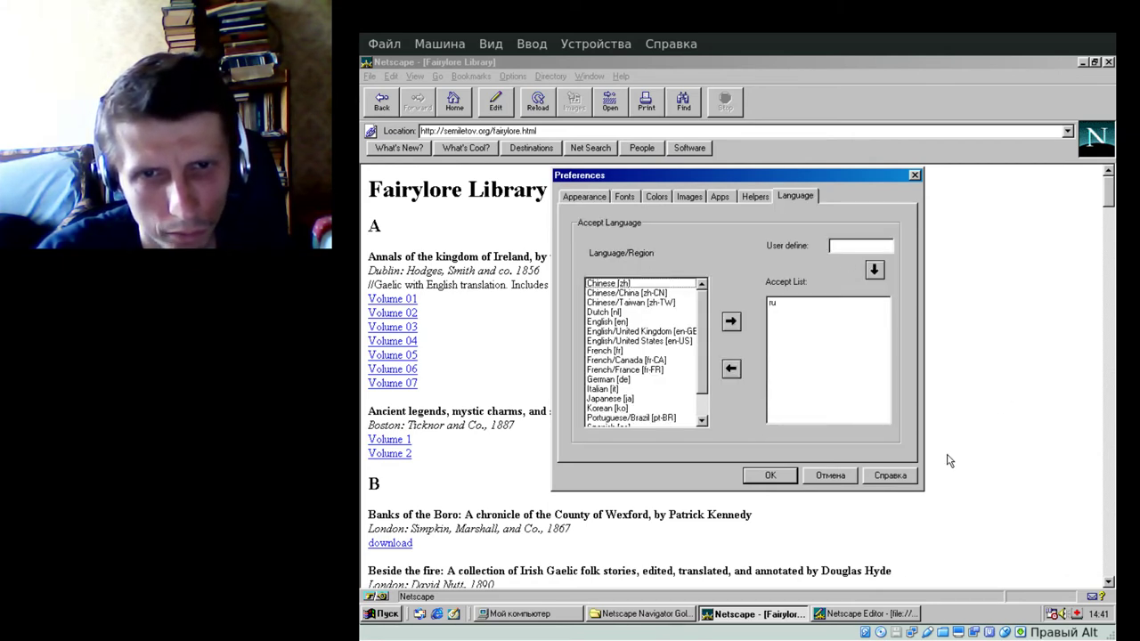
left_click(784, 303)
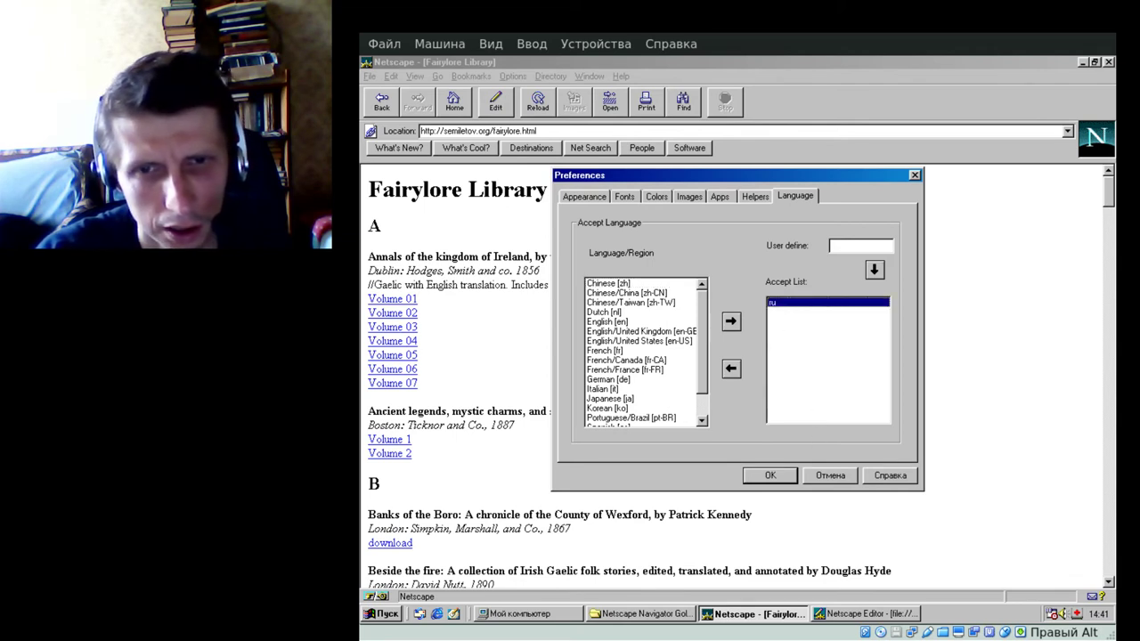
left_click(787, 475)
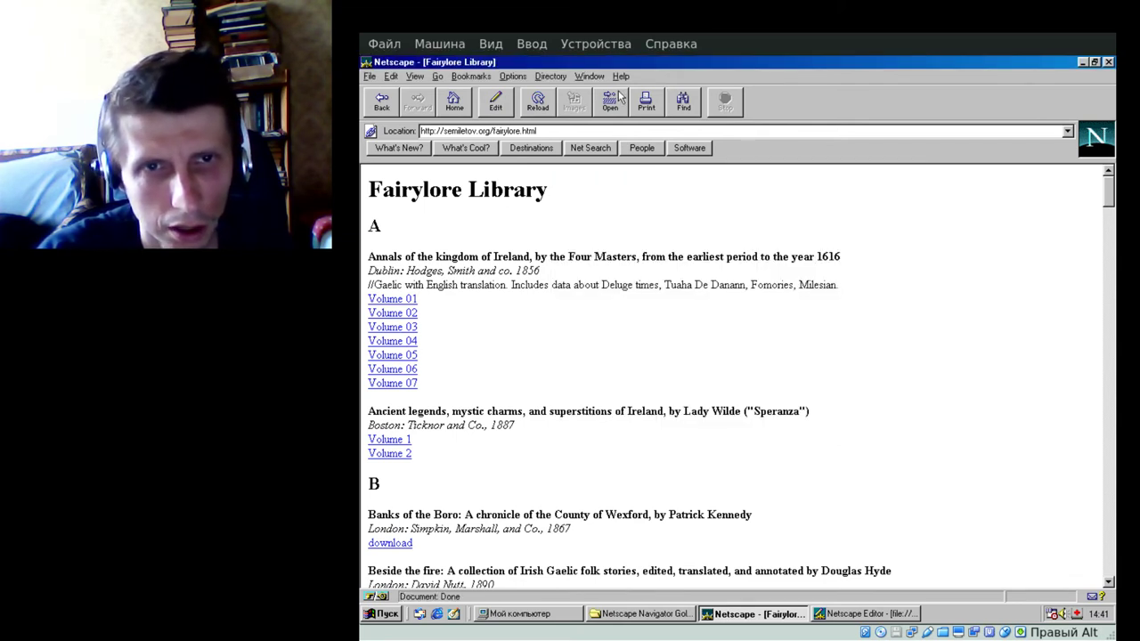
Step: View the page's text search dialog without searching, and try to open the Software directory page
left_click(684, 99)
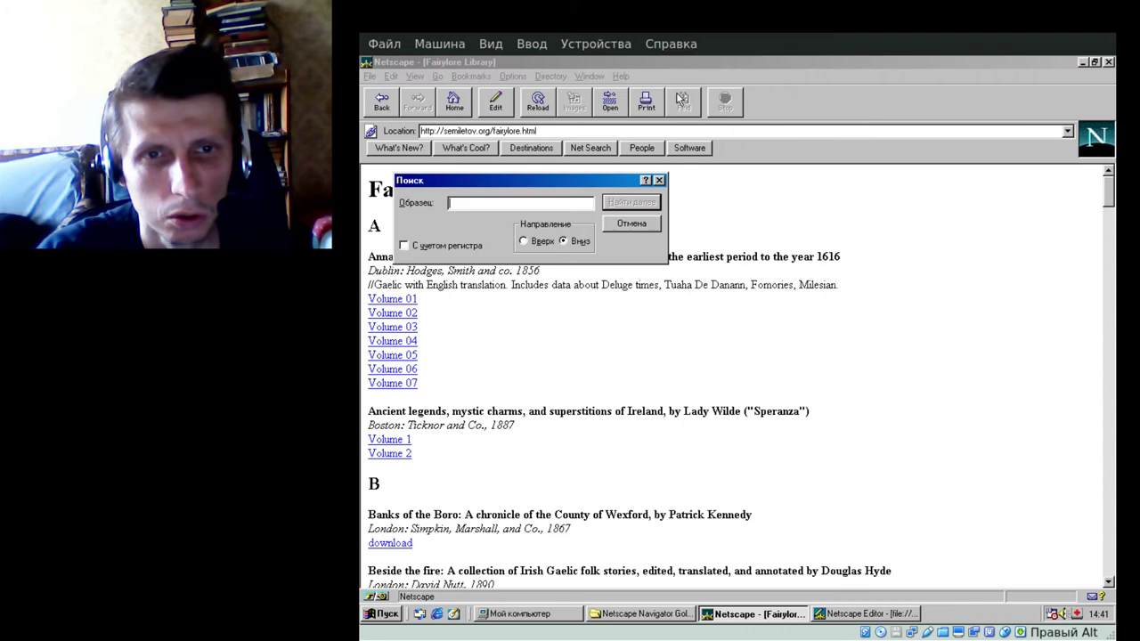
left_click(631, 229)
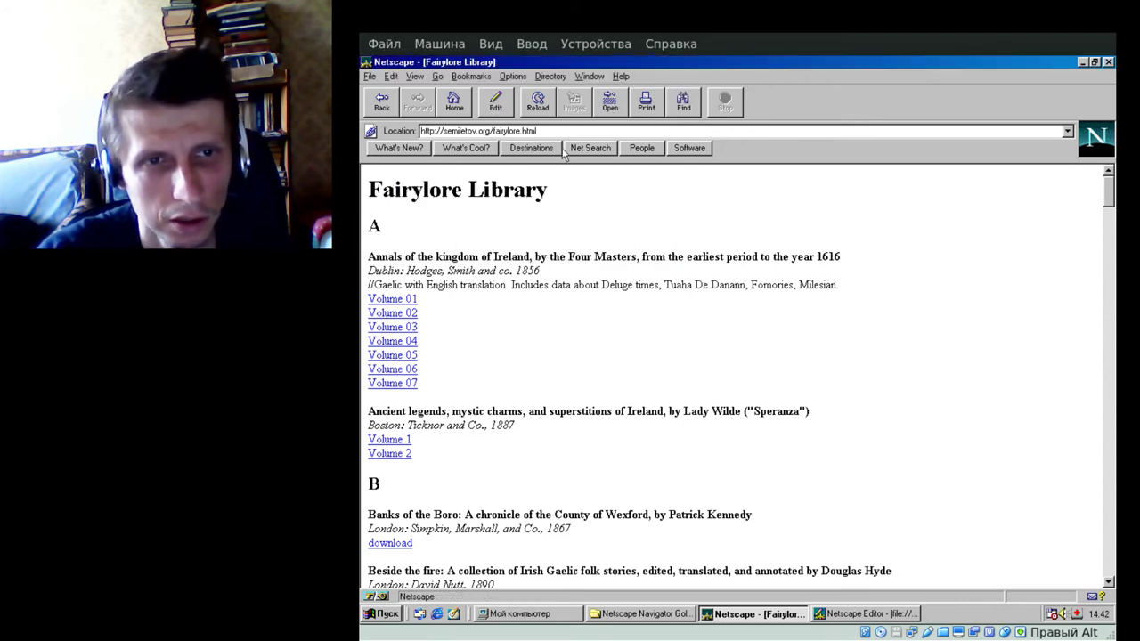
left_click(690, 148)
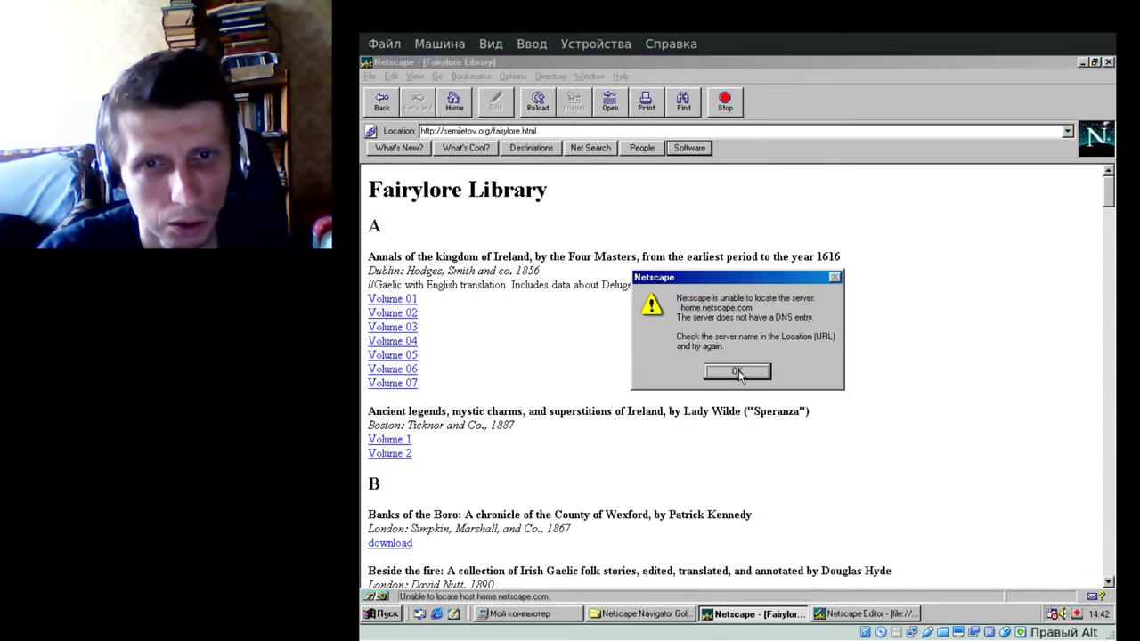
left_click(723, 372)
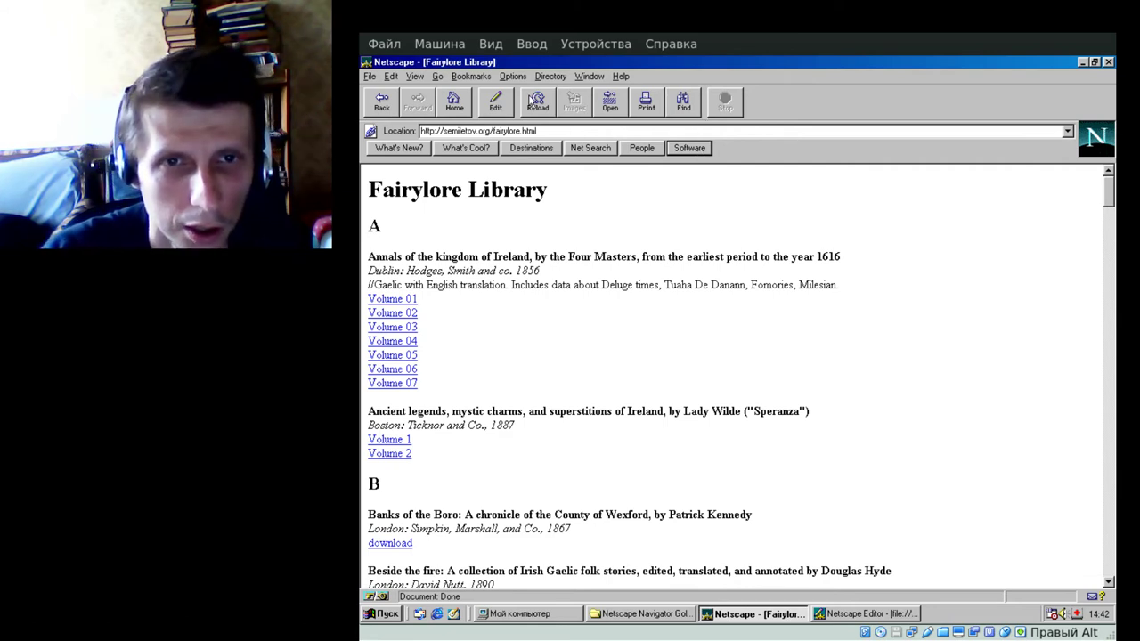
Step: View the bookmarks in a maximized window with the root folder collapsed, and close the bookmarks window
left_click(584, 77)
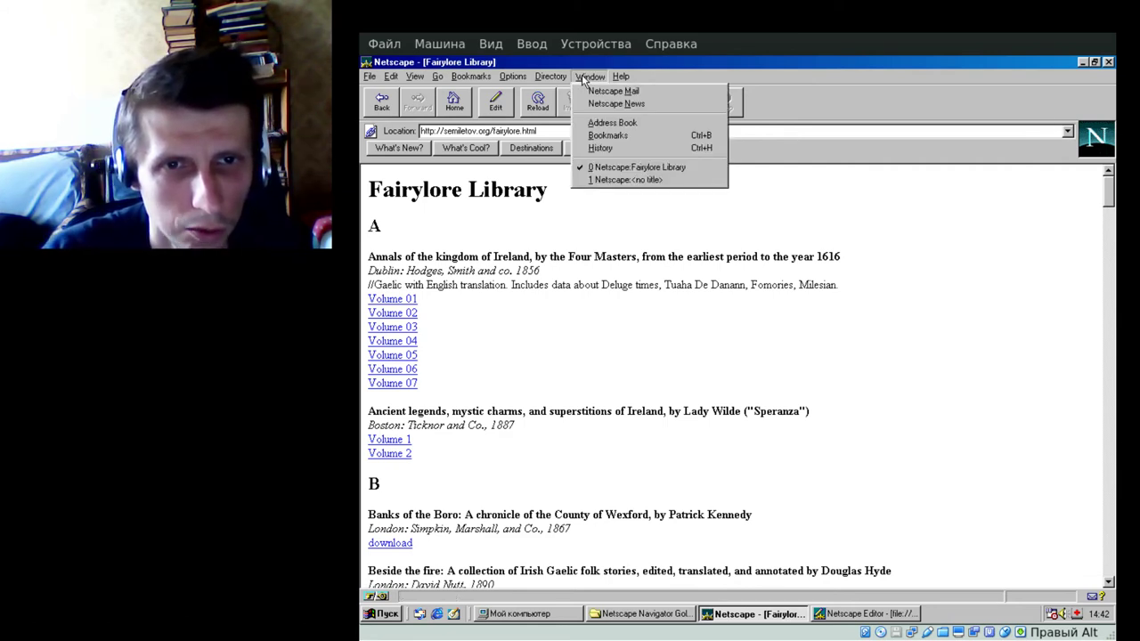
left_click(595, 135)
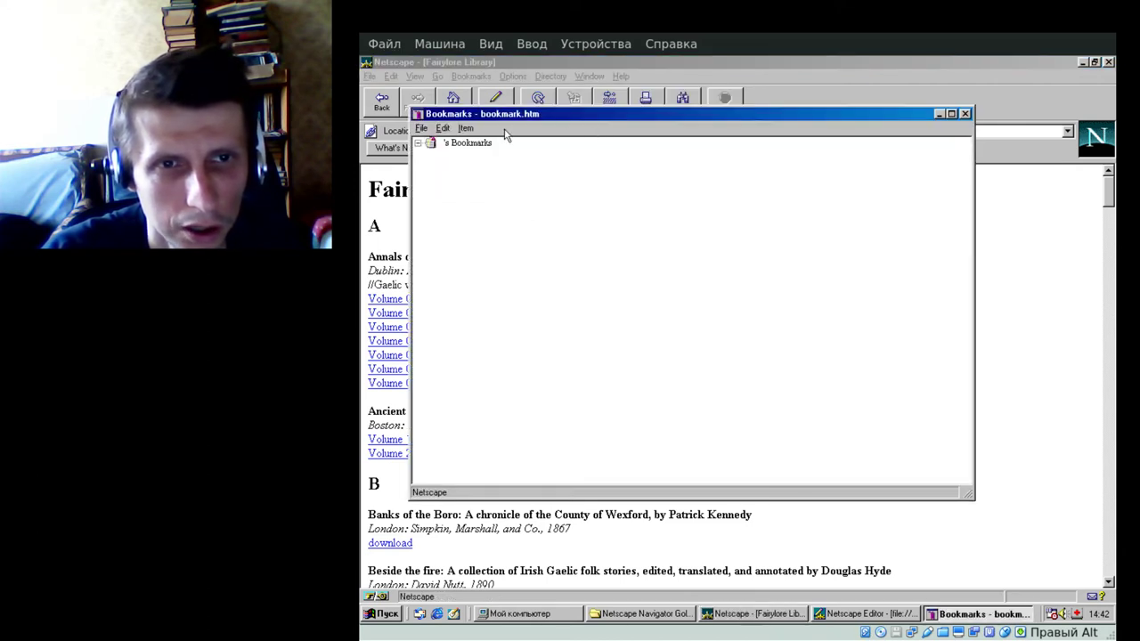
left_click(418, 143)
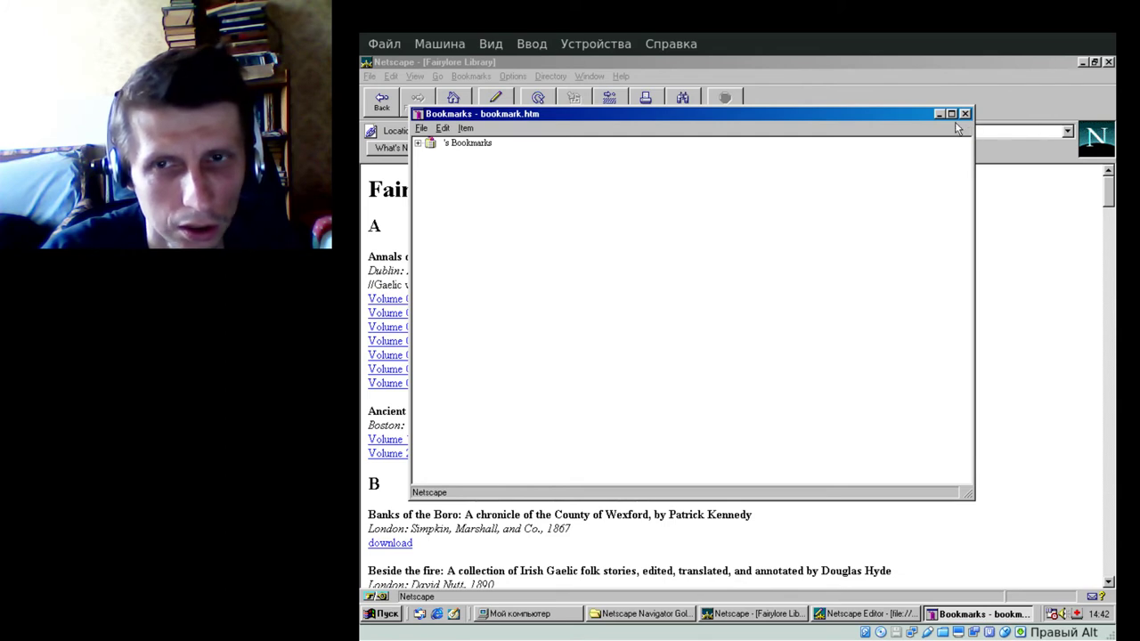
left_click(951, 114)
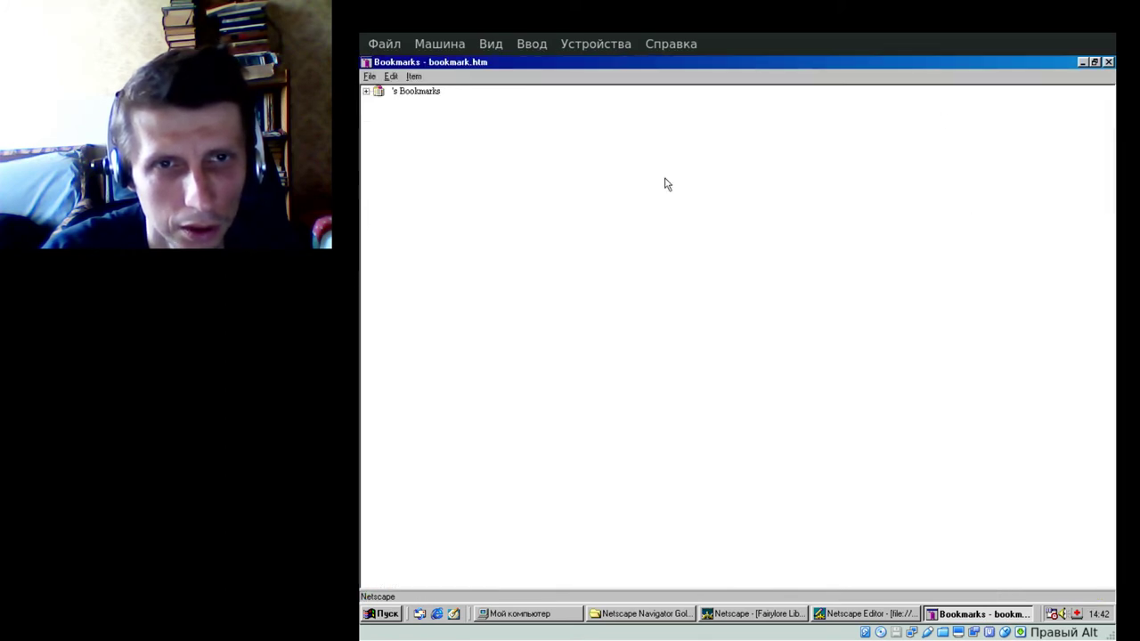
left_click(1107, 62)
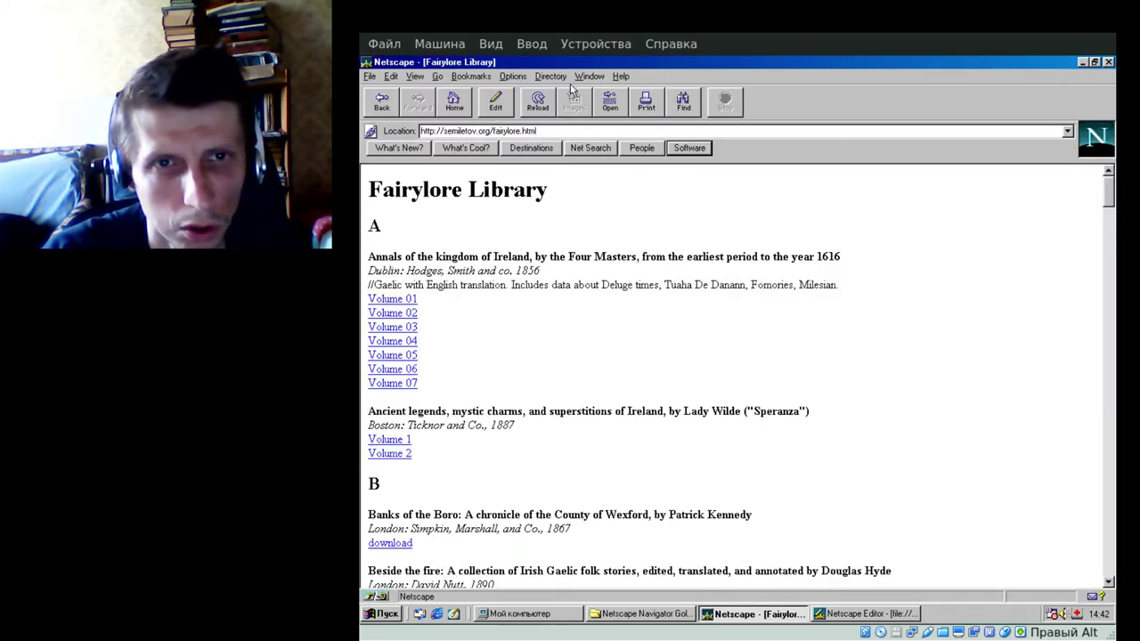
Step: View the address book in a maximized window and close it
left_click(588, 77)
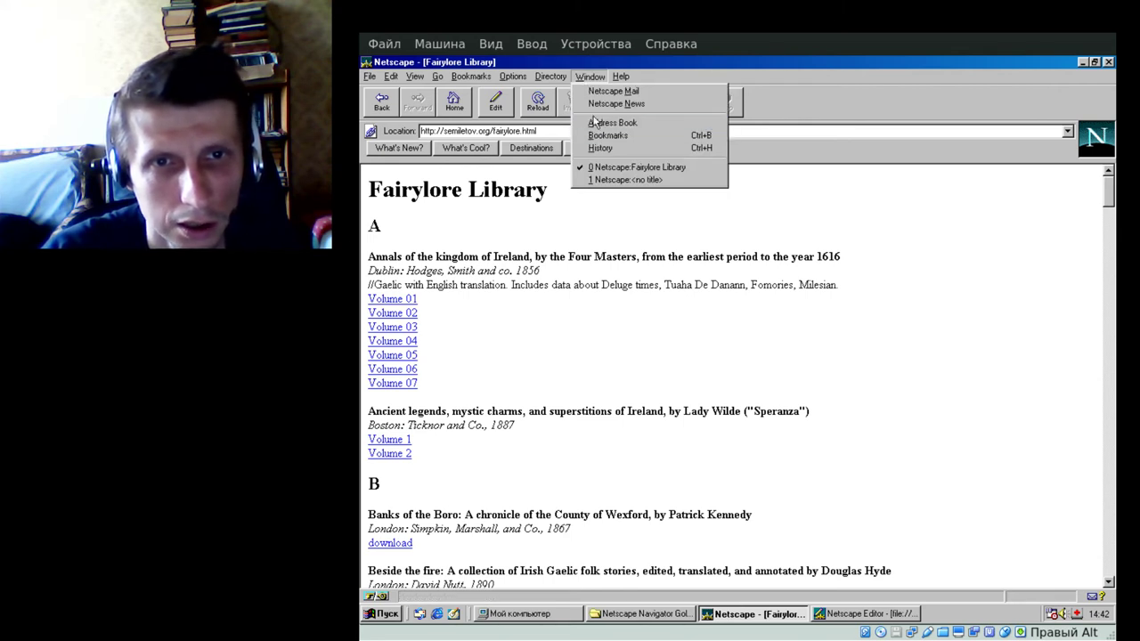
left_click(594, 122)
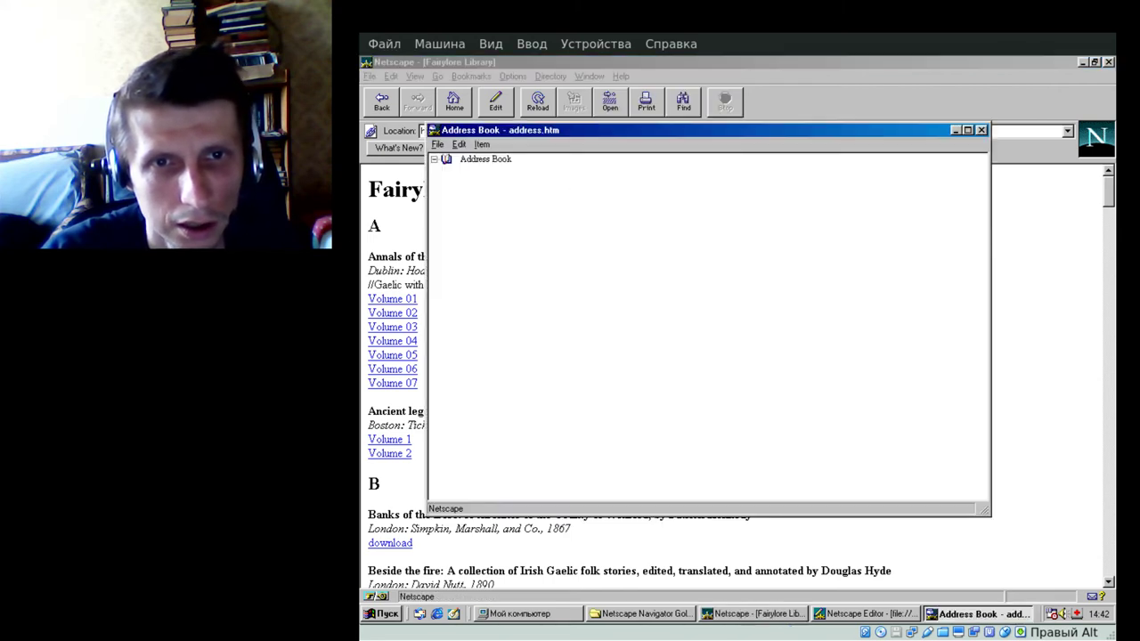
left_click(967, 130)
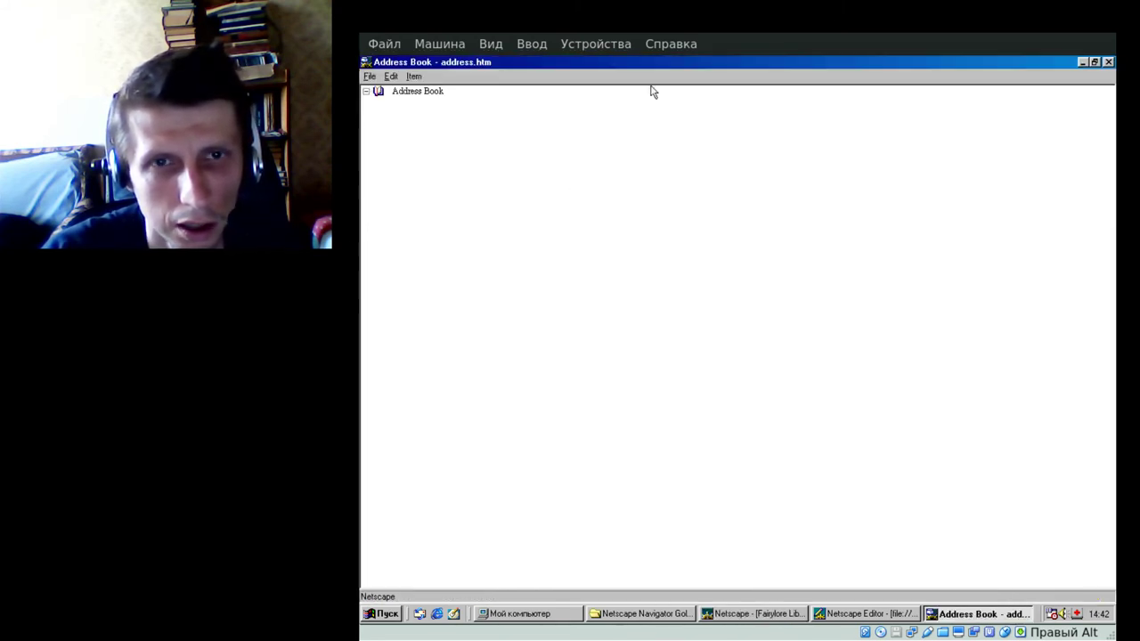
left_click(1108, 62)
Step: Open Netscape Mail, check the Sent and Inbox folders, and read the Welcome! message down to Features in Brief
left_click(588, 78)
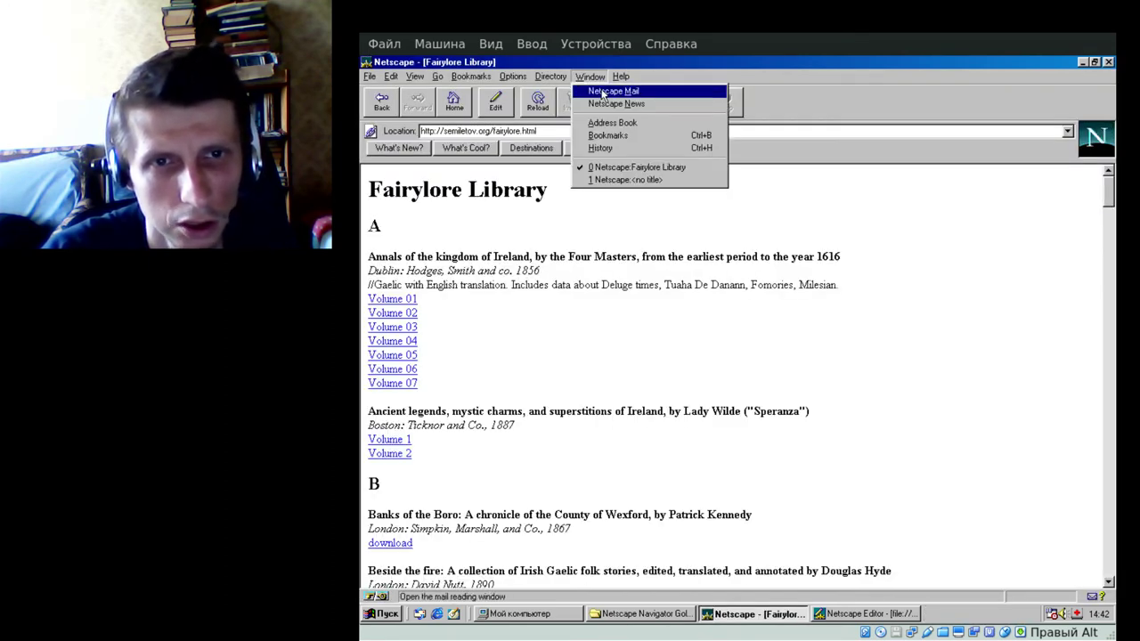
left_click(602, 93)
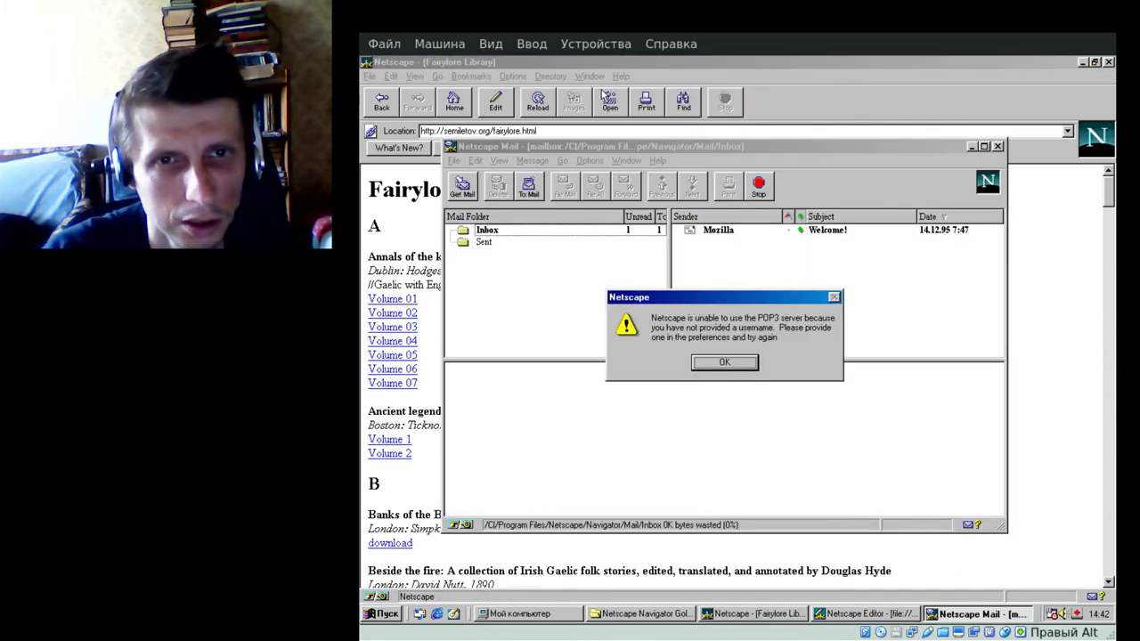
left_click(719, 362)
left_click(483, 243)
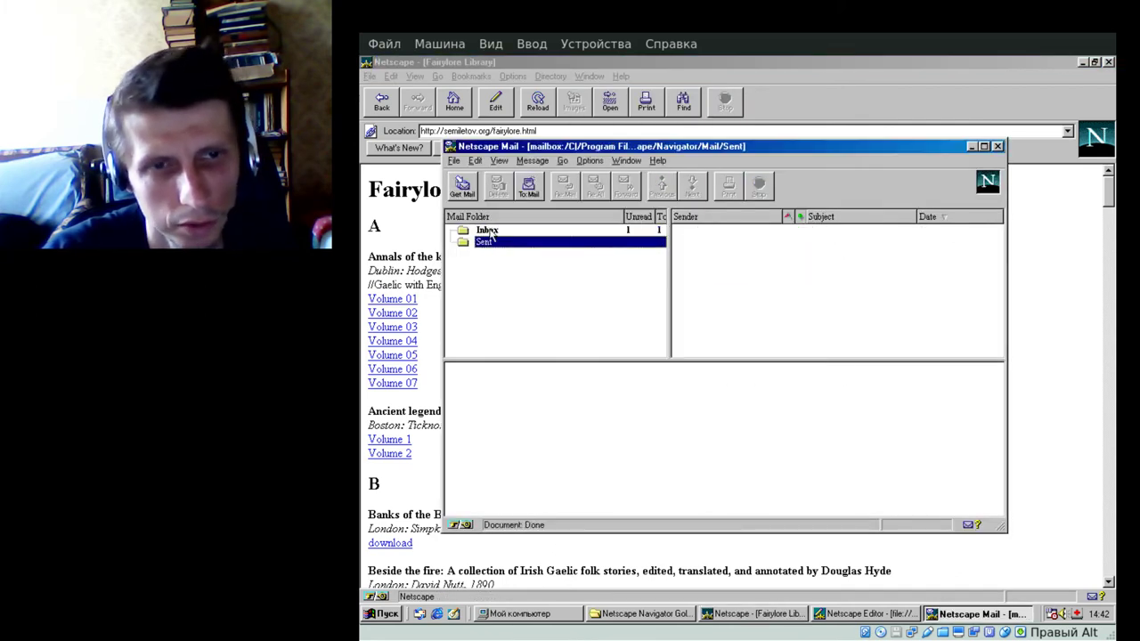
left_click(489, 231)
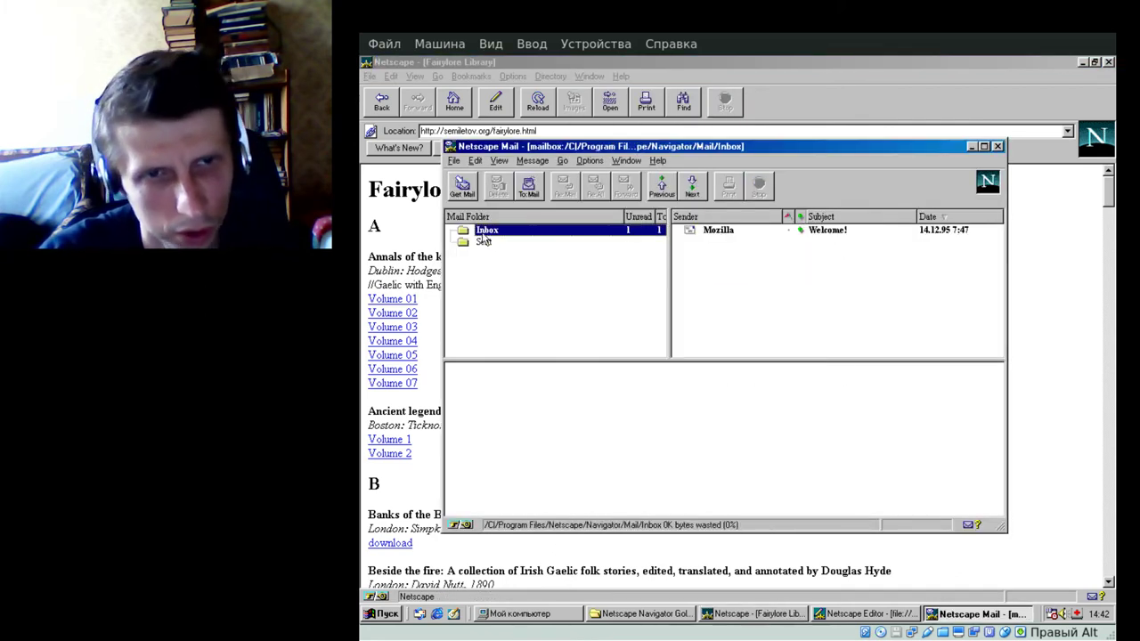
left_click(734, 234)
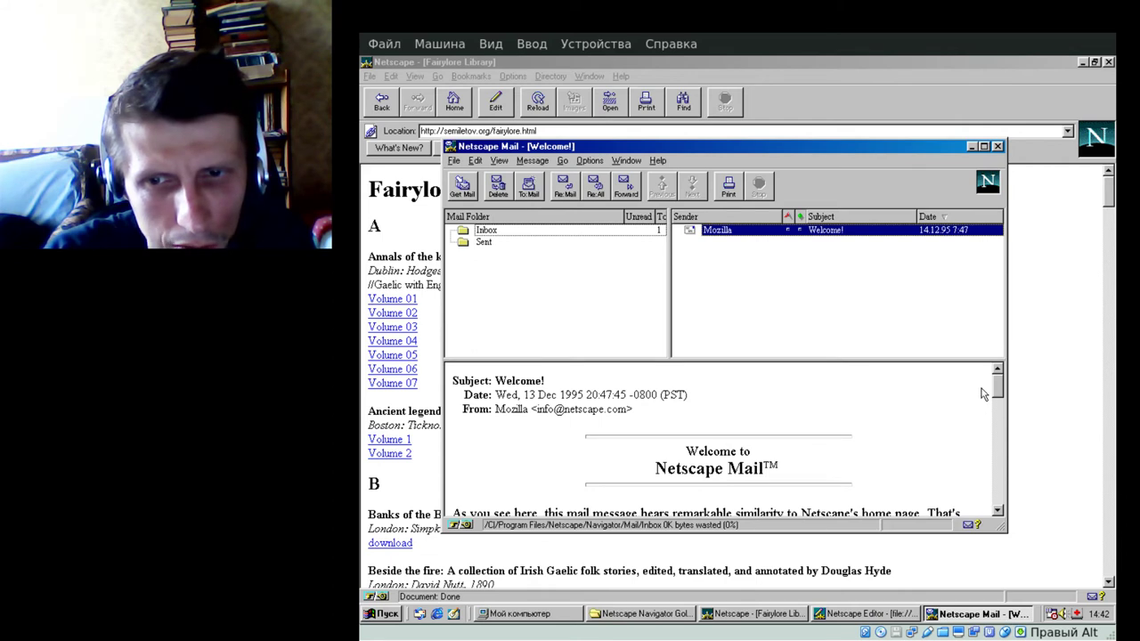
mouse_move(997, 385)
left_mouse_down()
mouse_move(997, 456)
mouse_move(998, 384)
left_mouse_up()
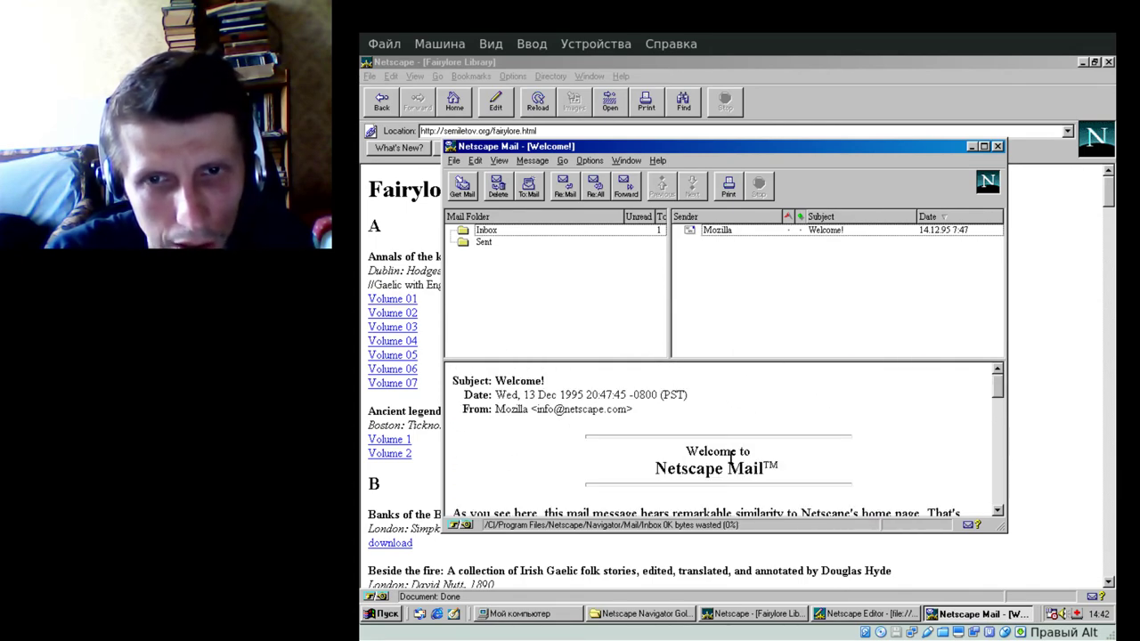
left_click_drag(997, 388, 895, 432)
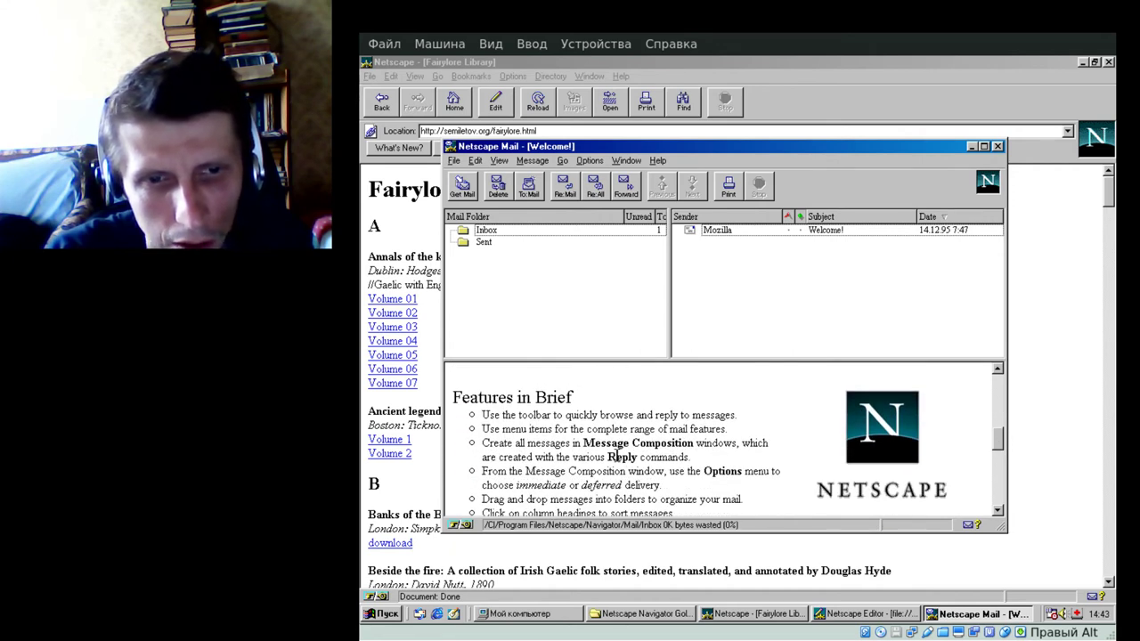
Step: Review the mail window's message navigation and editing commands, and close the mail window
left_click(590, 161)
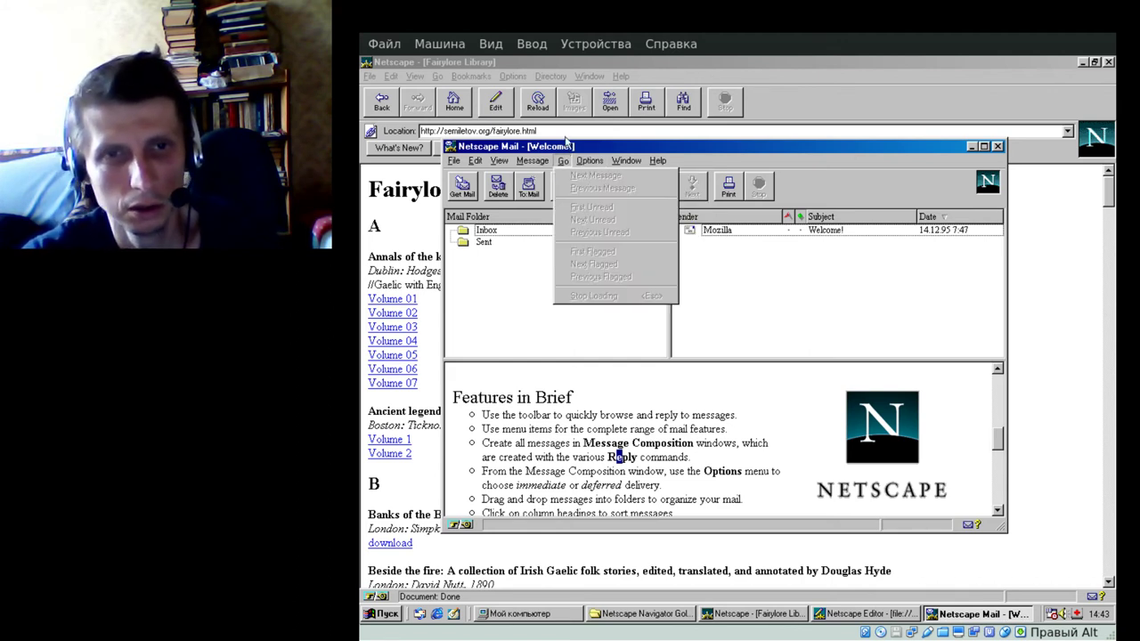
left_click(564, 158)
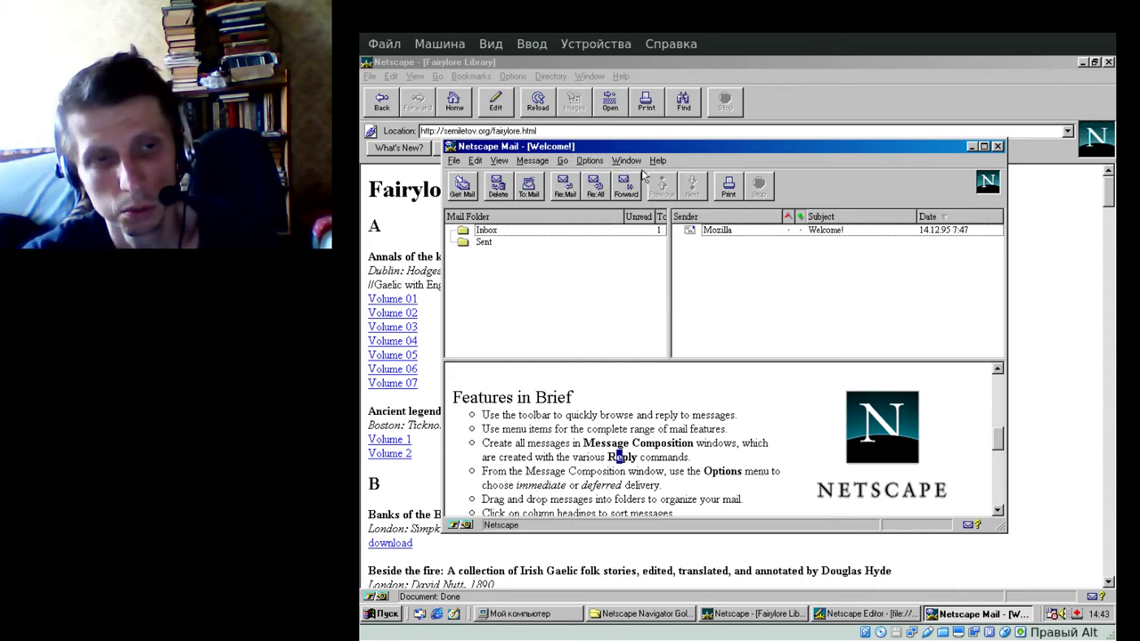
left_click(589, 161)
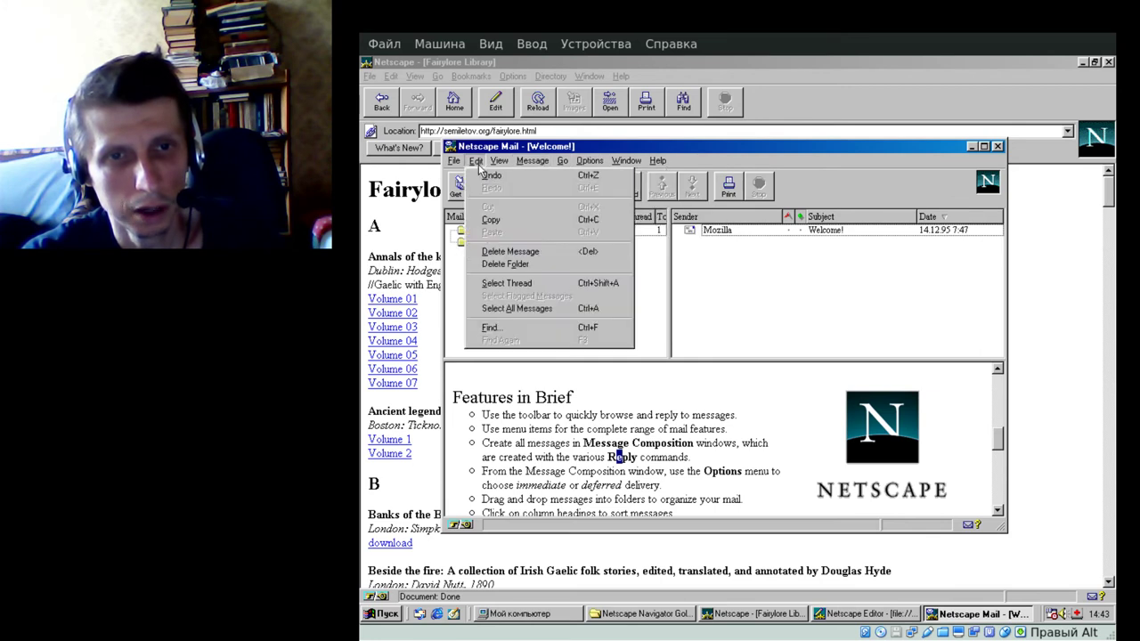
mouse_move(532, 161)
left_click_drag(537, 158, 551, 158)
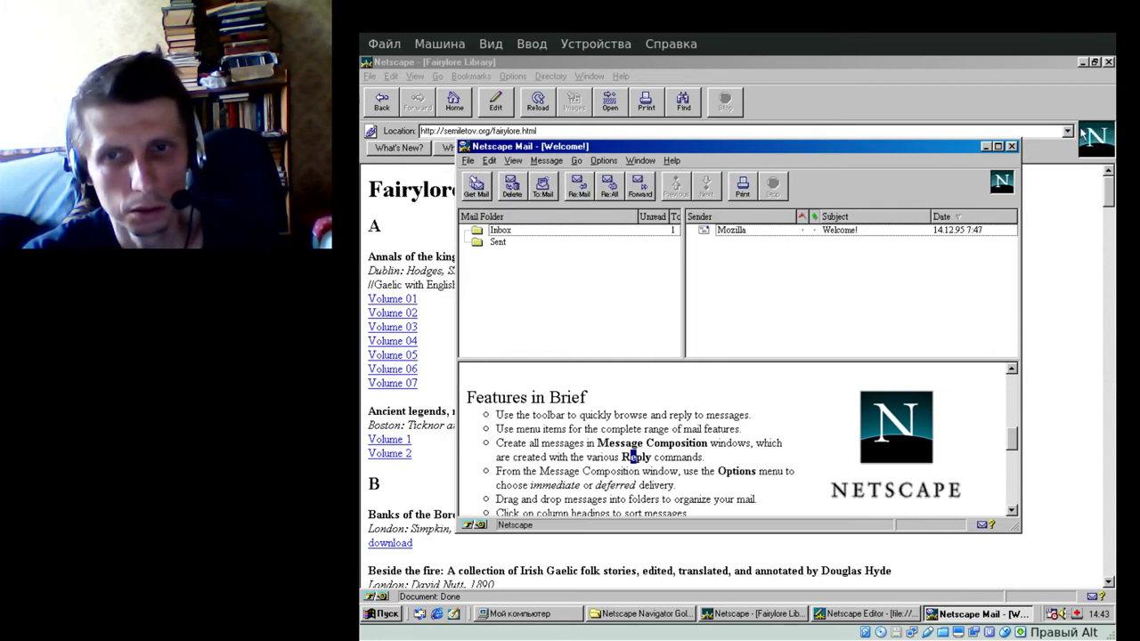
left_click(1012, 146)
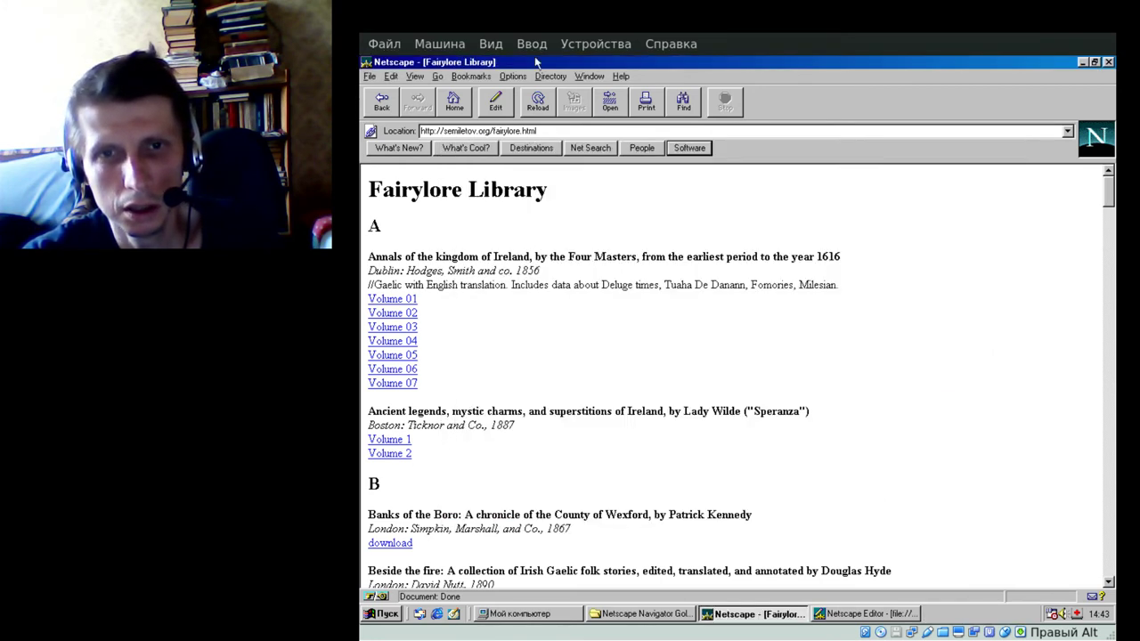
Step: Open Netscape News and try to load the newsgroups news.announce.newusers, news.newusers.questions and news.answers
left_click(602, 78)
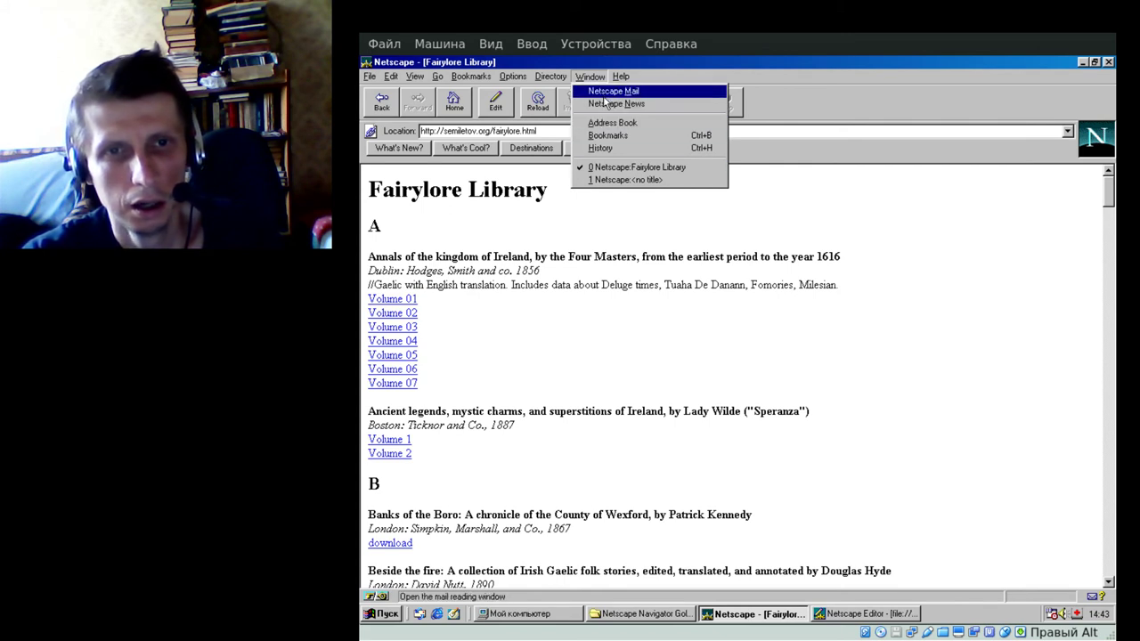
left_click(606, 104)
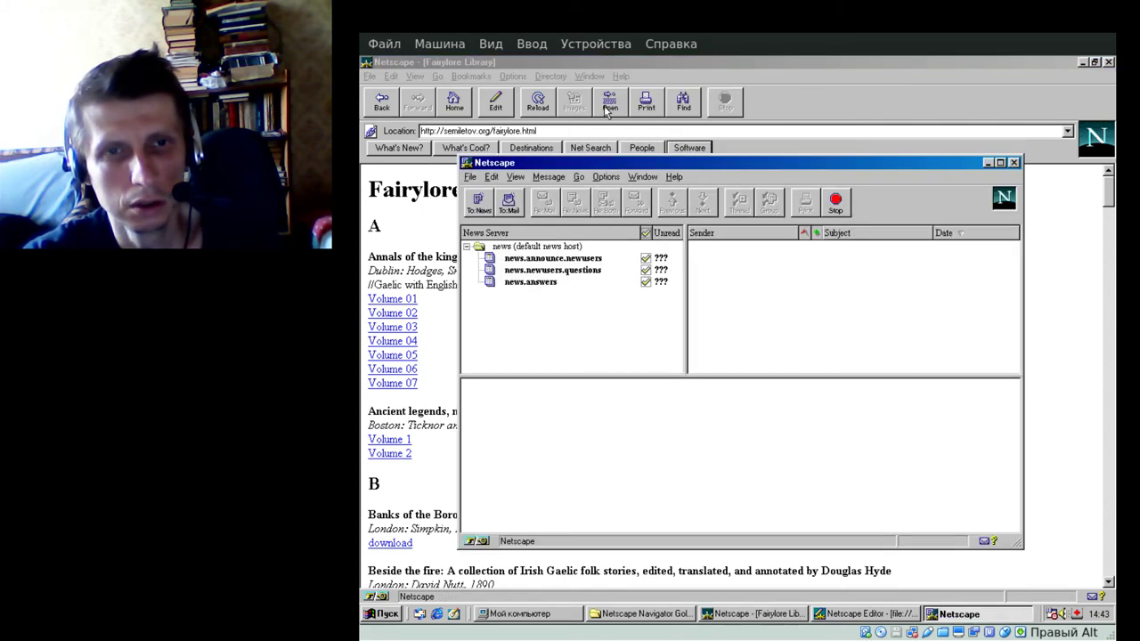
left_click(527, 261)
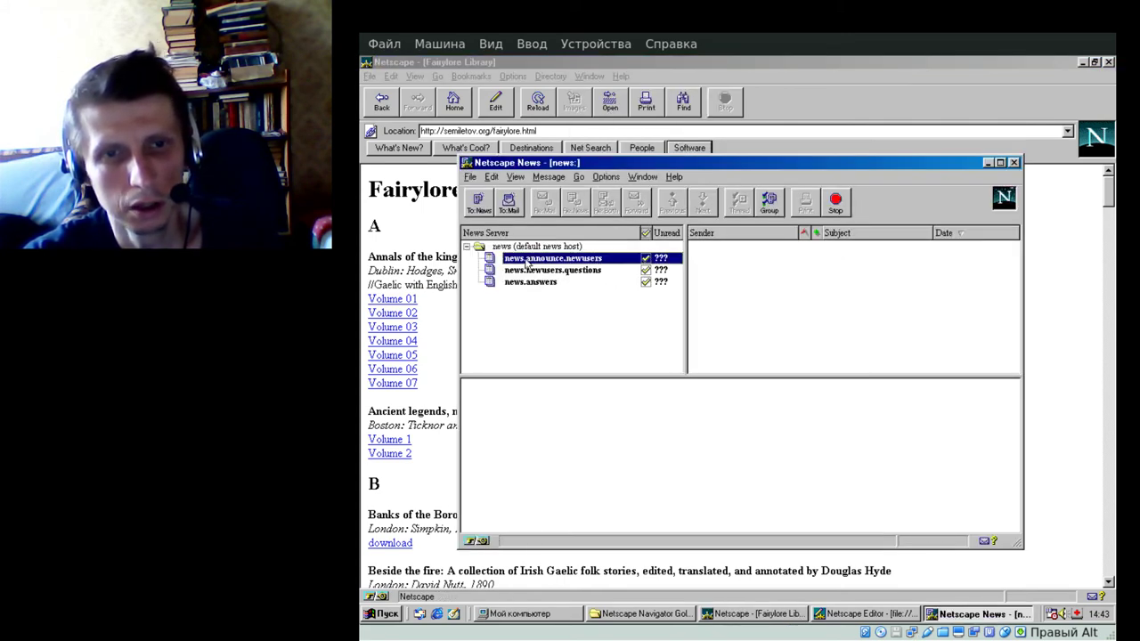
left_click(725, 392)
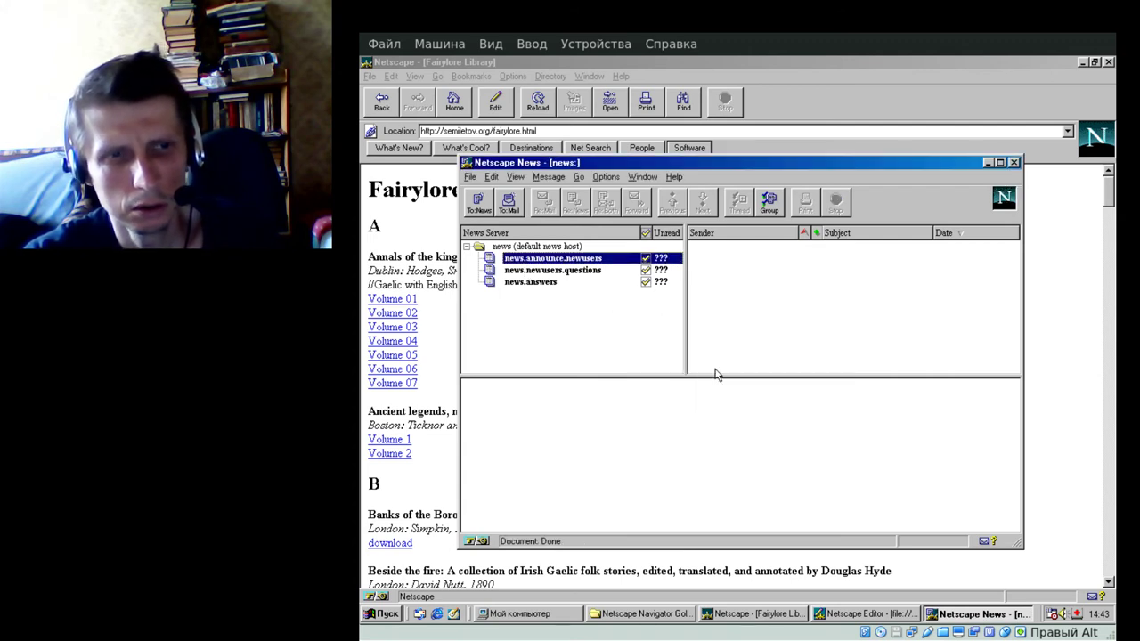
left_click(529, 271)
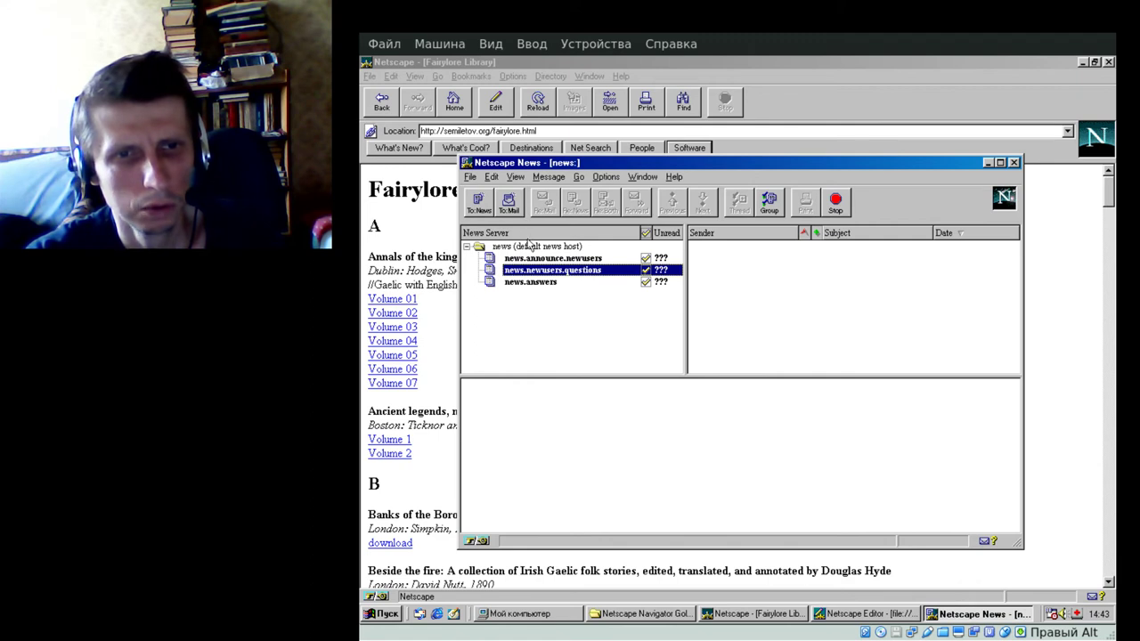
left_click(743, 397)
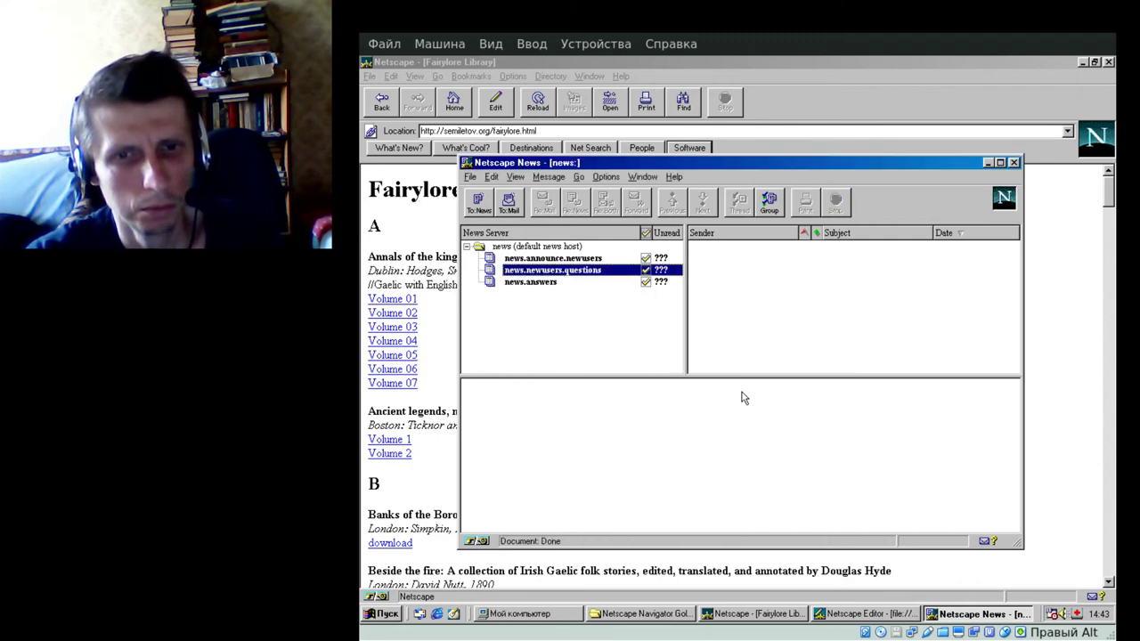
left_click(560, 284)
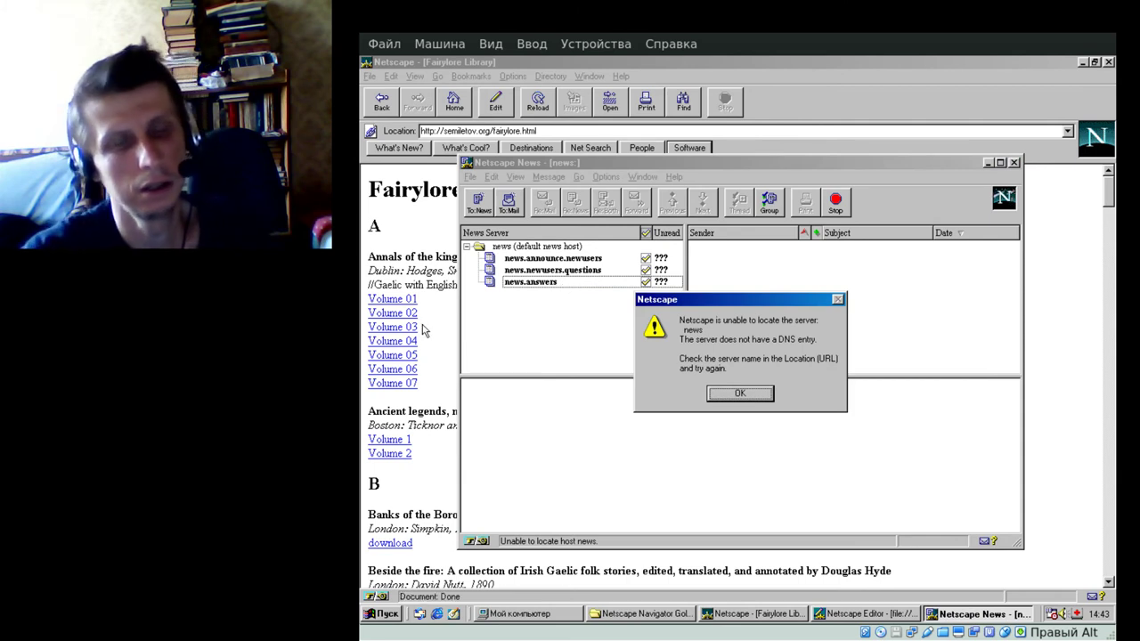
left_click(741, 397)
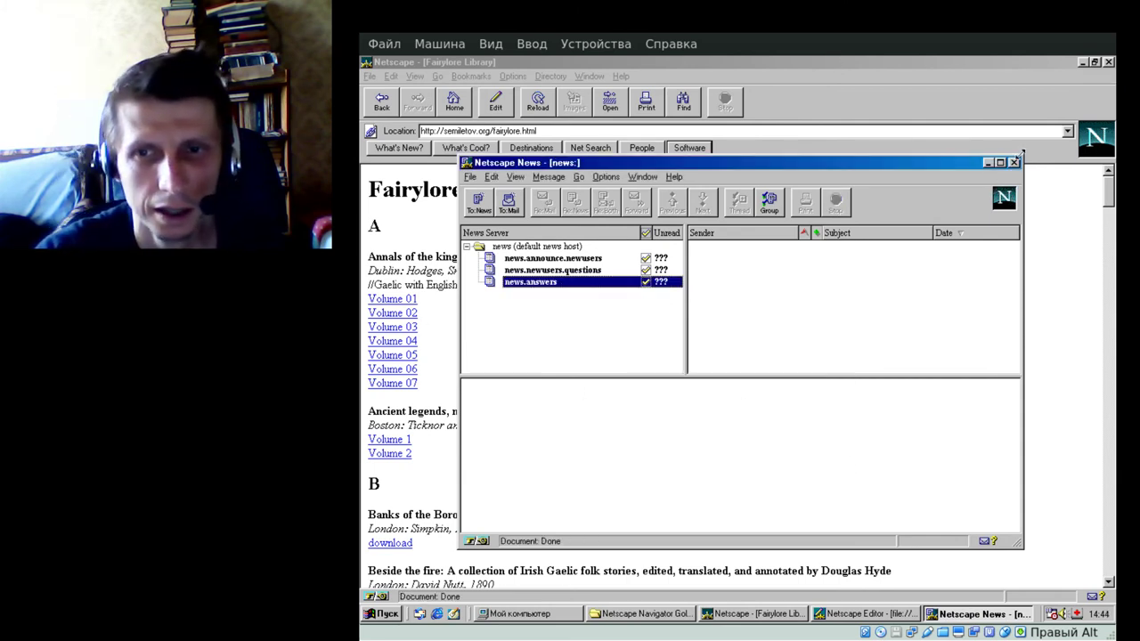
Step: Close the Netscape News window and review the browser's directory links and editing commands
left_click(1014, 162)
left_click(536, 76)
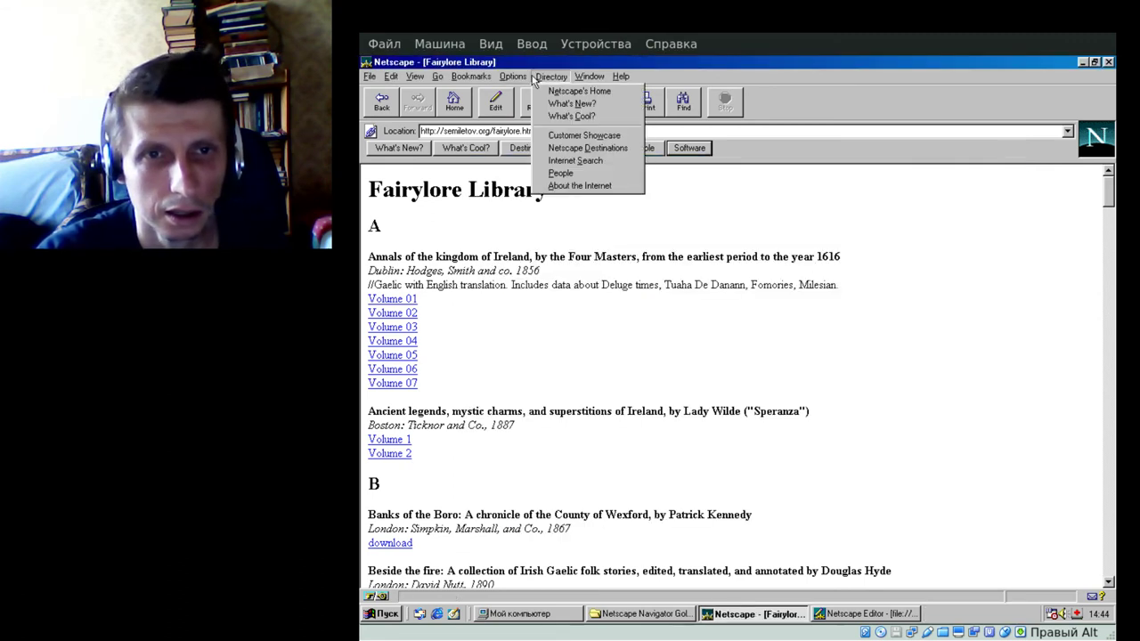
mouse_move(392, 77)
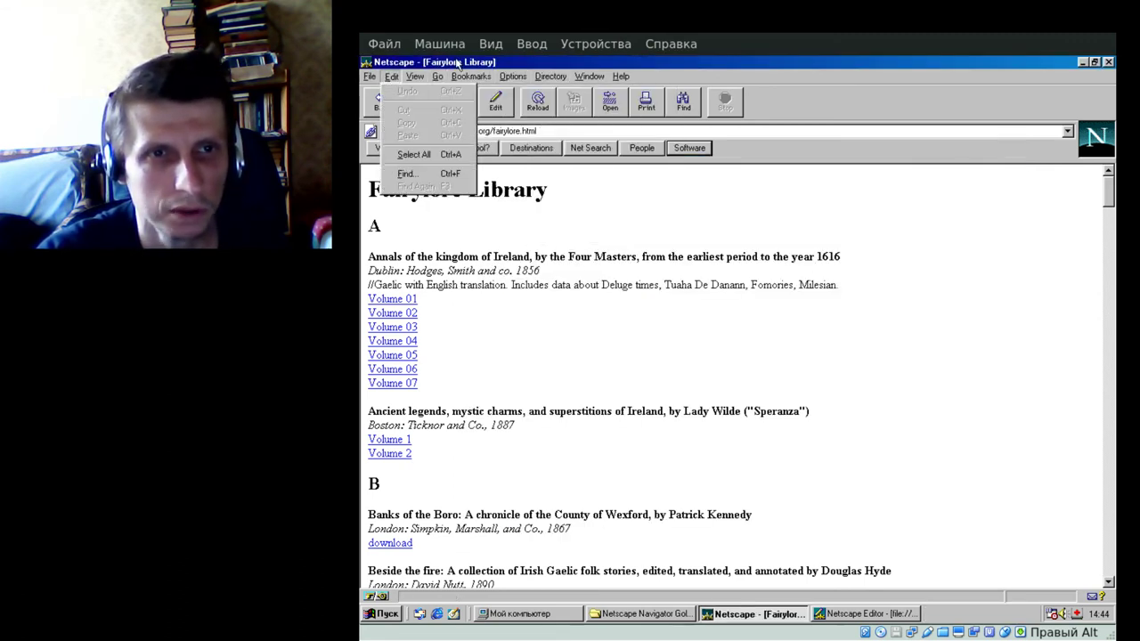
left_click(457, 62)
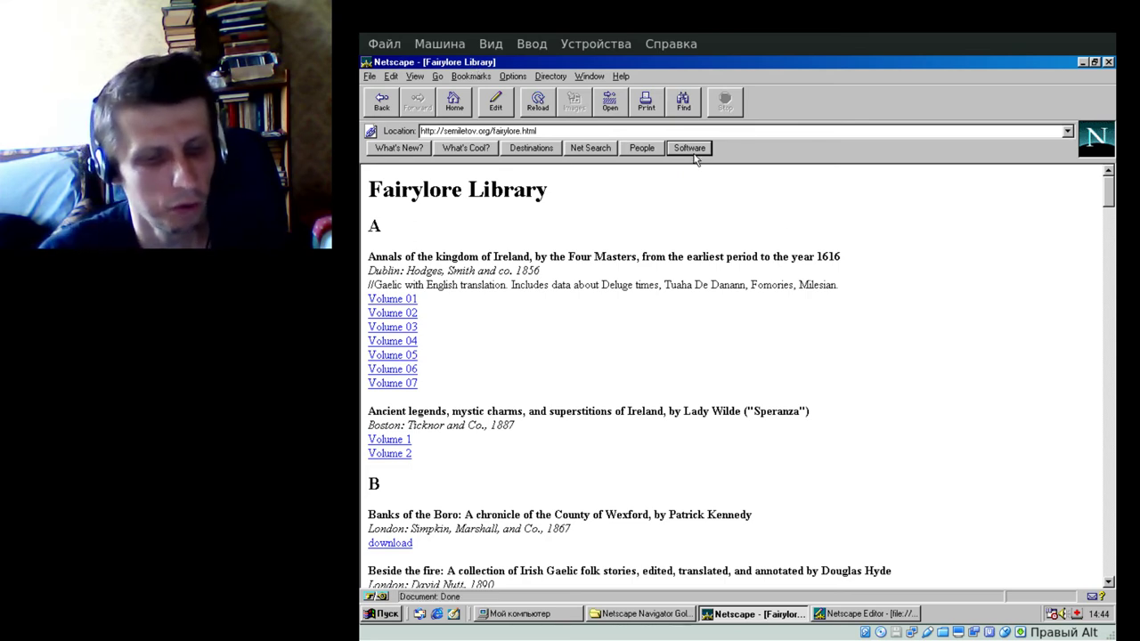
Step: Load google.com in the browser, dismiss the script alert and bring up one of the JavaScript error windows
left_click(543, 131)
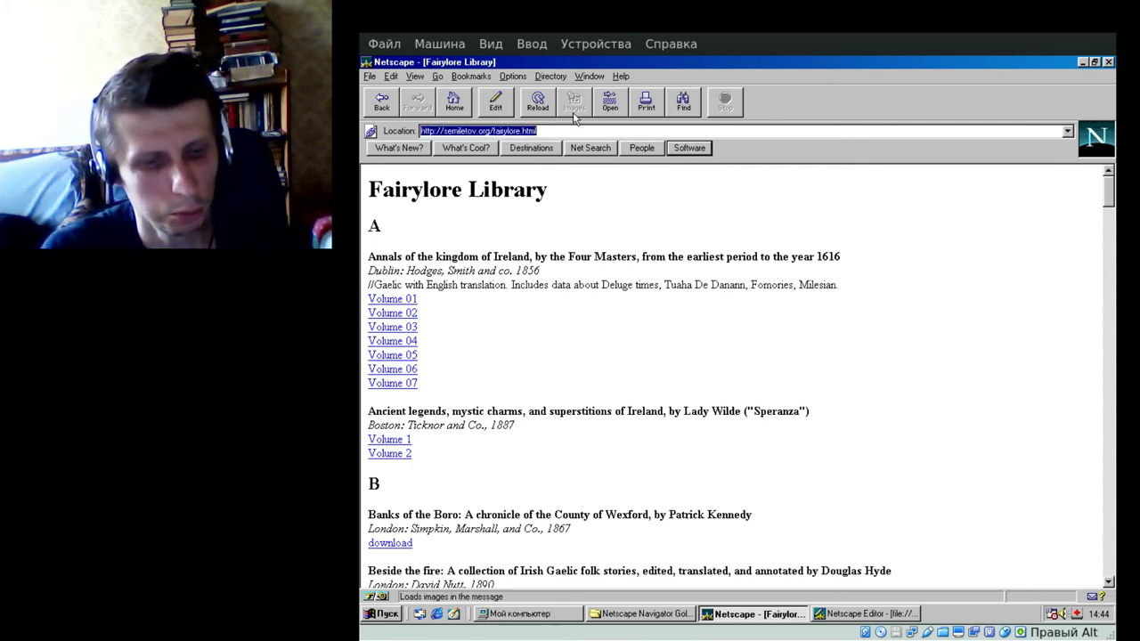
type("g")
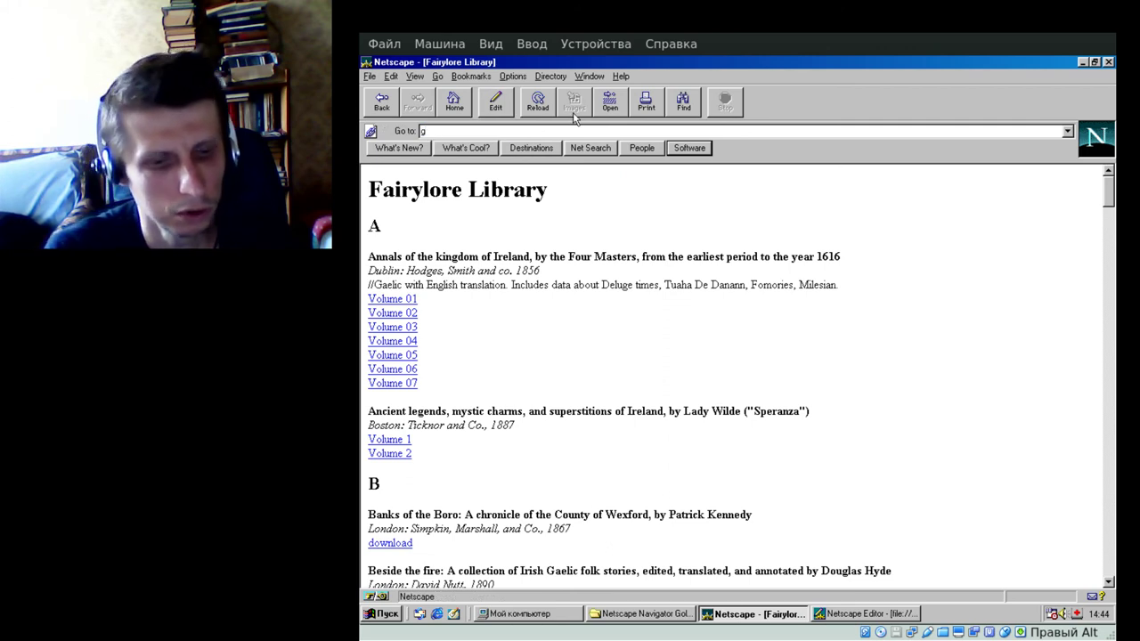
type("oogle.com")
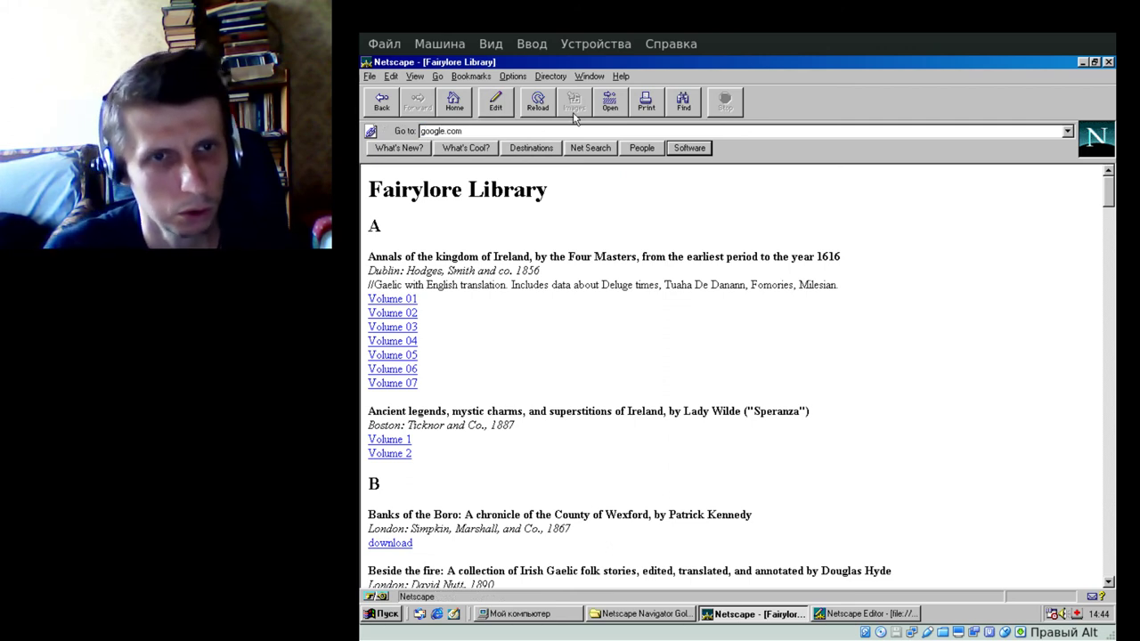
key("Return")
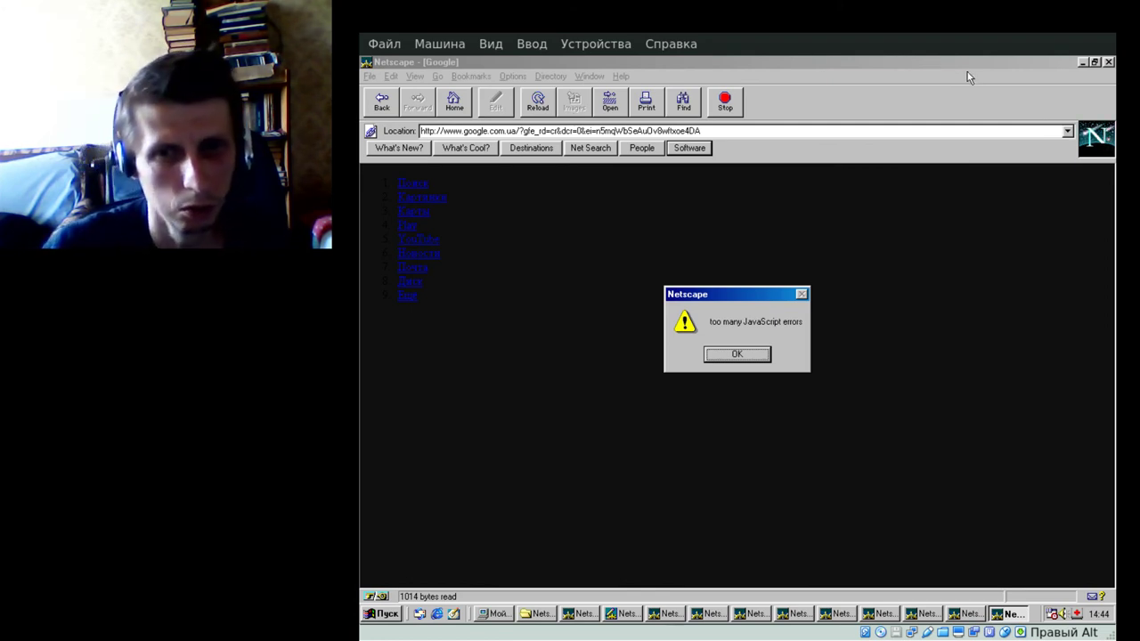
key("Return")
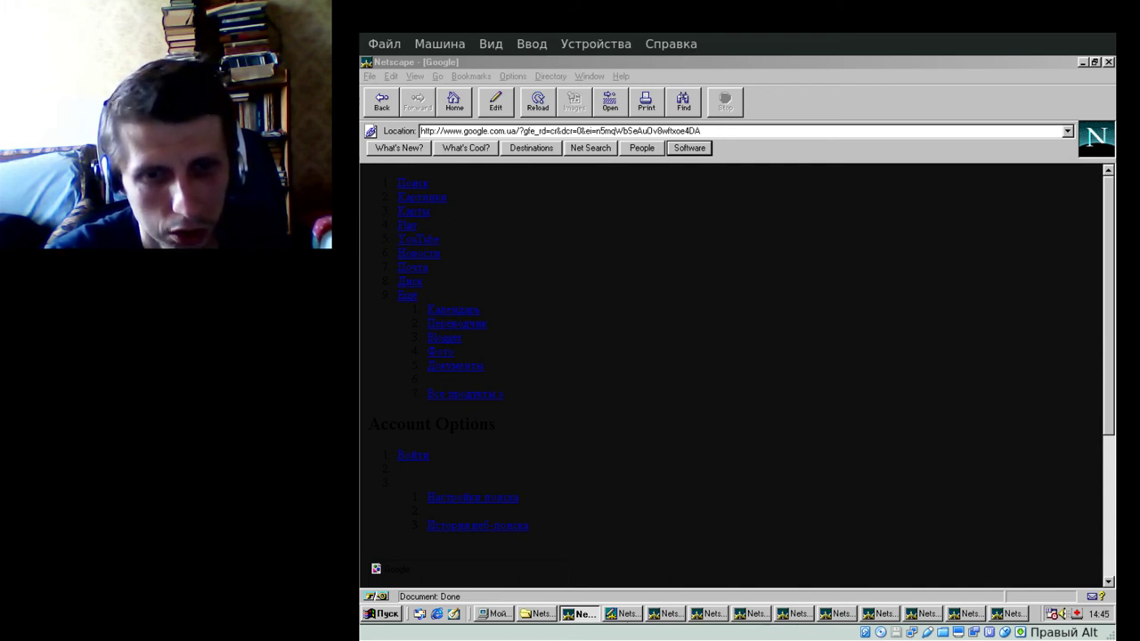
left_click(654, 614)
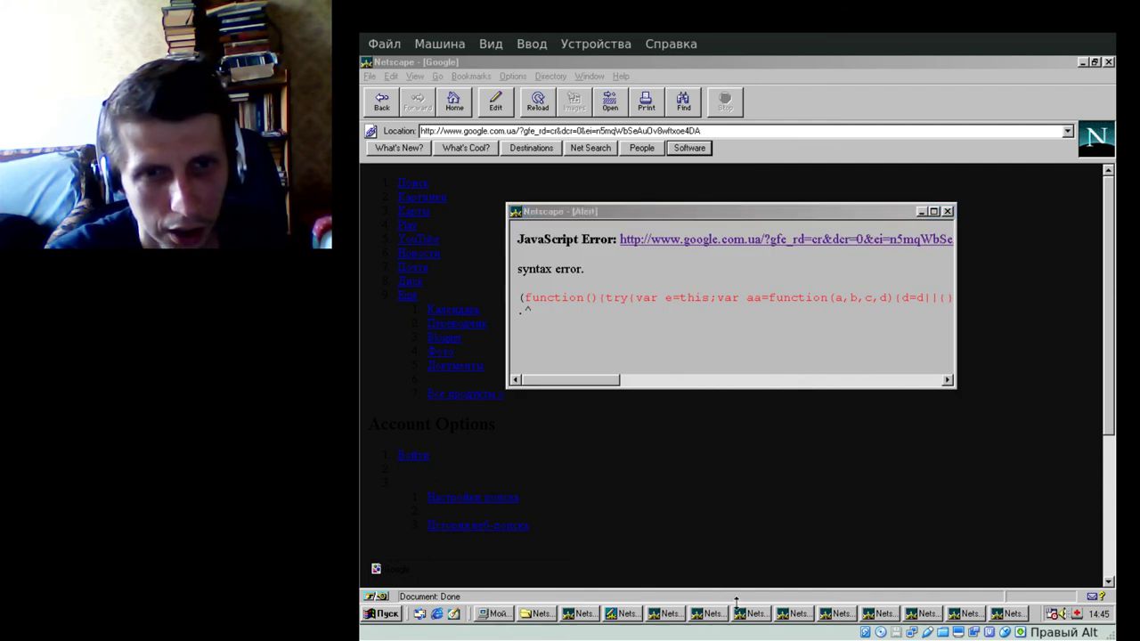